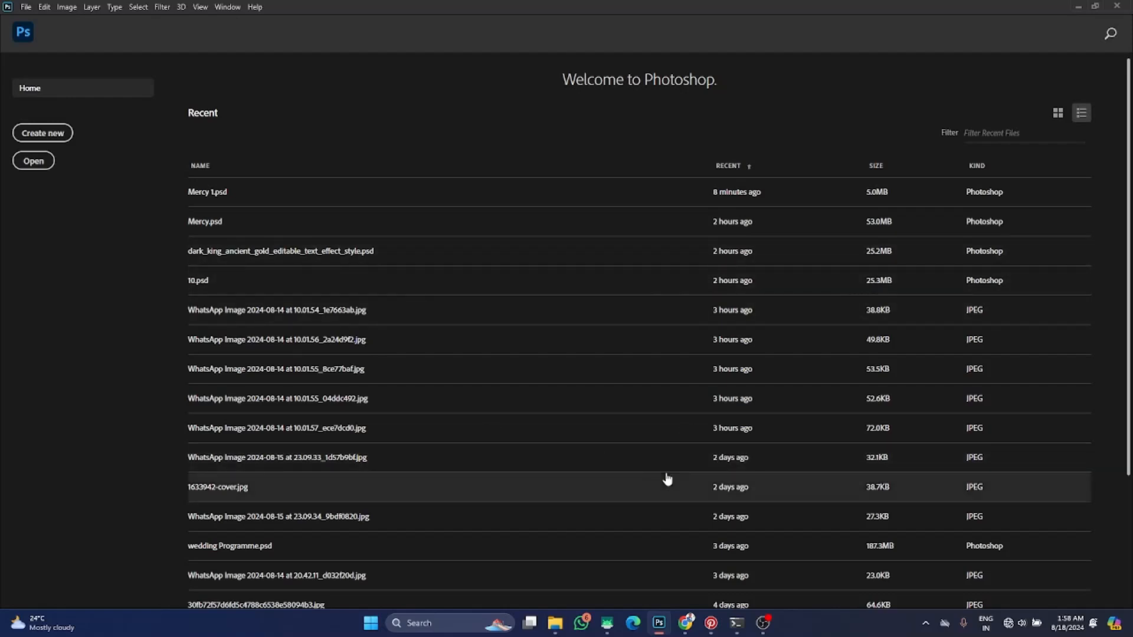
# Step: Create a new 3.5 × 2 inch document named Buz Card at 300 pixels/inch with artboards enabled
pyautogui.click(40, 134)
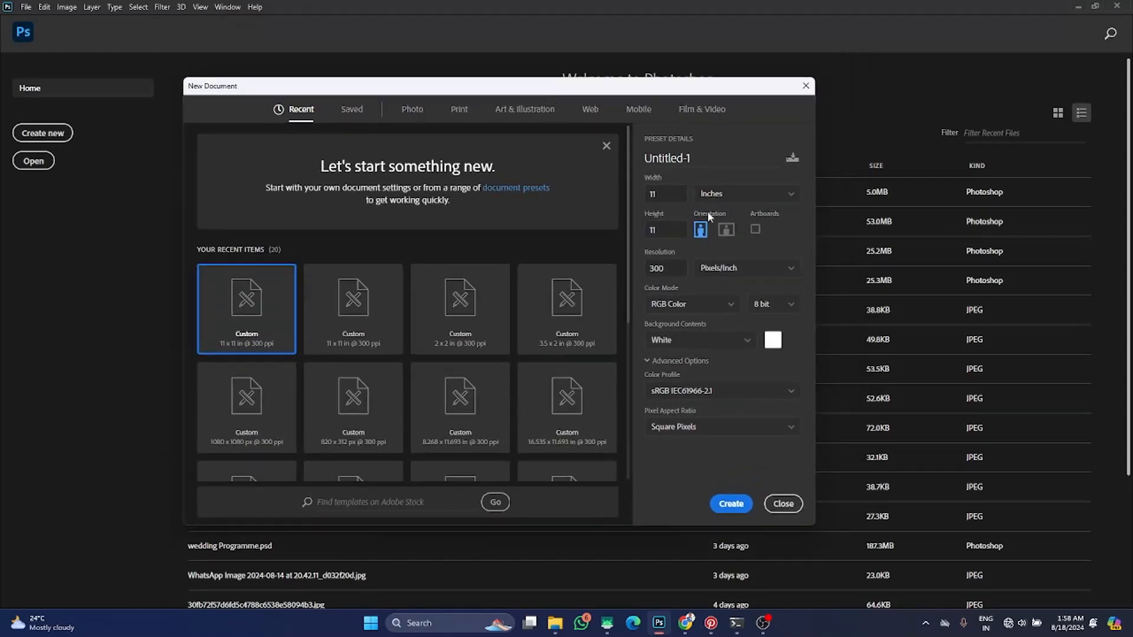
pyautogui.moveTo(676, 196); pyautogui.dragTo(648, 202)
pyautogui.write('3.5')
pyautogui.press('Tab')
pyautogui.moveTo(711, 155); pyautogui.dragTo(585, 167)
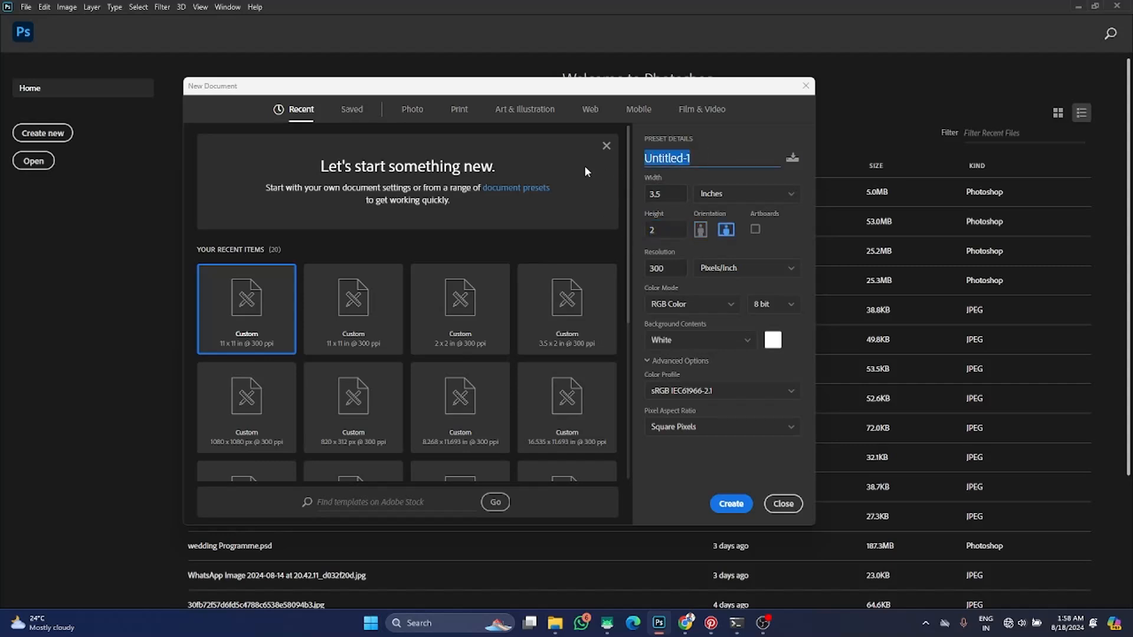
pyautogui.write('Buz')
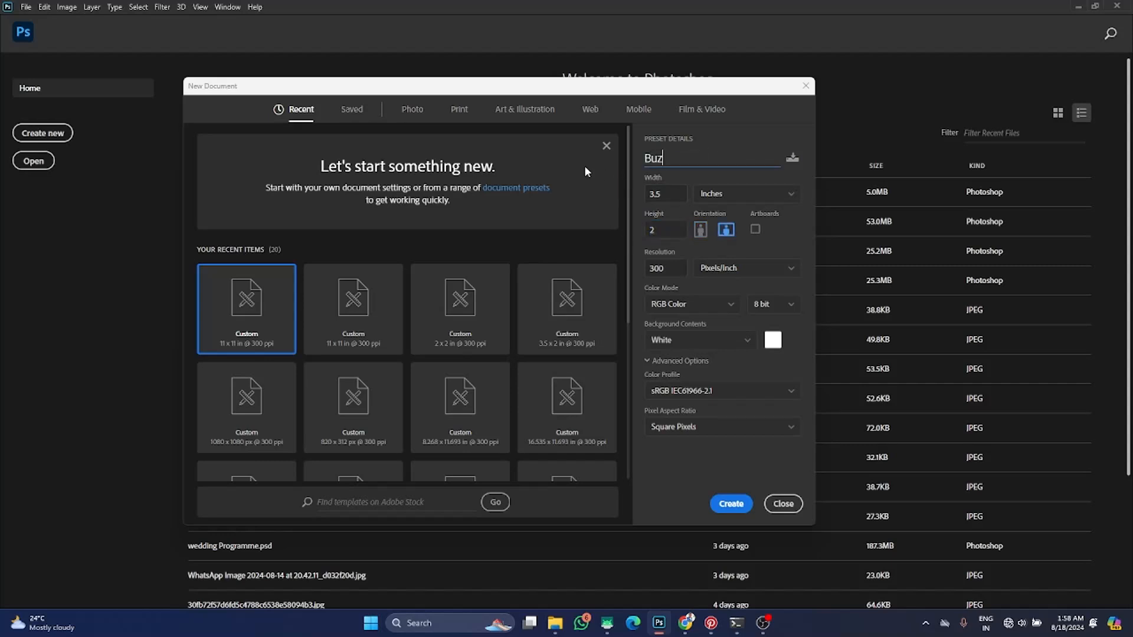
pyautogui.write(' Card')
pyautogui.click(756, 230)
pyautogui.click(732, 505)
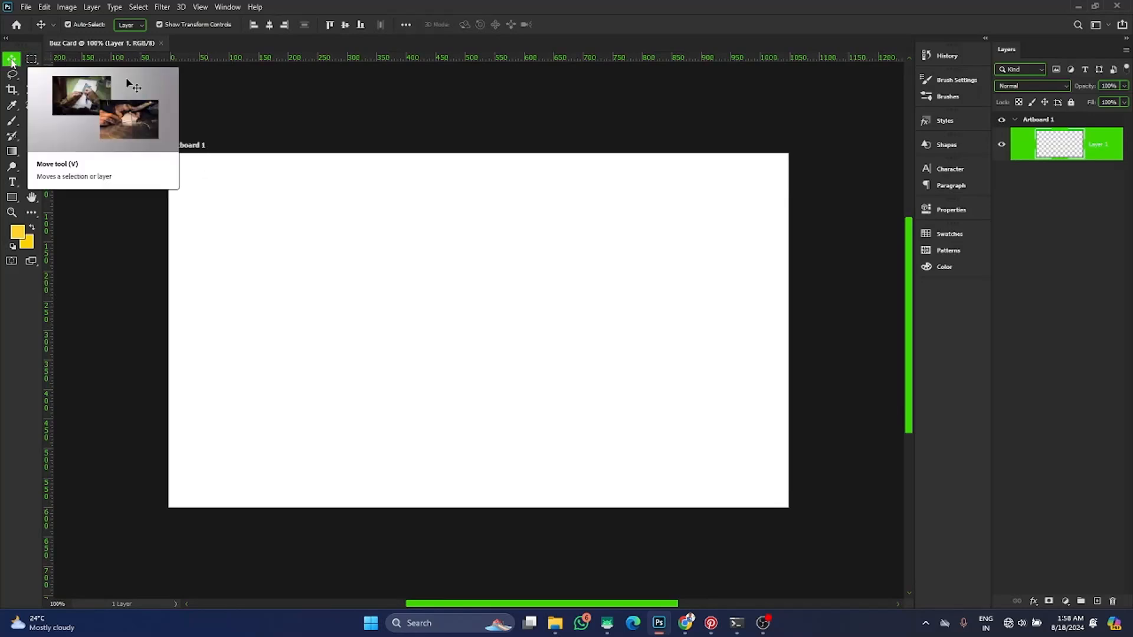
# Step: Add a second artboard of the same size to the right of Artboard 1 with the Artboard tool
pyautogui.rightClick(12, 62)
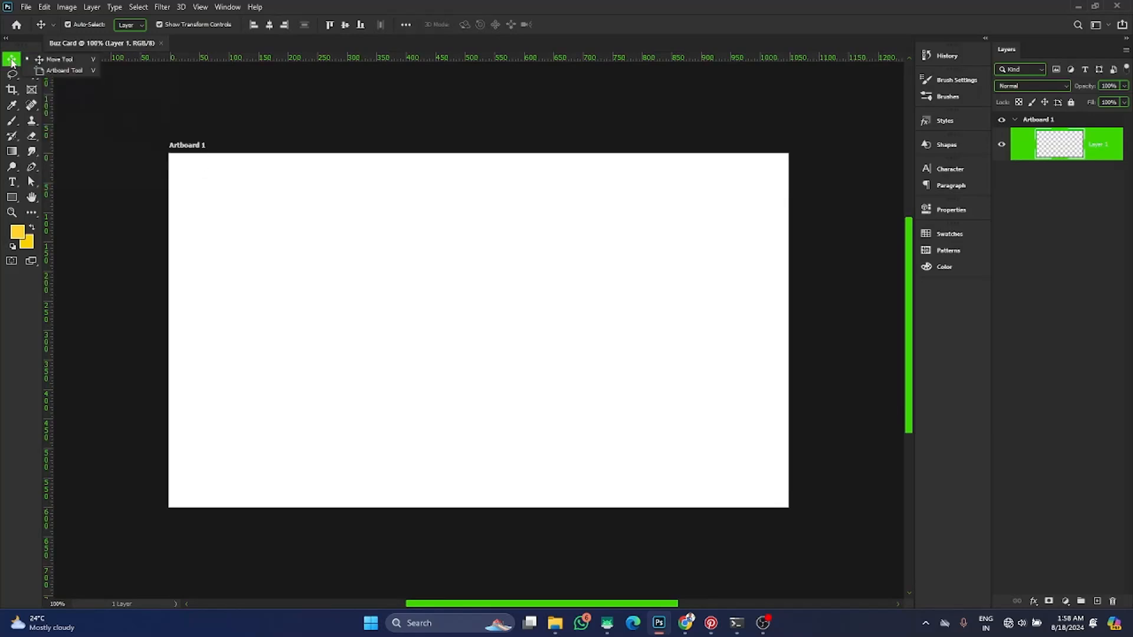
pyautogui.click(59, 71)
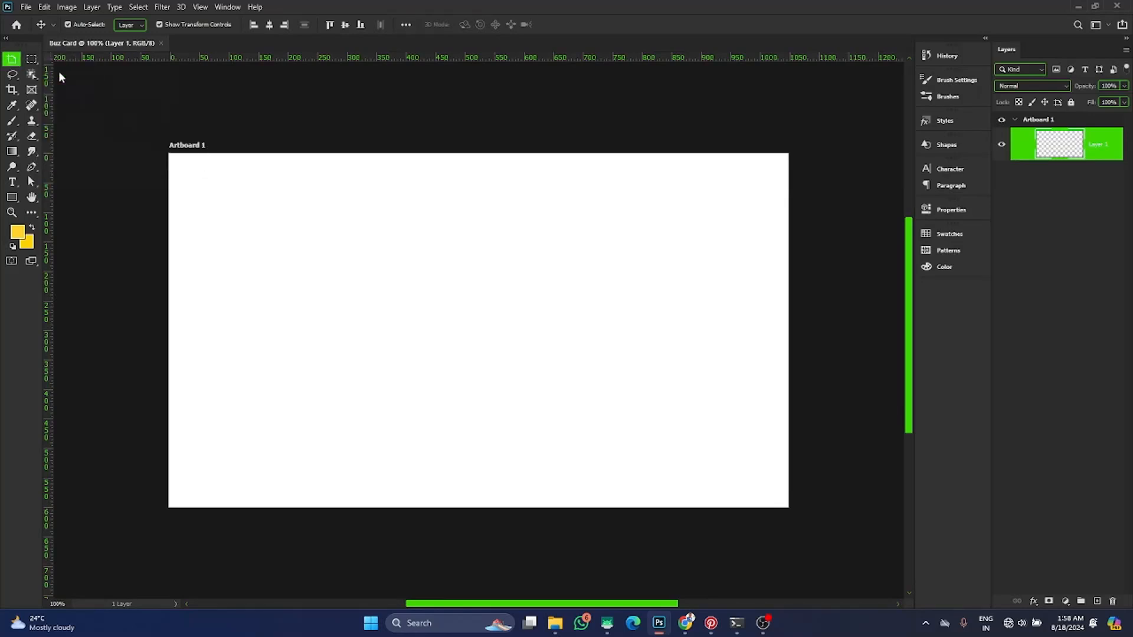
pyautogui.click(184, 146)
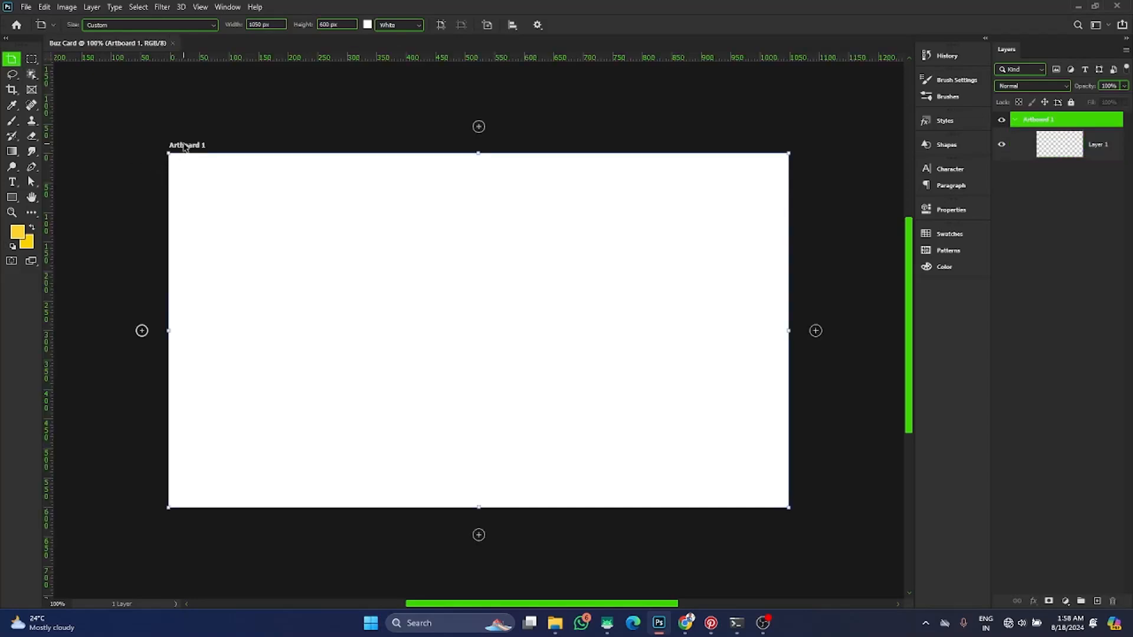
pyautogui.click(816, 331)
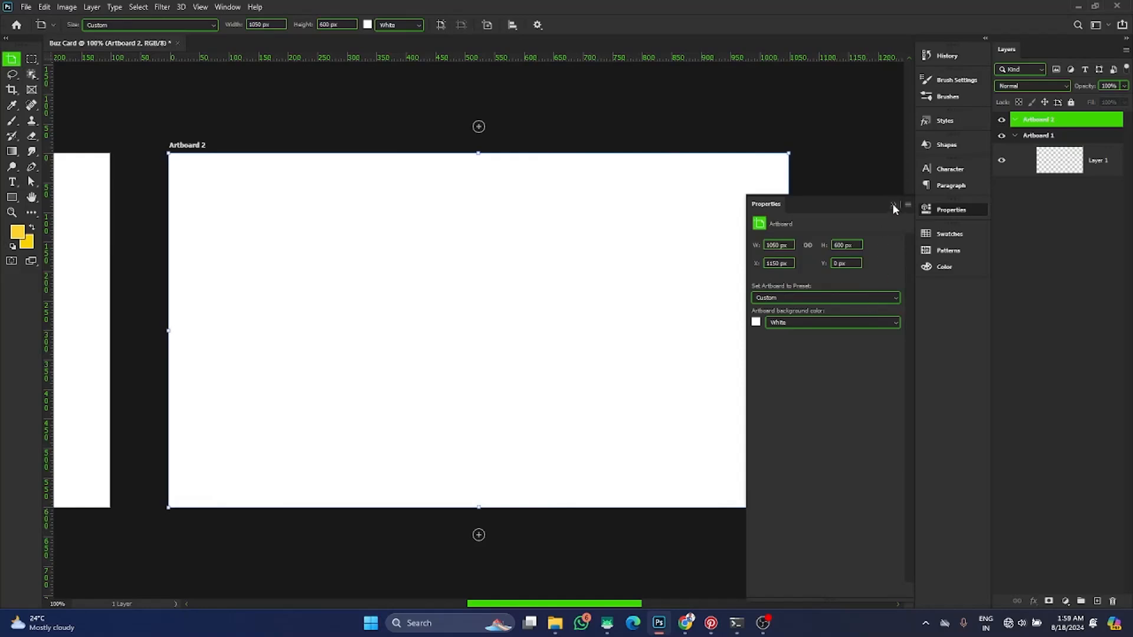
pyautogui.scroll(-2, 451, 407)
pyautogui.hscroll(-3, 400, 448)
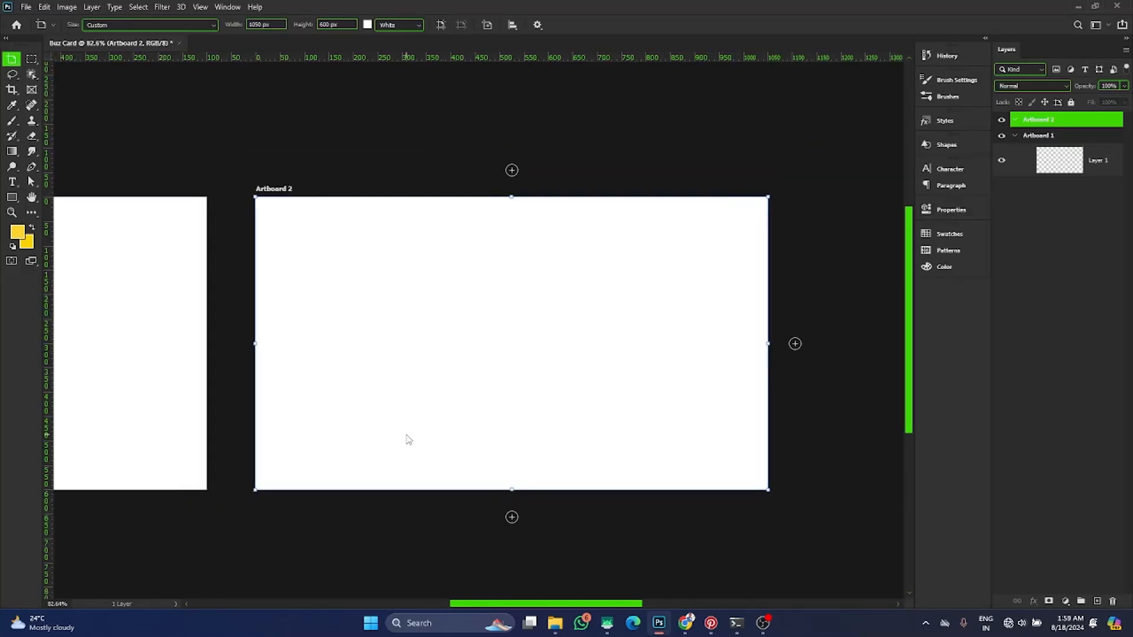
pyautogui.hscroll(-2, 407, 437)
pyautogui.scroll(-1, 407, 428)
pyautogui.hscroll(-4, 416, 371)
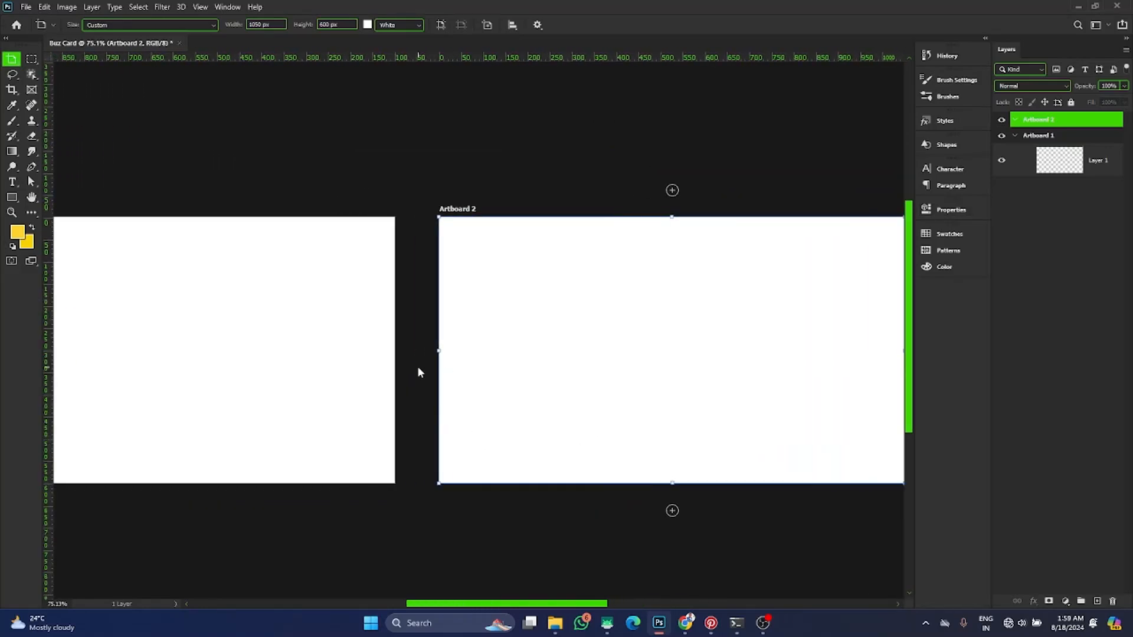
pyautogui.scroll(-2, 420, 375)
pyautogui.hscroll(-3, 424, 377)
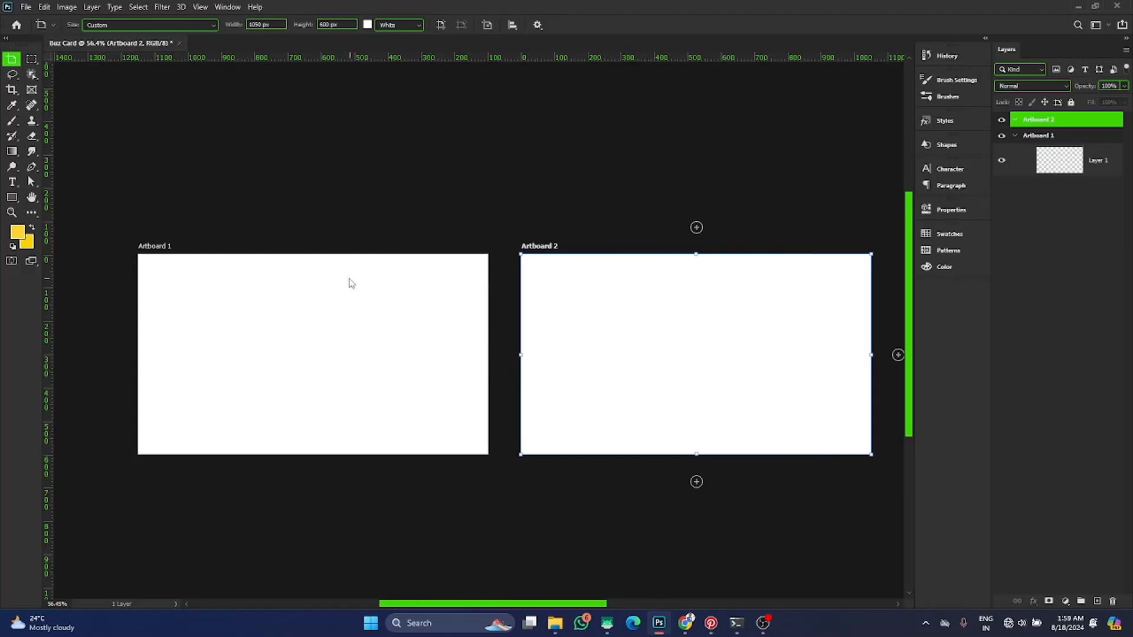
# Step: Select Artboard 1 and add a new artboard directly below it
pyautogui.press('v')
pyautogui.click(198, 293)
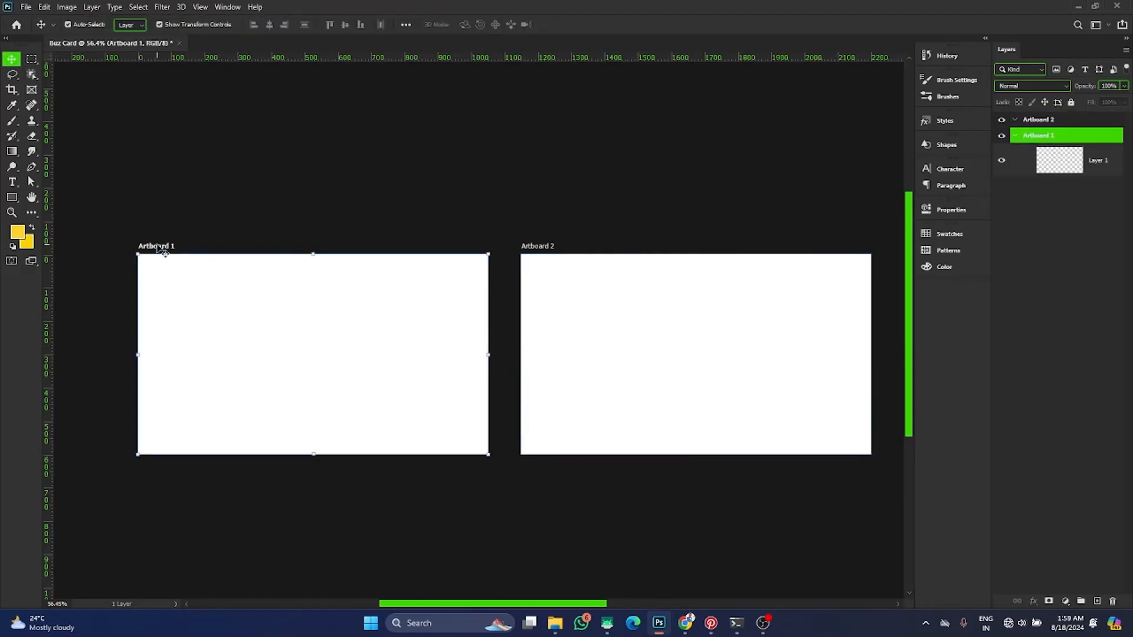
pyautogui.hotkey('shift', 'v')
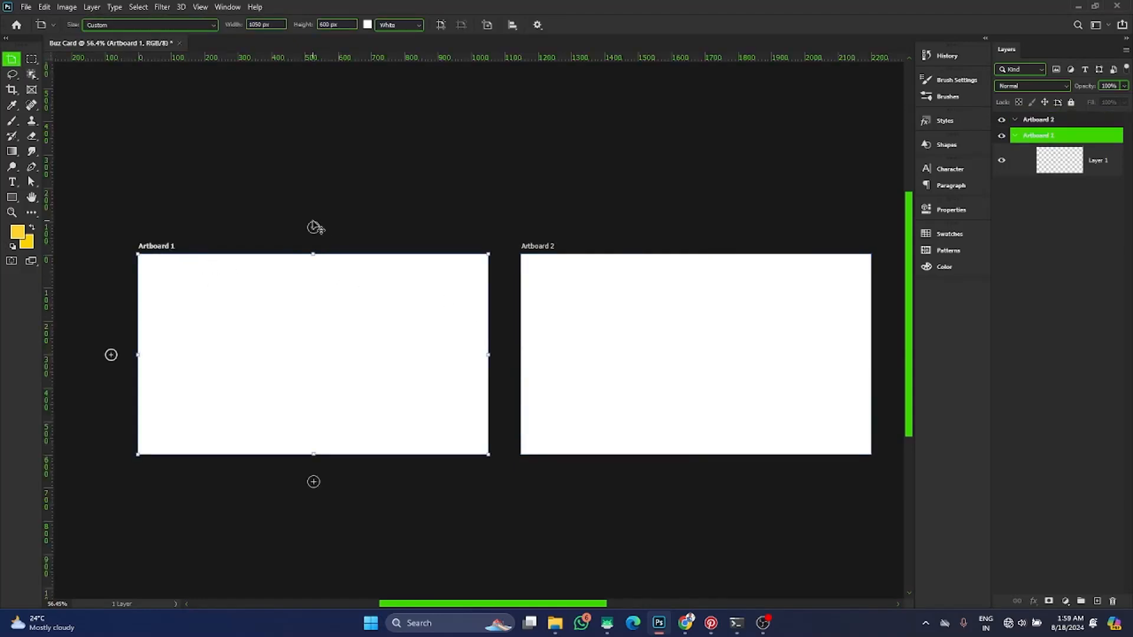
pyautogui.hscroll(-2, 330, 494)
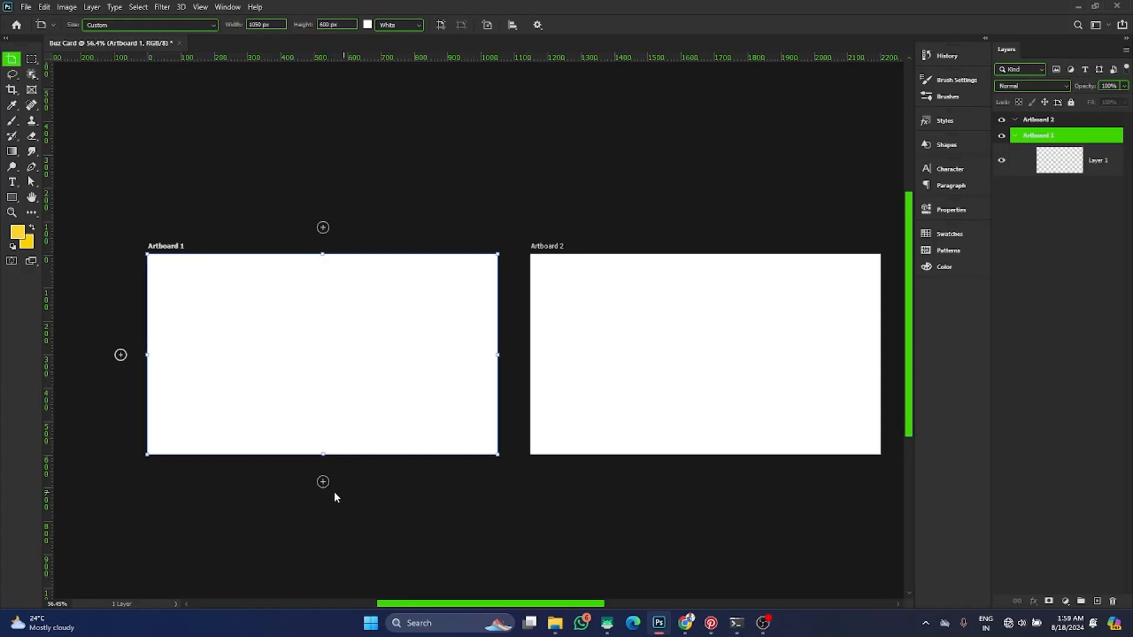
pyautogui.click(342, 483)
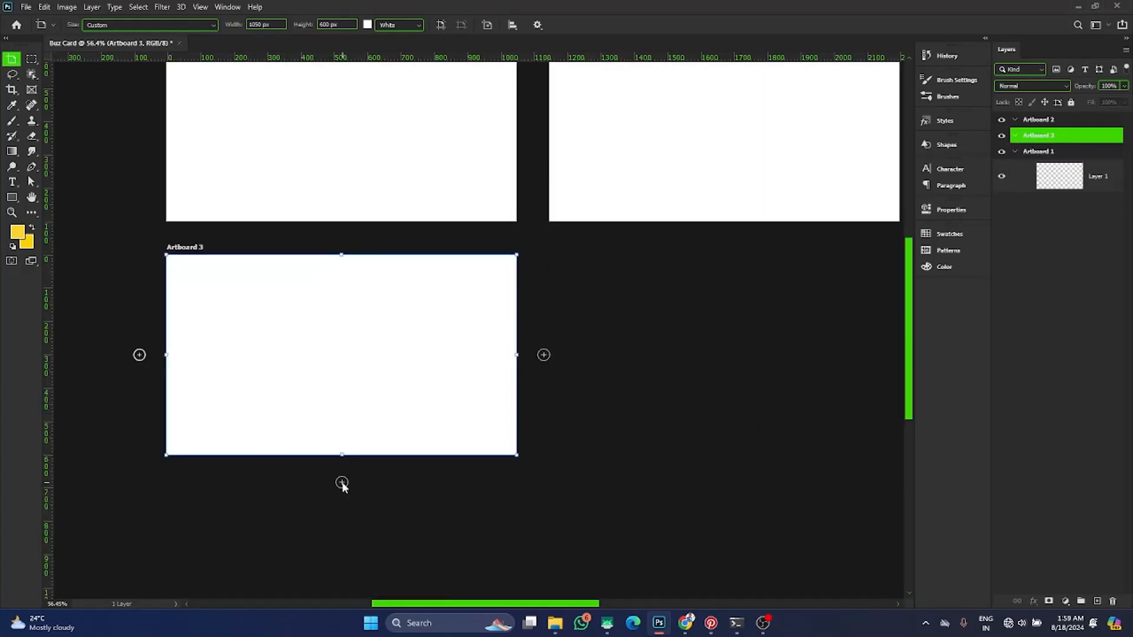
# Step: Add another artboard directly above Artboard 1
pyautogui.scroll(3, 343, 481)
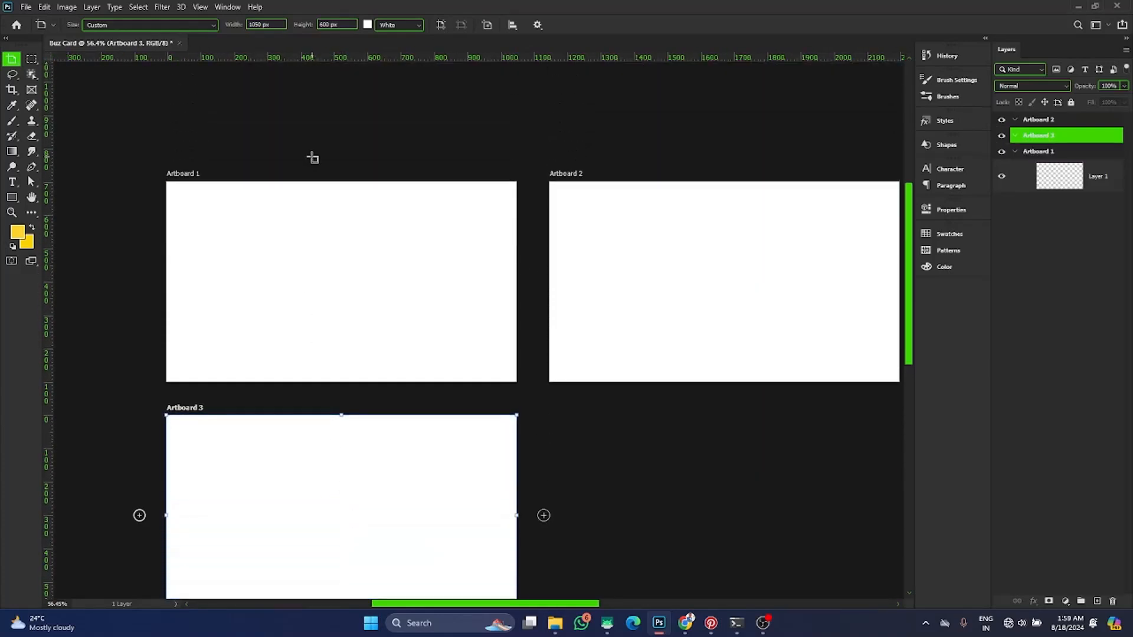
pyautogui.click(185, 174)
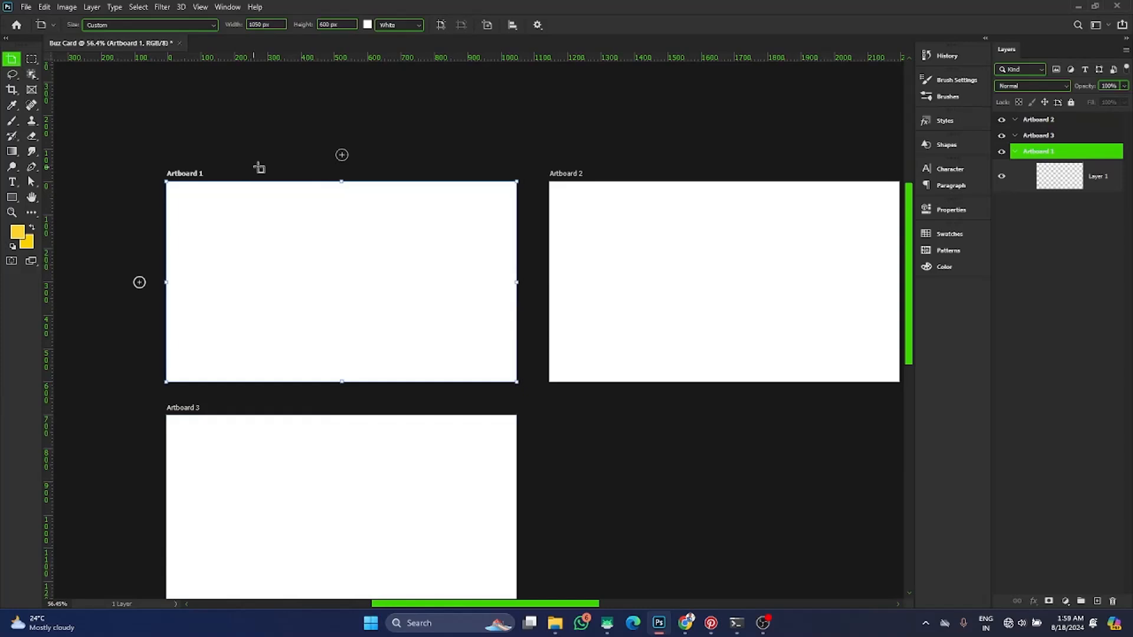
pyautogui.click(342, 154)
pyautogui.scroll(-2, 428, 422)
pyautogui.scroll(-3, 428, 440)
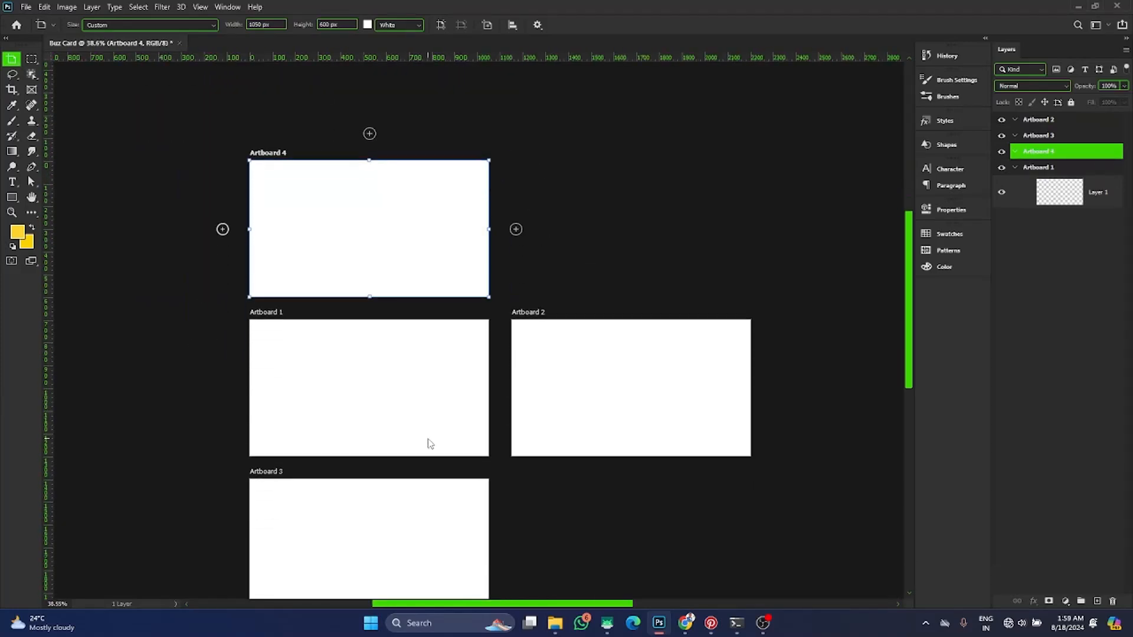
pyautogui.scroll(-3, 426, 435)
pyautogui.scroll(2, 409, 511)
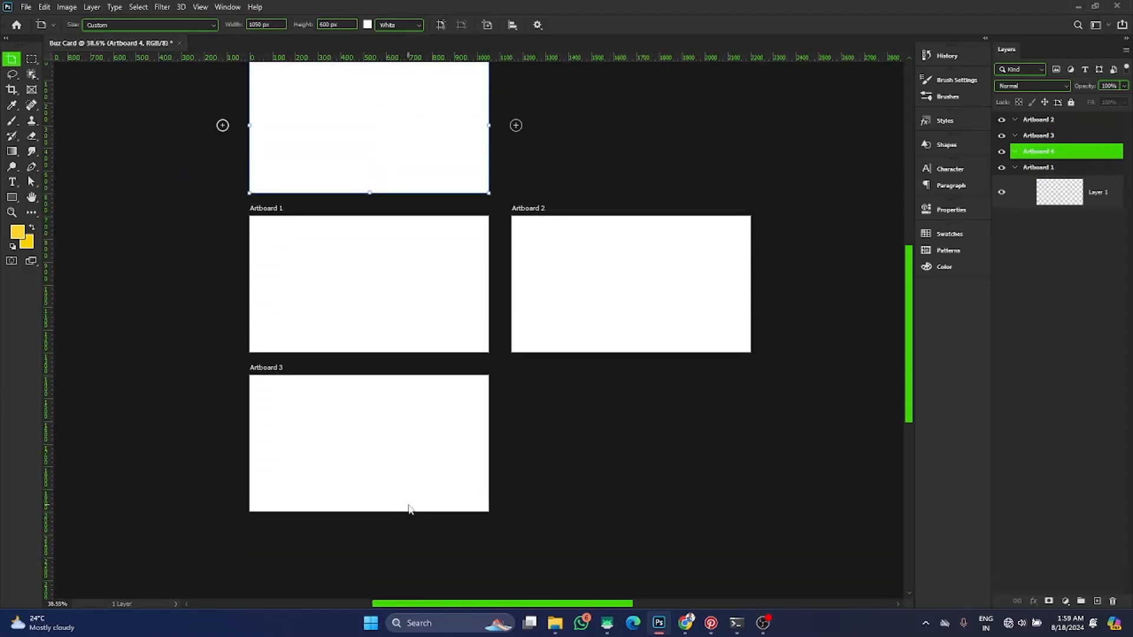
# Step: Select the artboards one after another in the layer list to see which artboard each entry represents
pyautogui.click(399, 436)
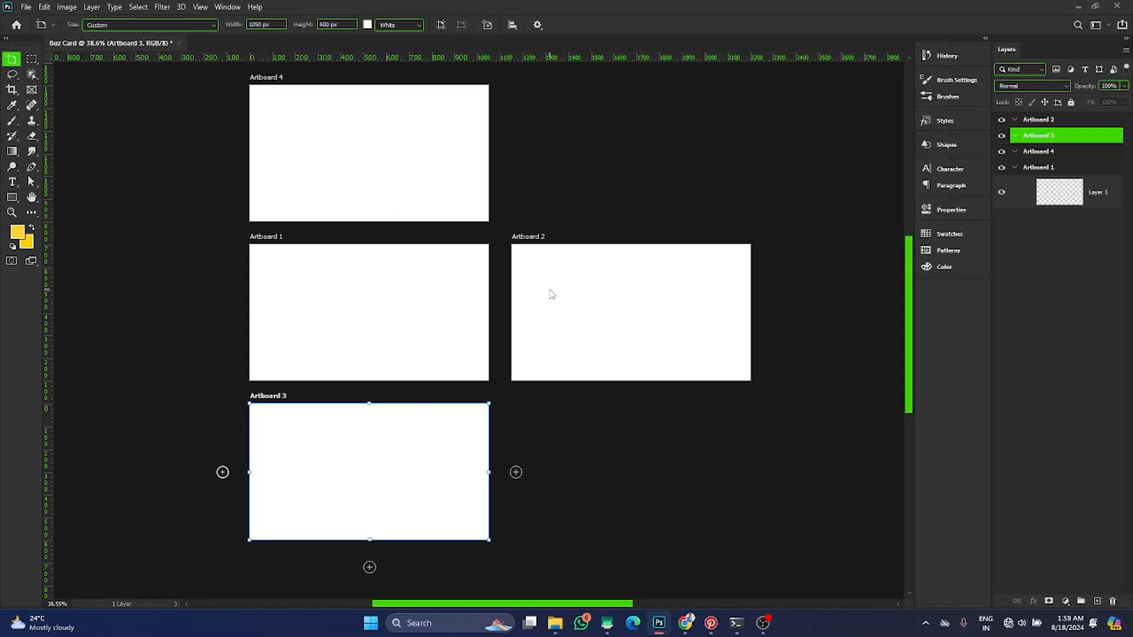
pyautogui.click(1034, 168)
pyautogui.click(1036, 152)
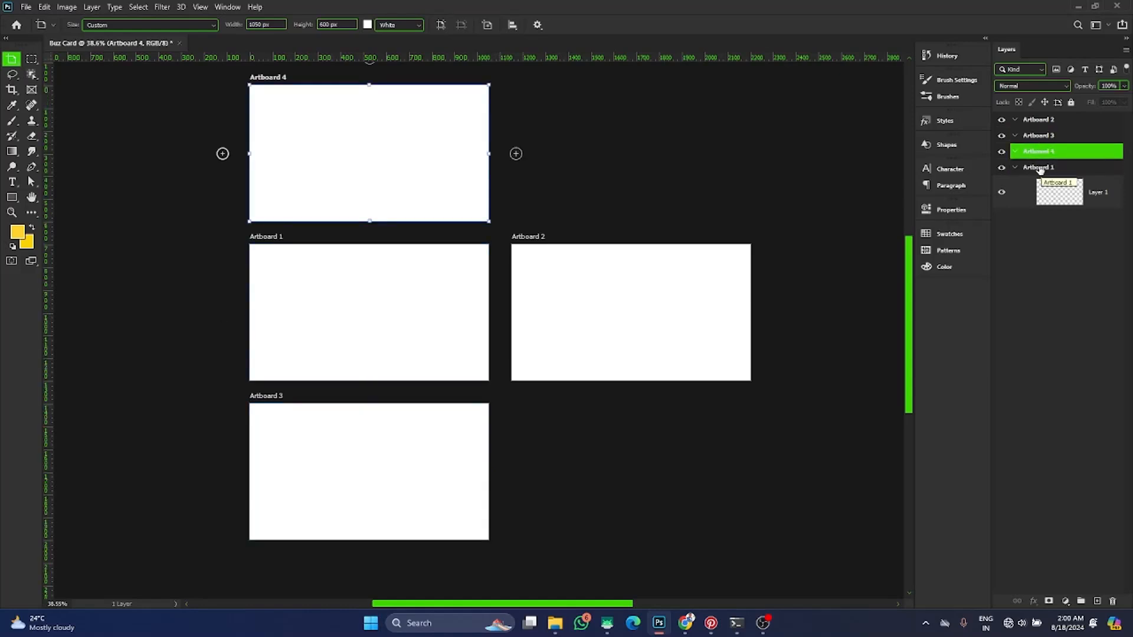
pyautogui.click(1039, 167)
pyautogui.click(1037, 152)
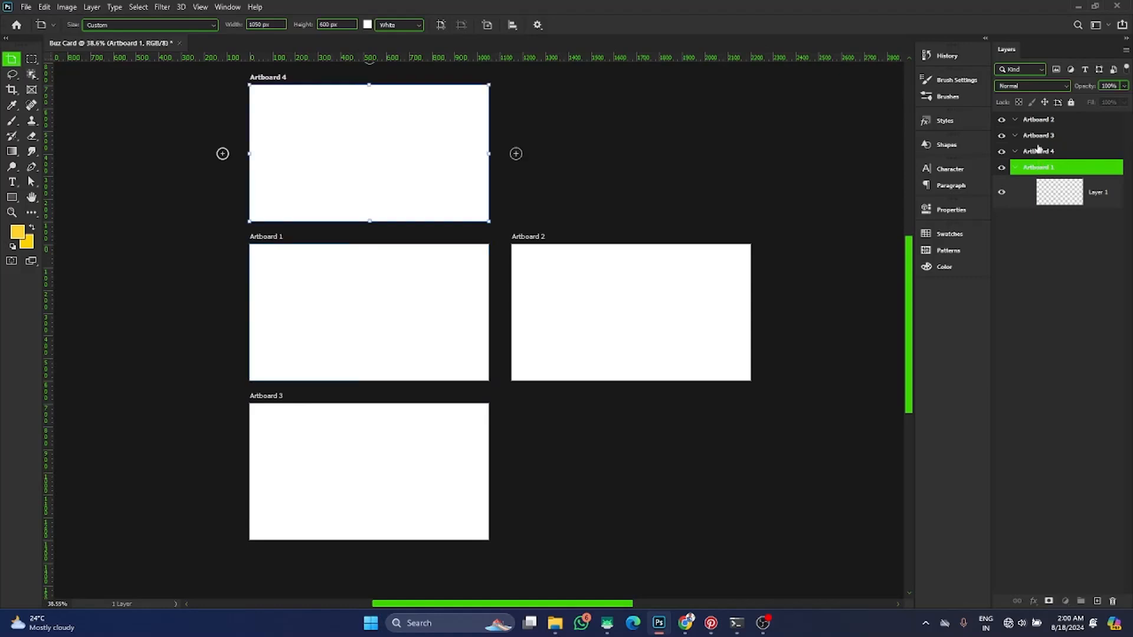
pyautogui.click(1037, 136)
pyautogui.click(1038, 121)
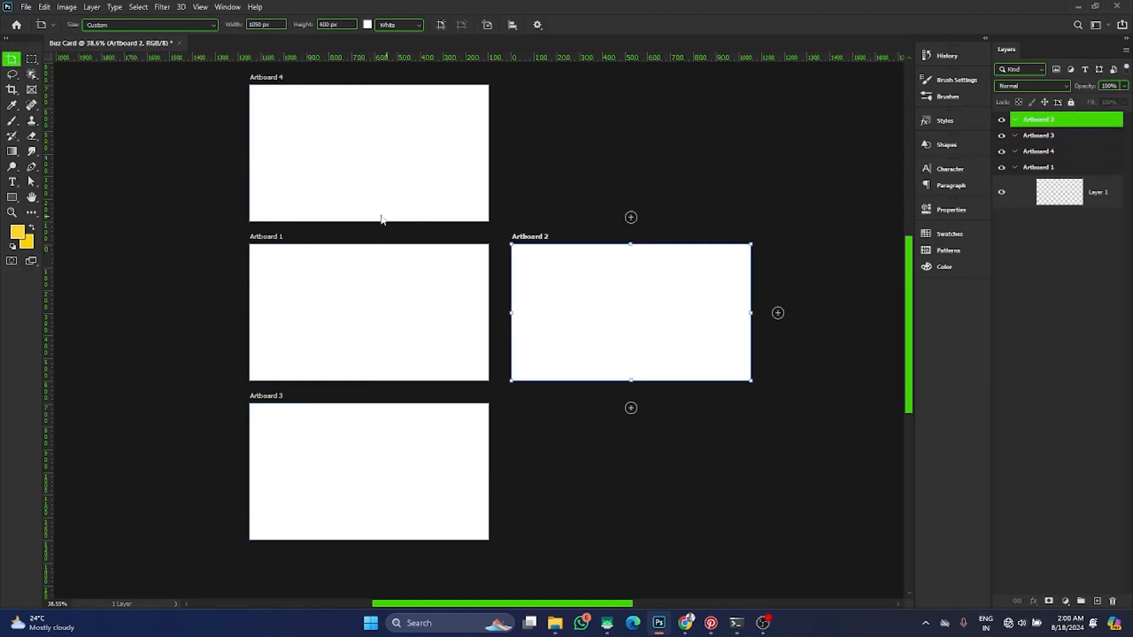
# Step: Move Artboard 2 below Artboard 3 with the Move tool so it lines up with the column of artboards
pyautogui.rightClick(14, 61)
pyautogui.click(45, 60)
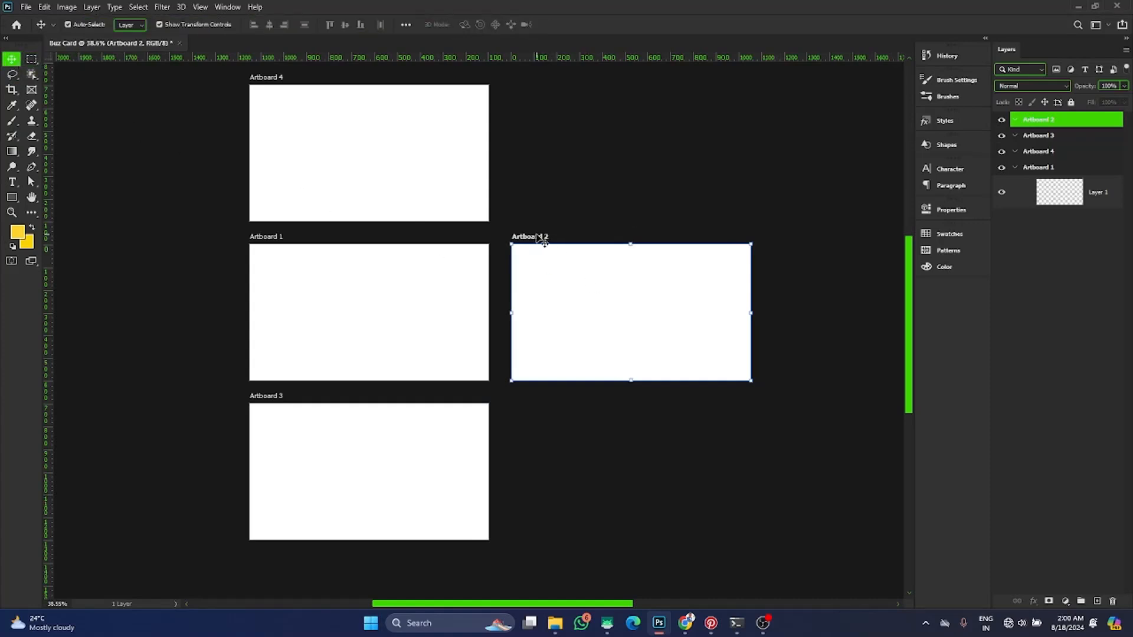
pyautogui.moveTo(534, 238); pyautogui.dragTo(277, 552)
pyautogui.scroll(-3, 354, 525)
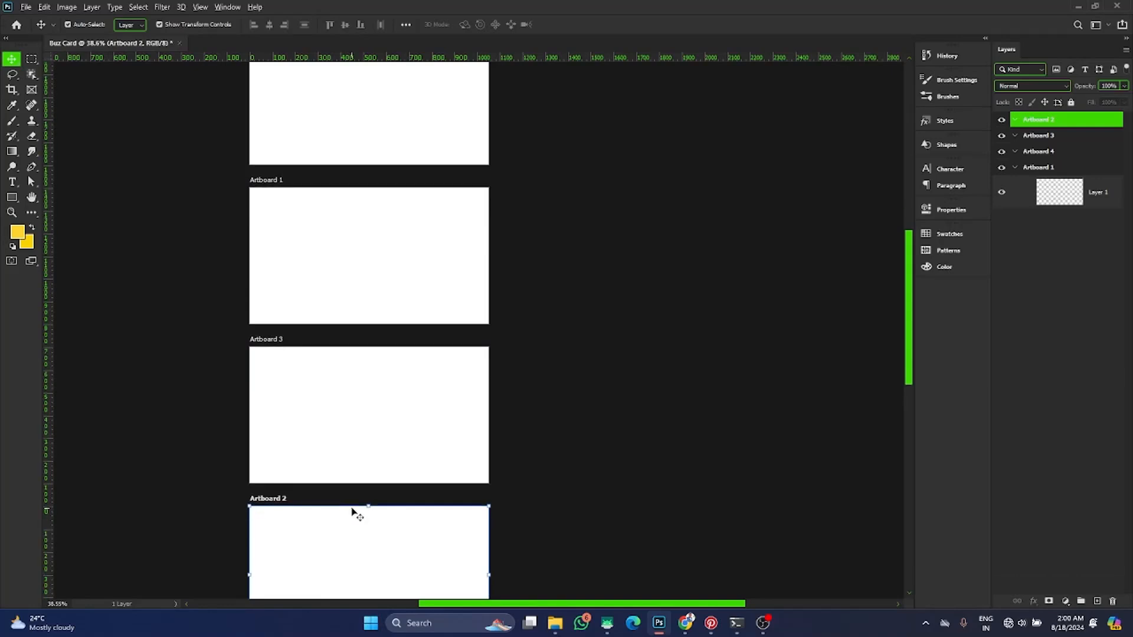
pyautogui.scroll(-4, 354, 514)
# Step: Rename Artboard 1 as Page 1, Artboard 2 as Page 4, and Artboards 3 and 4 as Page
pyautogui.doubleClick(1039, 168)
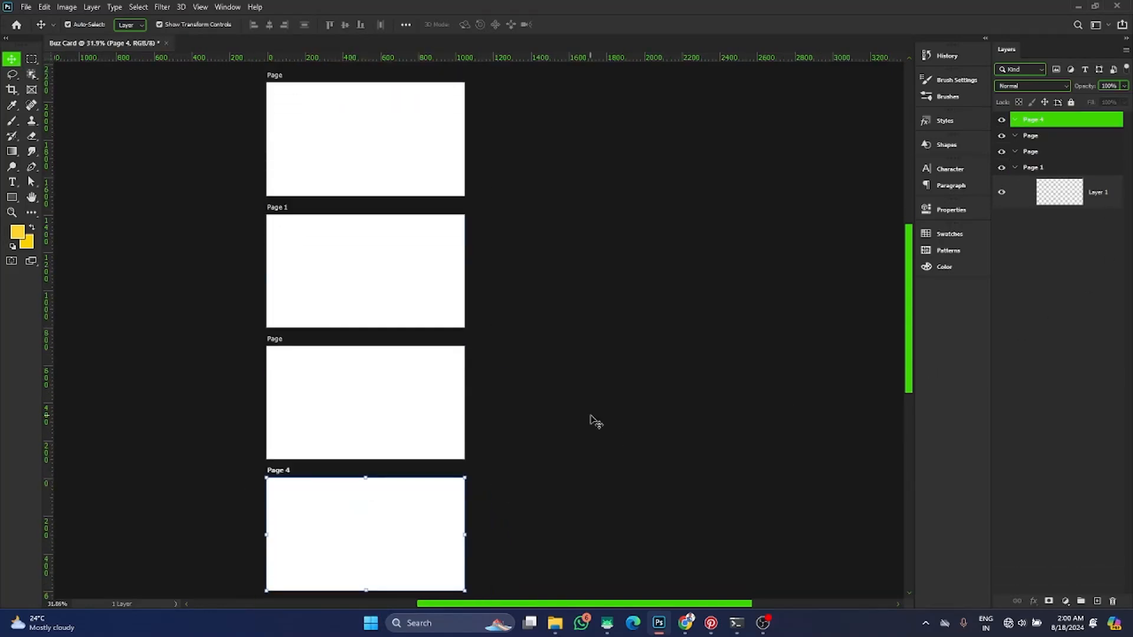
pyautogui.scroll(-2, 590, 423)
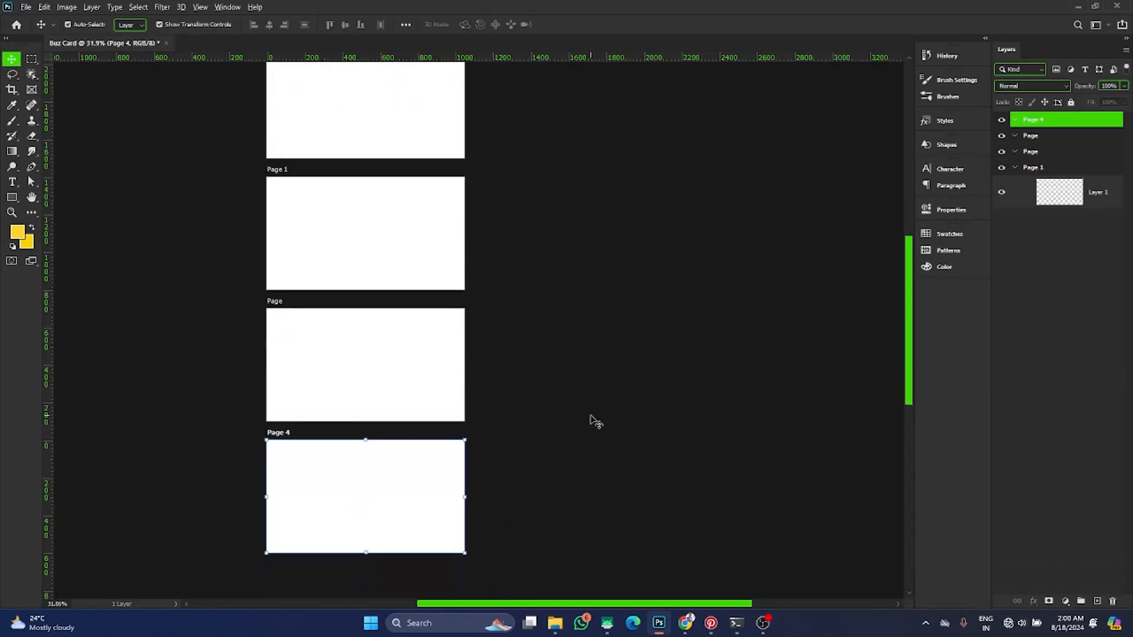
pyautogui.scroll(-1, 590, 422)
pyautogui.scroll(1, 542, 400)
pyautogui.scroll(1, 542, 400)
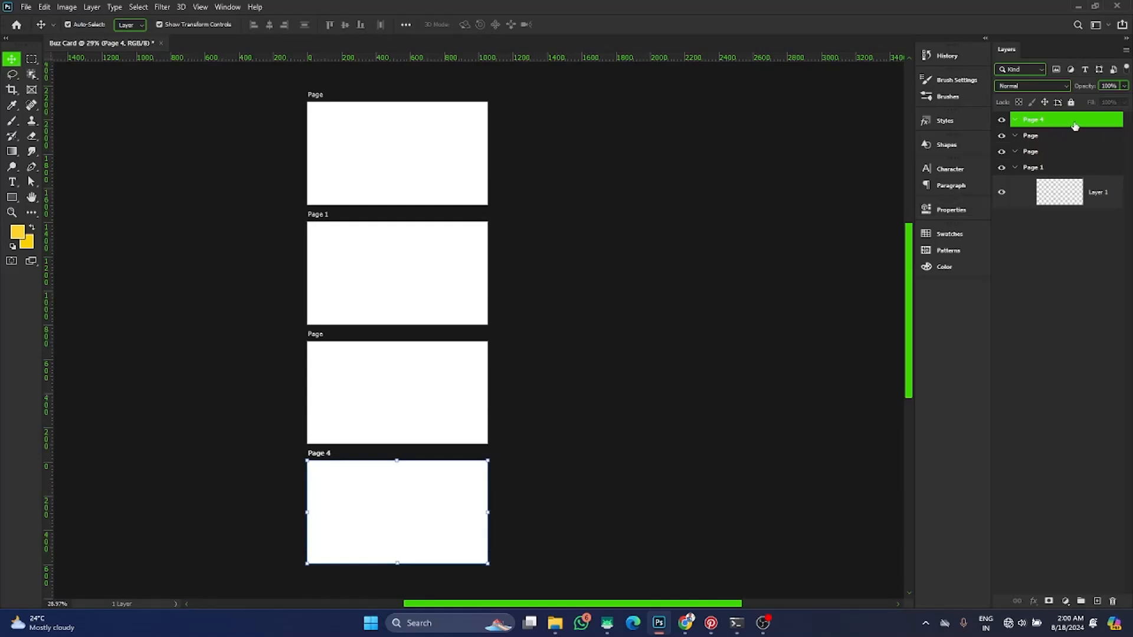
# Step: Delete the Page 4 artboard and the Page artboard directly above it
pyautogui.moveTo(1066, 125); pyautogui.dragTo(1115, 599)
pyautogui.moveTo(1068, 131); pyautogui.dragTo(1113, 601)
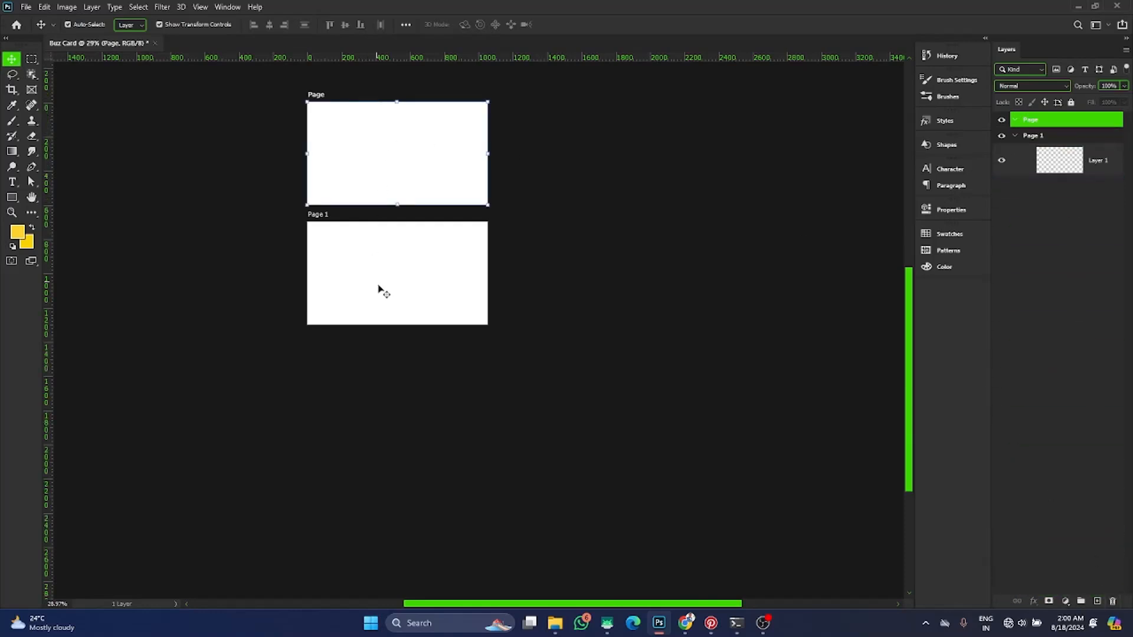
pyautogui.scroll(5, 377, 298)
pyautogui.scroll(2, 386, 301)
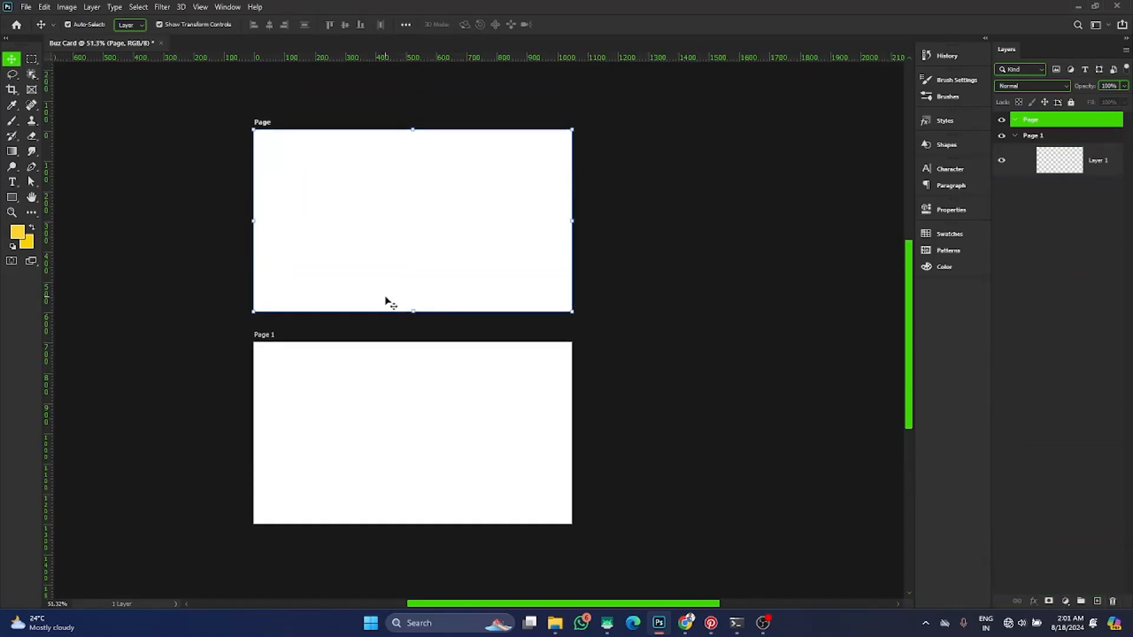
pyautogui.hscroll(-2, 885, 189)
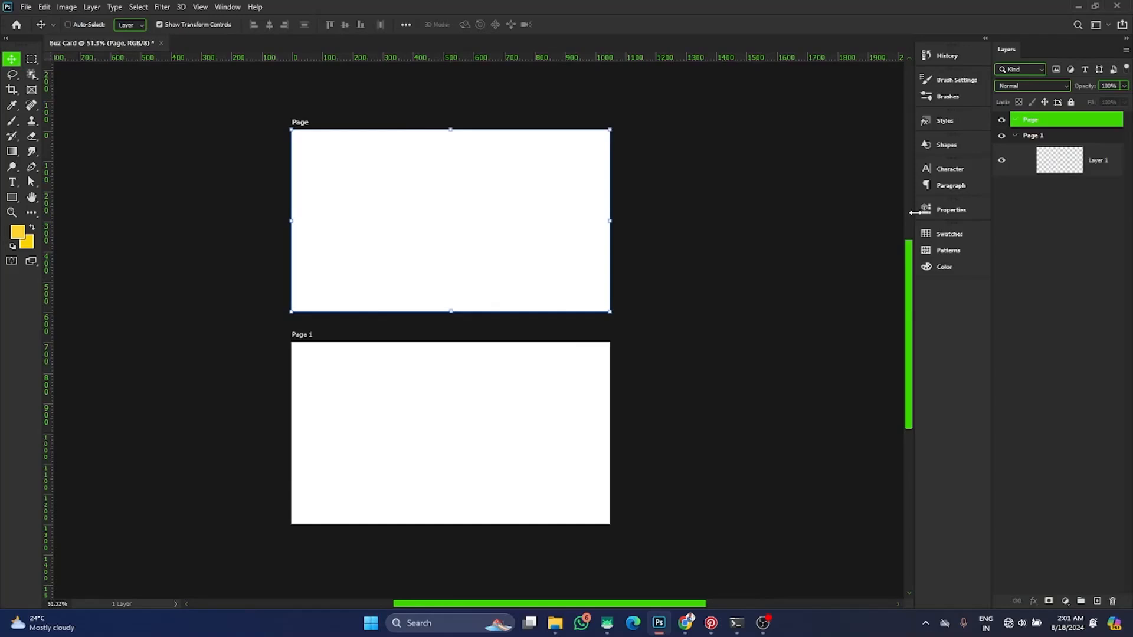
pyautogui.scroll(1, 430, 285)
pyautogui.scroll(1, 456, 305)
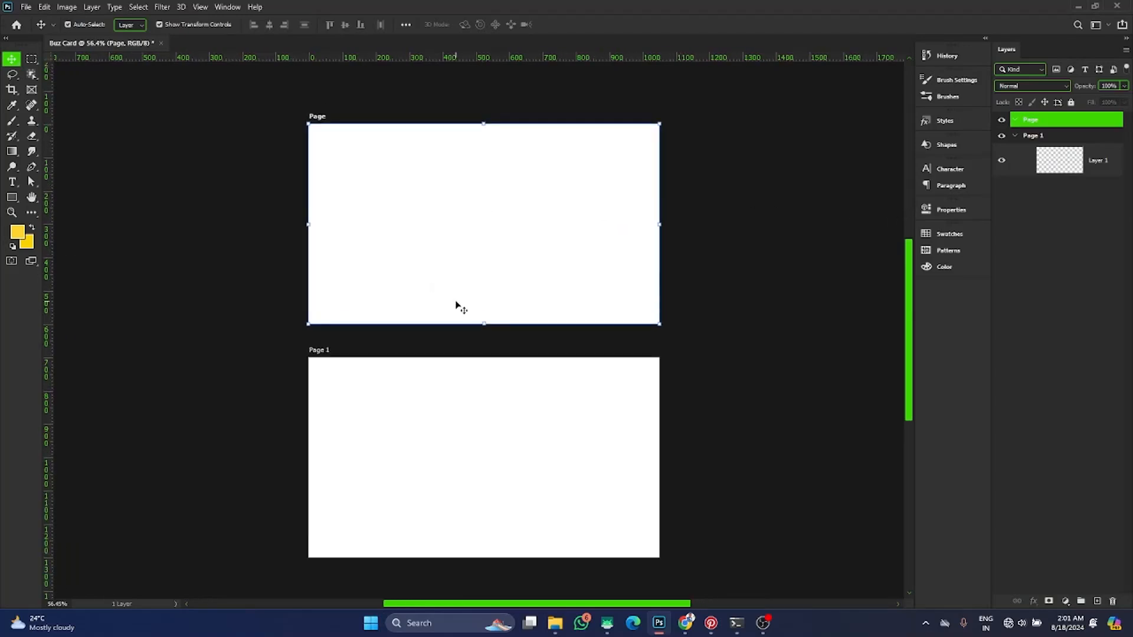
# Step: Draw a yellow rectangle about 447 × 236 px on the Page 1 artboard and move it onto the Page artboard above
pyautogui.click(1033, 138)
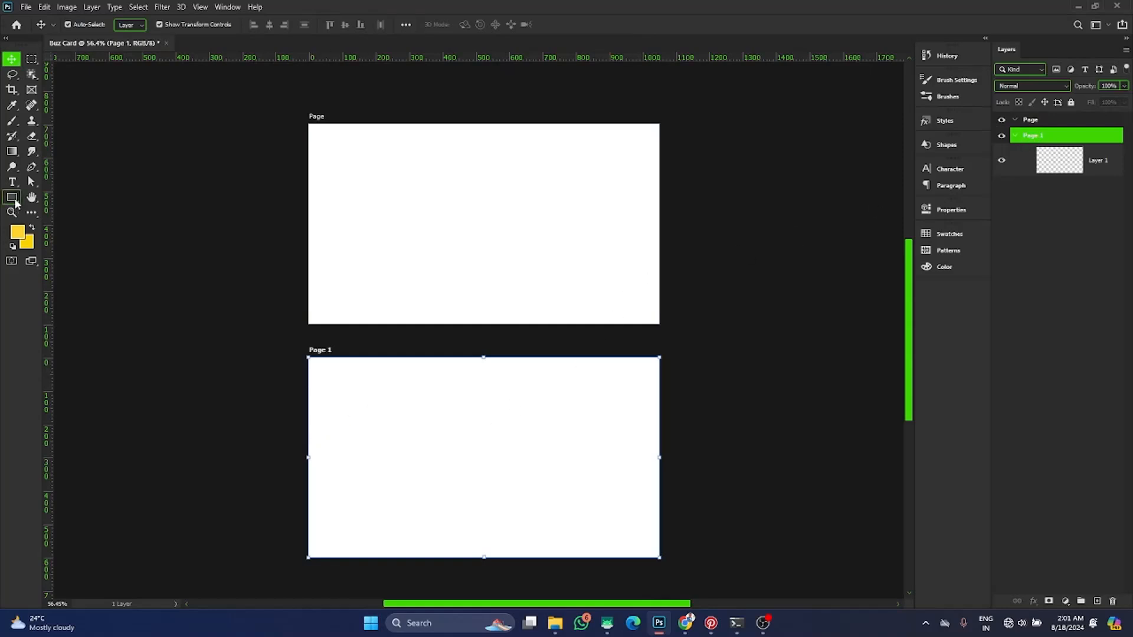
pyautogui.click(12, 197)
pyautogui.moveTo(390, 413)
pyautogui.mouseDown()
pyautogui.moveTo(437, 460)
pyautogui.moveTo(465, 453)
pyautogui.mouseUp()
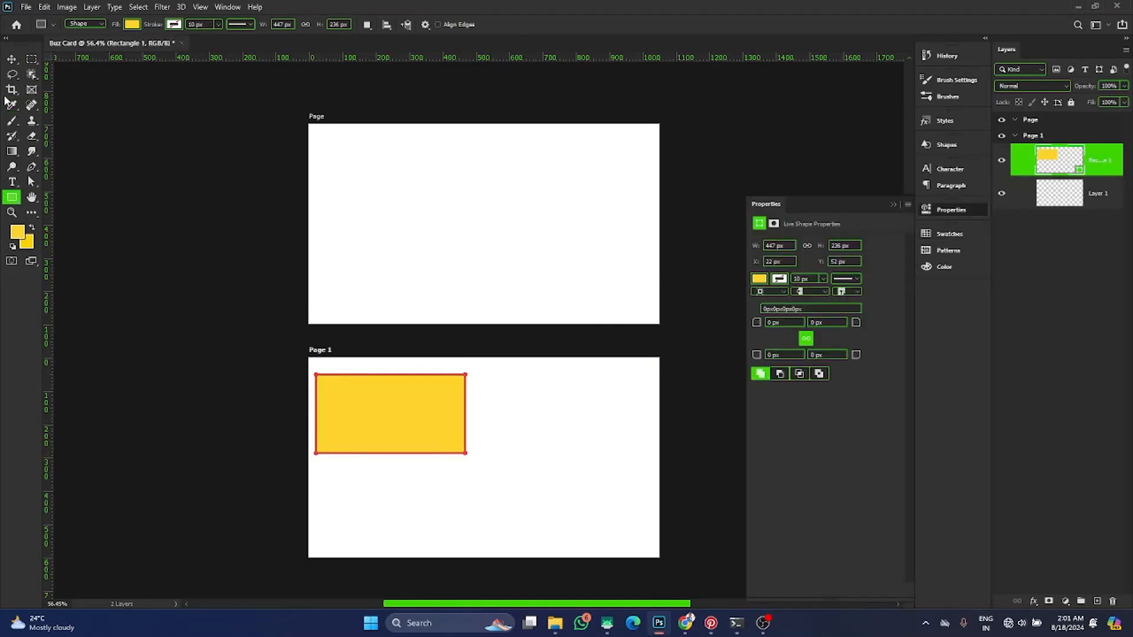
pyautogui.click(11, 58)
pyautogui.moveTo(415, 426); pyautogui.dragTo(463, 239)
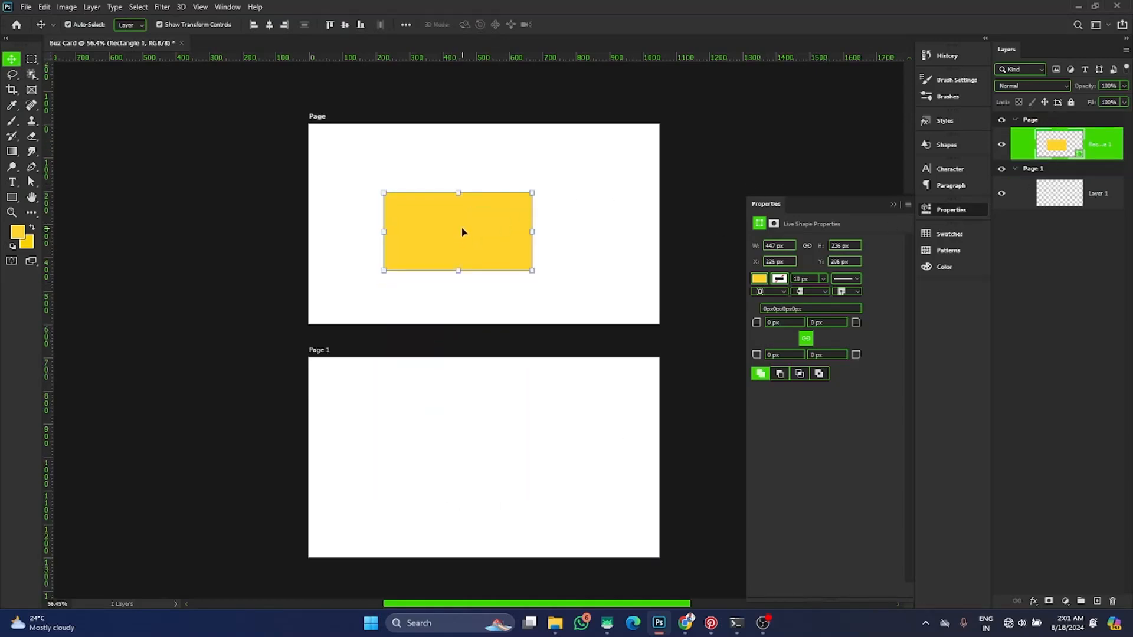
# Step: Draw a second yellow rectangle about 386 × 264 px in the left part of the Page 1 artboard
pyautogui.click(11, 197)
pyautogui.moveTo(342, 394); pyautogui.dragTo(447, 494)
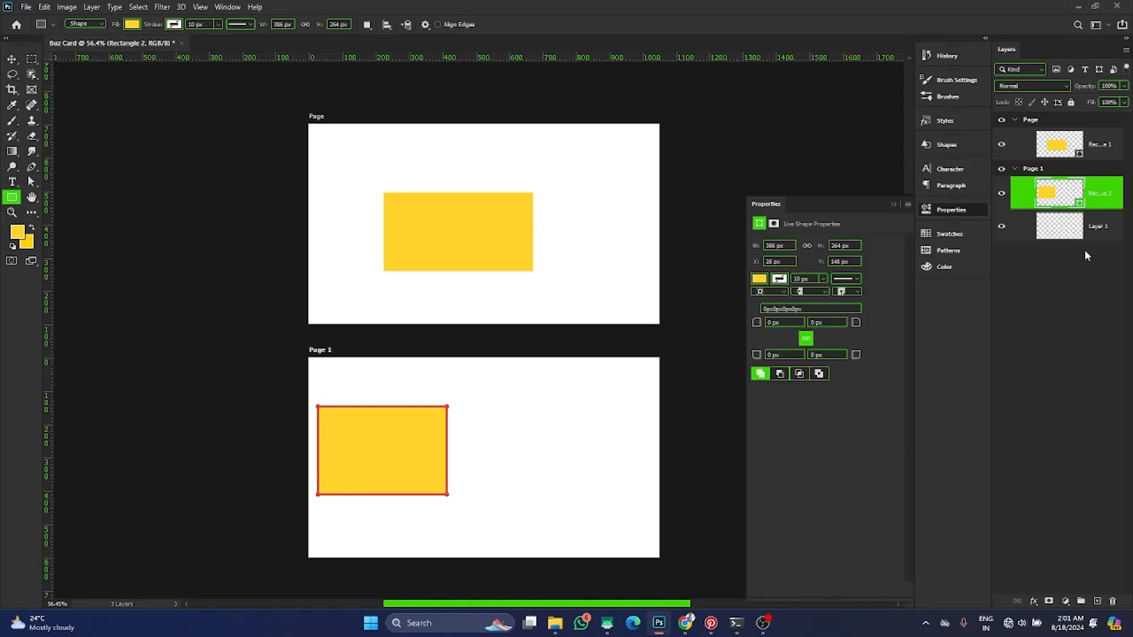
# Step: Collapse the Page 1 artboard in the layer list, then hide it and show it again
pyautogui.click(1016, 170)
pyautogui.click(1003, 171)
pyautogui.click(1003, 171)
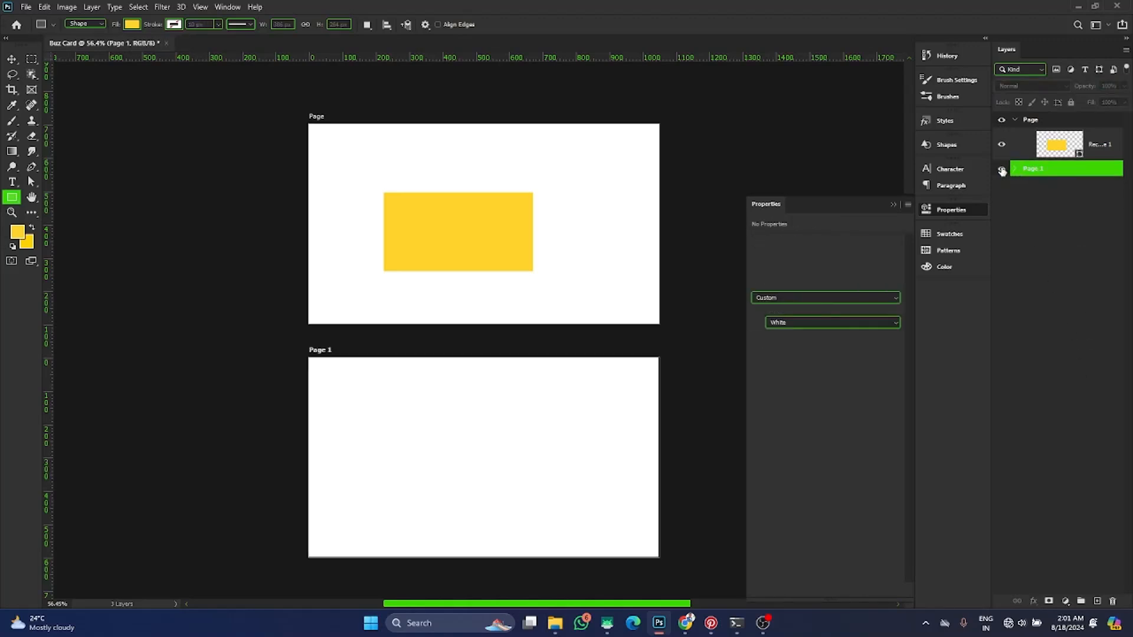
pyautogui.click(1002, 172)
pyautogui.click(1002, 171)
pyautogui.click(1002, 171)
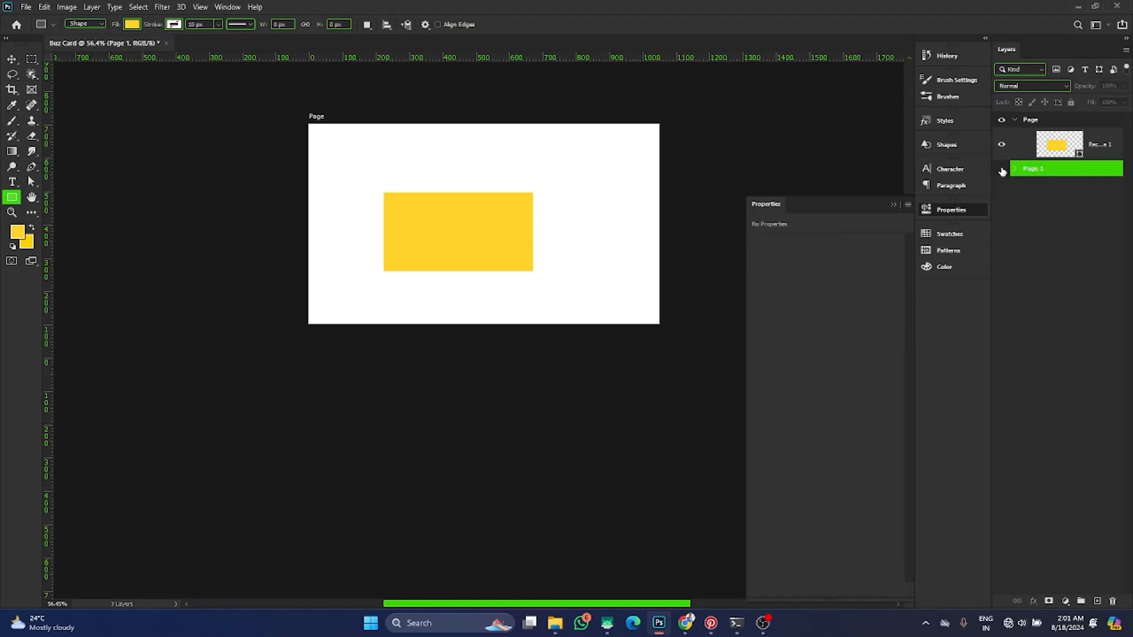
pyautogui.click(892, 204)
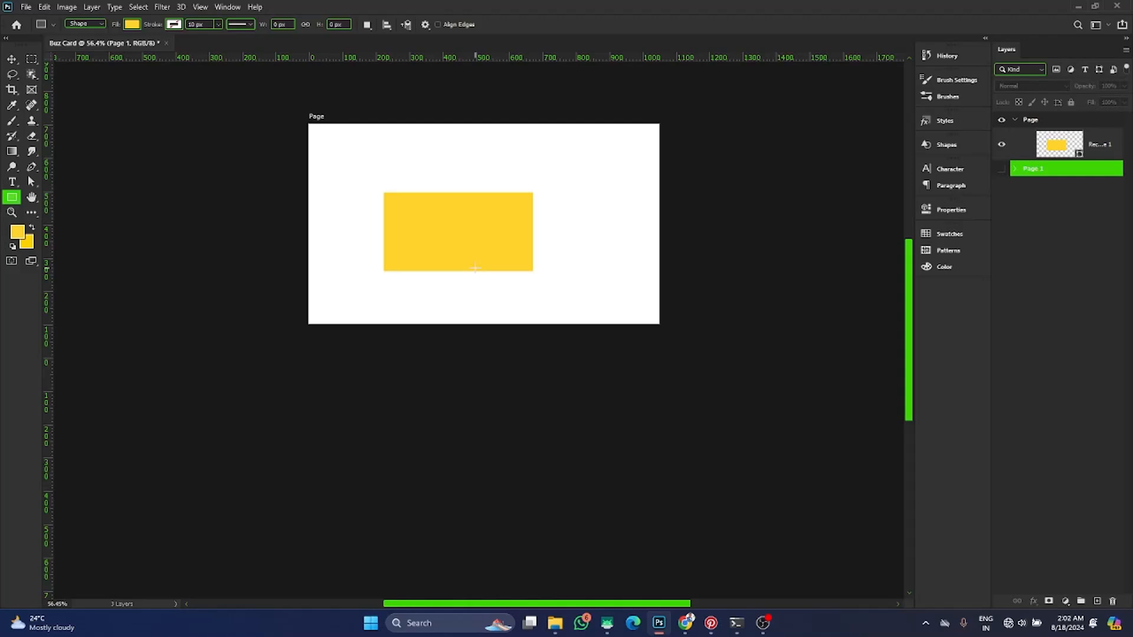
pyautogui.click(1000, 169)
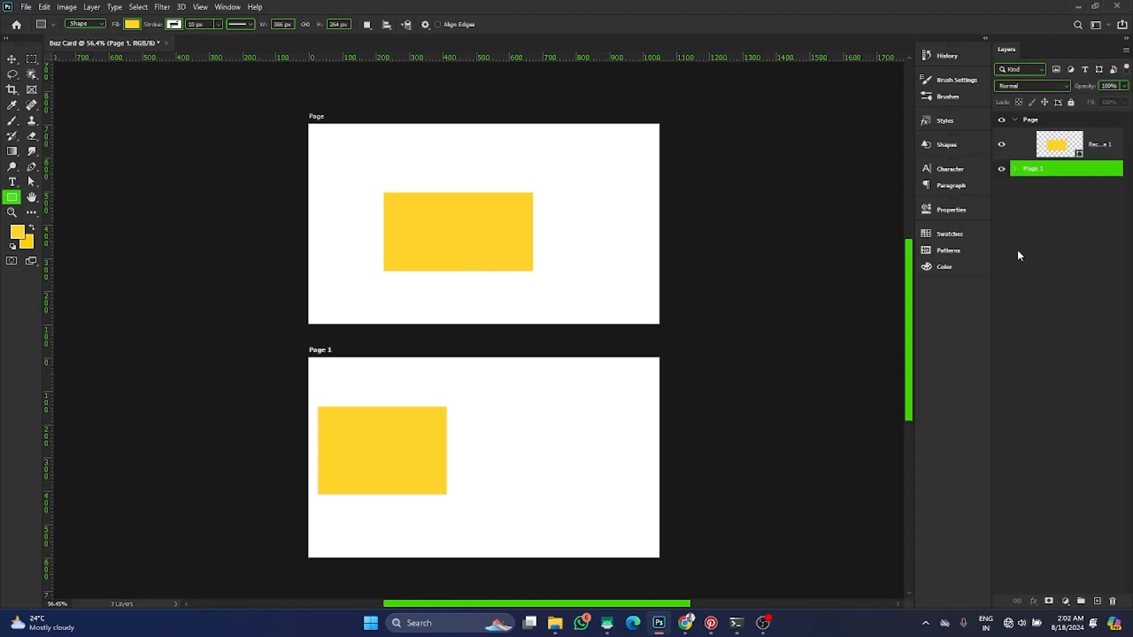
# Step: Delete the Page artboard above Page 1 together with its rectangle
pyautogui.click(12, 59)
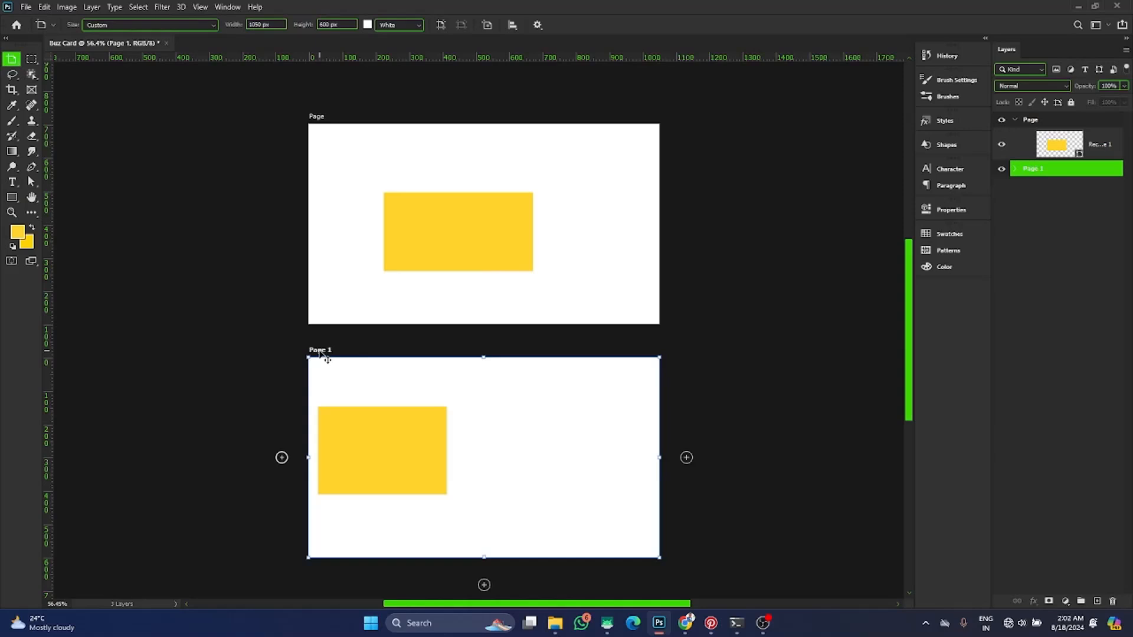
pyautogui.click(1095, 146)
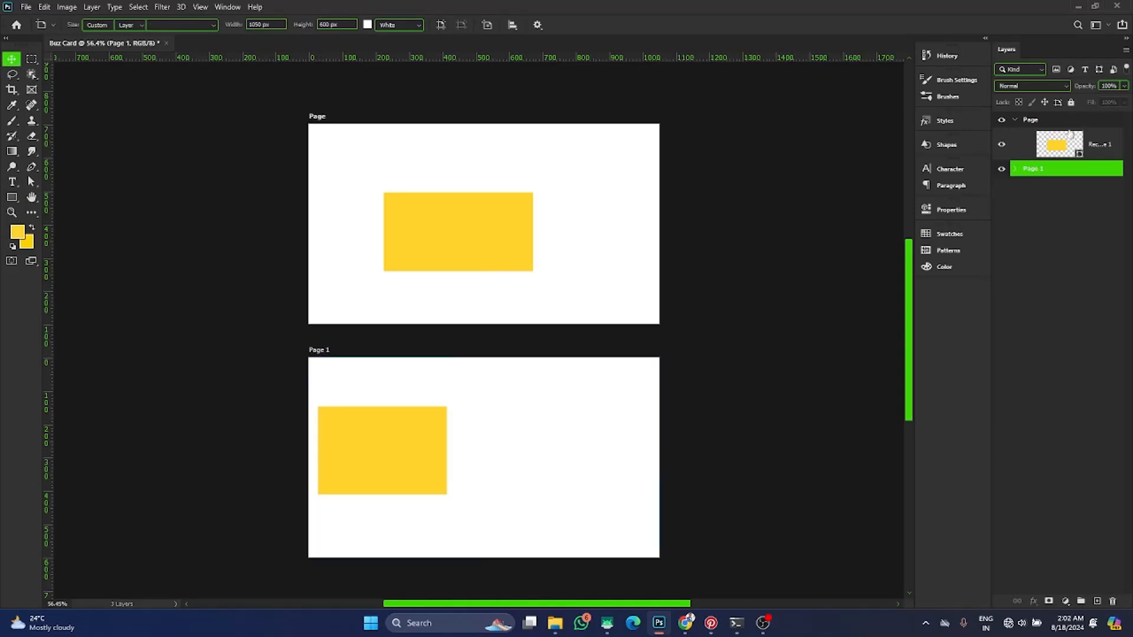
pyautogui.click(1032, 121)
pyautogui.press('Delete')
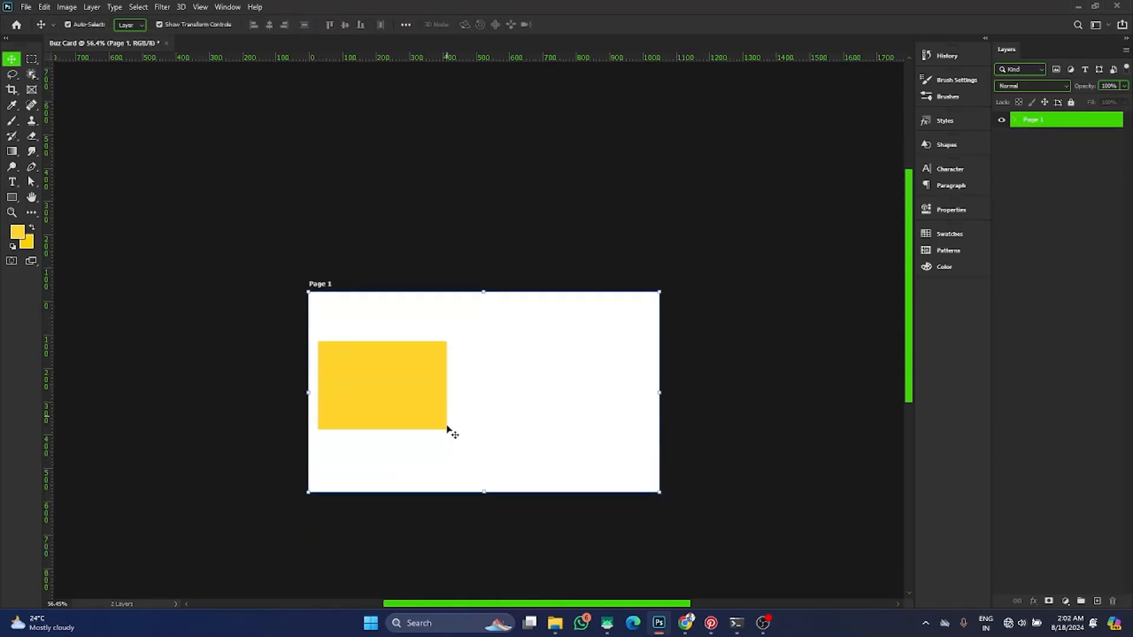
# Step: Create a new 1050 × 600 px custom artboard named Artboard 1
pyautogui.scroll(3, 448, 415)
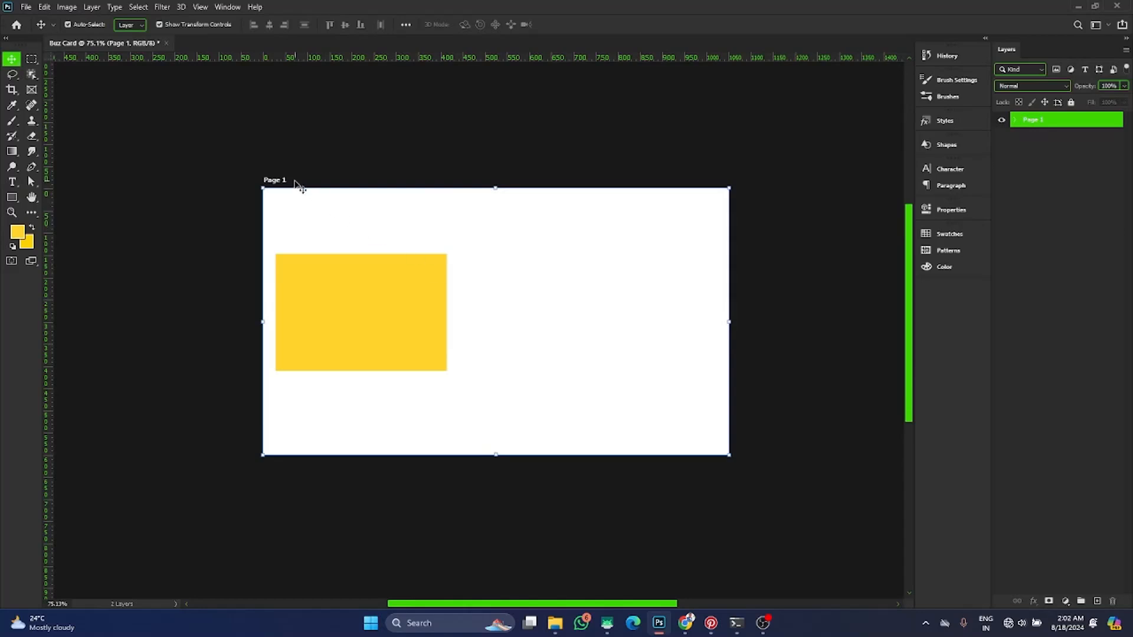
pyautogui.click(279, 181)
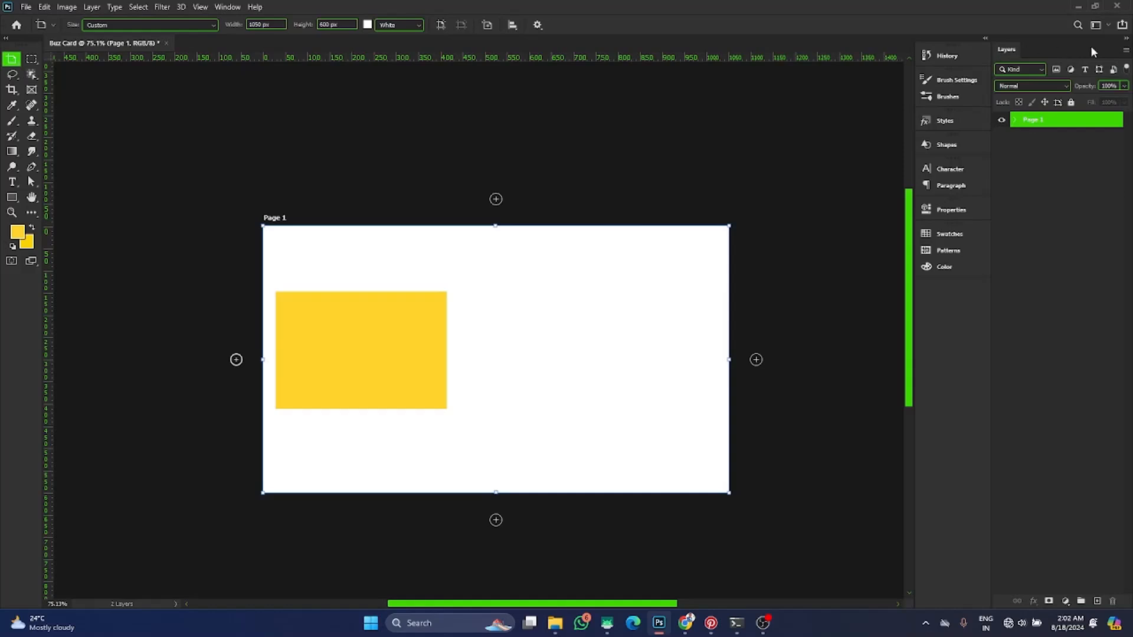
pyautogui.click(1126, 52)
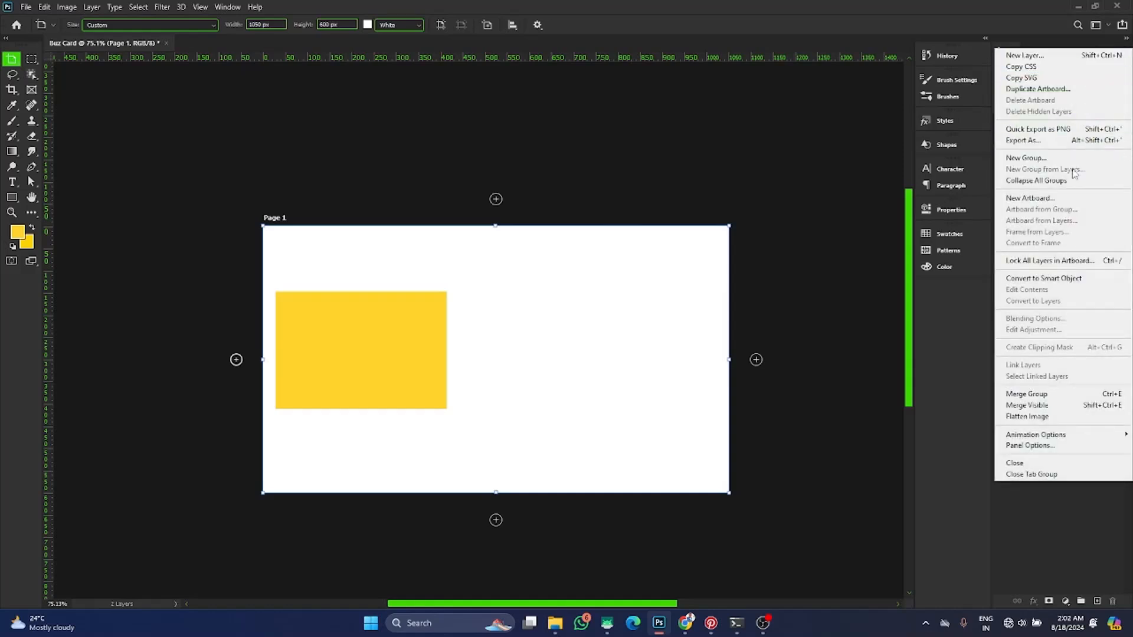
pyautogui.click(1033, 199)
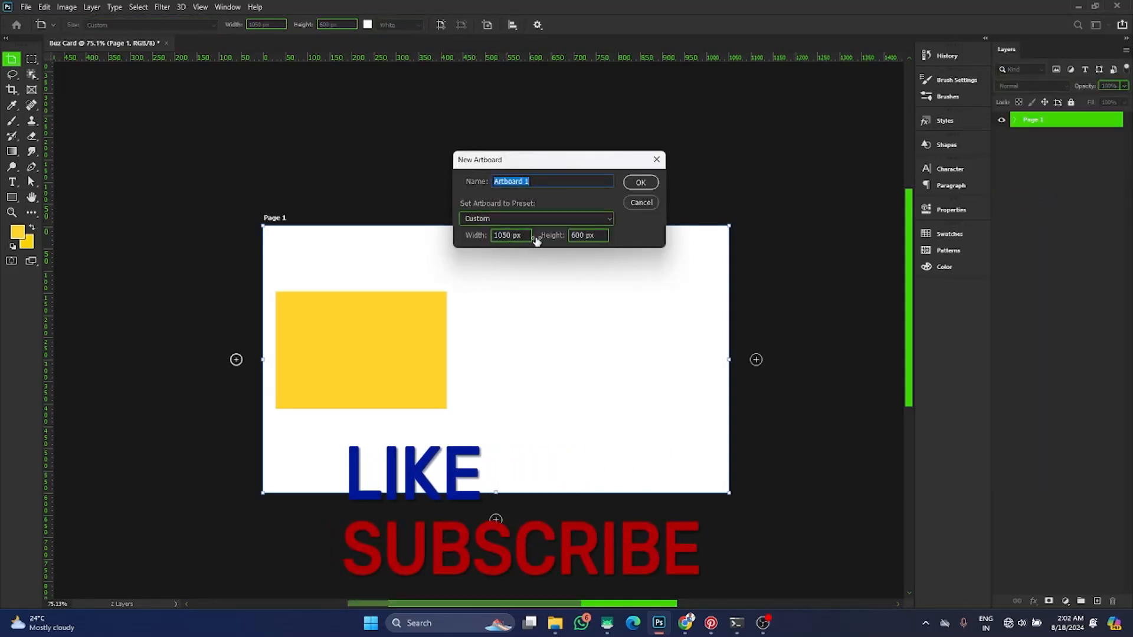
pyautogui.click(522, 220)
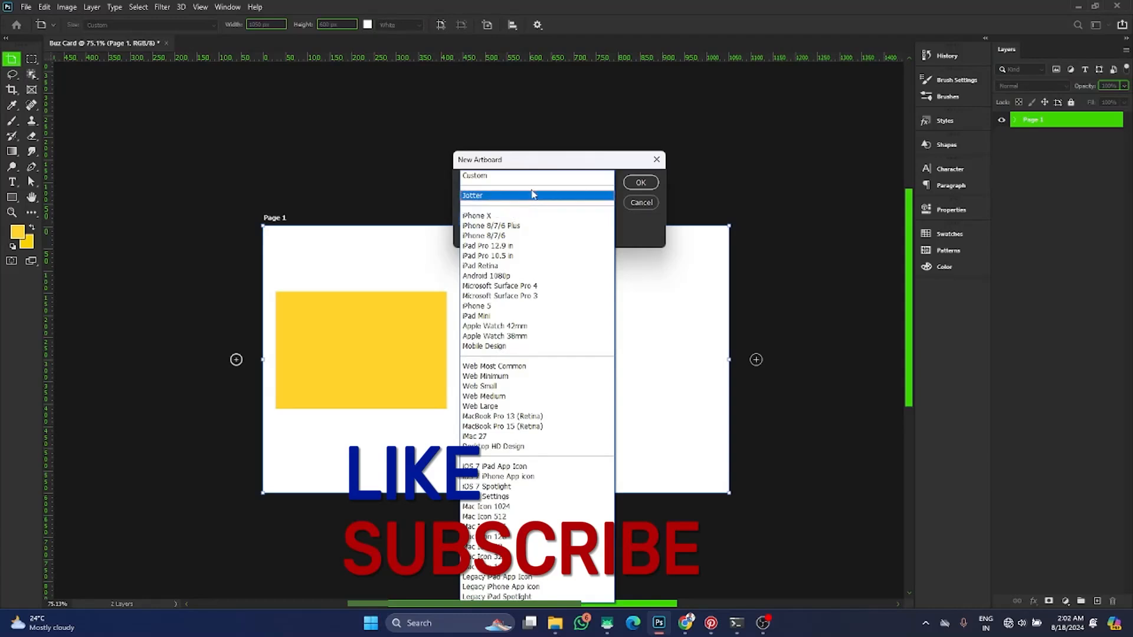
pyautogui.click(640, 183)
pyautogui.scroll(-4, 625, 273)
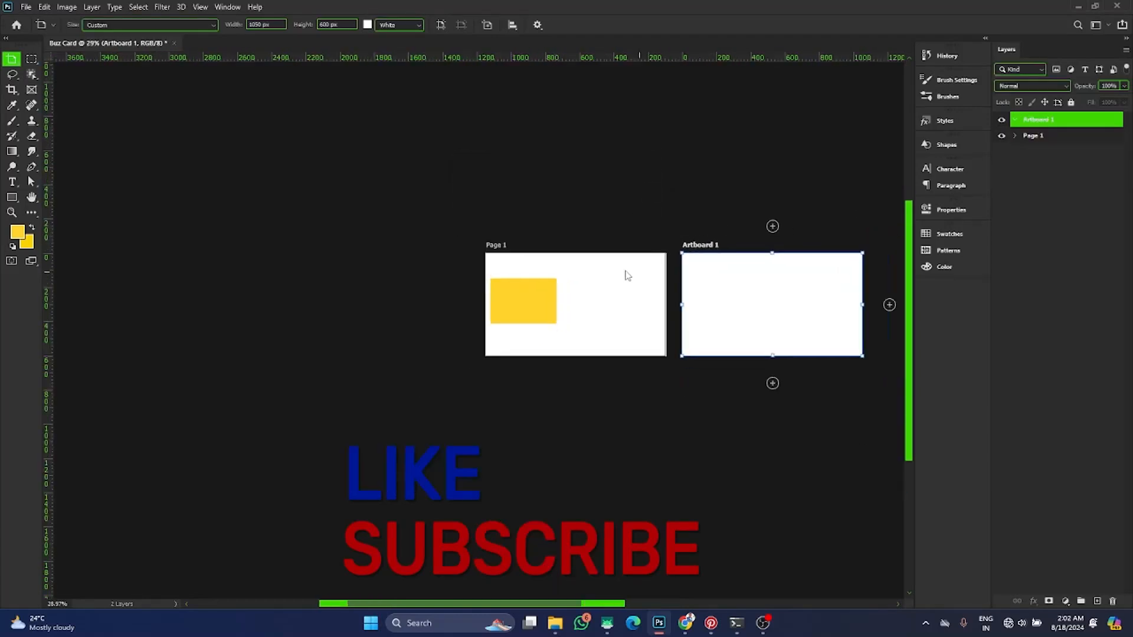
# Step: Move Artboard 1 farther away from Page 1 and add another artboard to its right
pyautogui.hscroll(3, 652, 284)
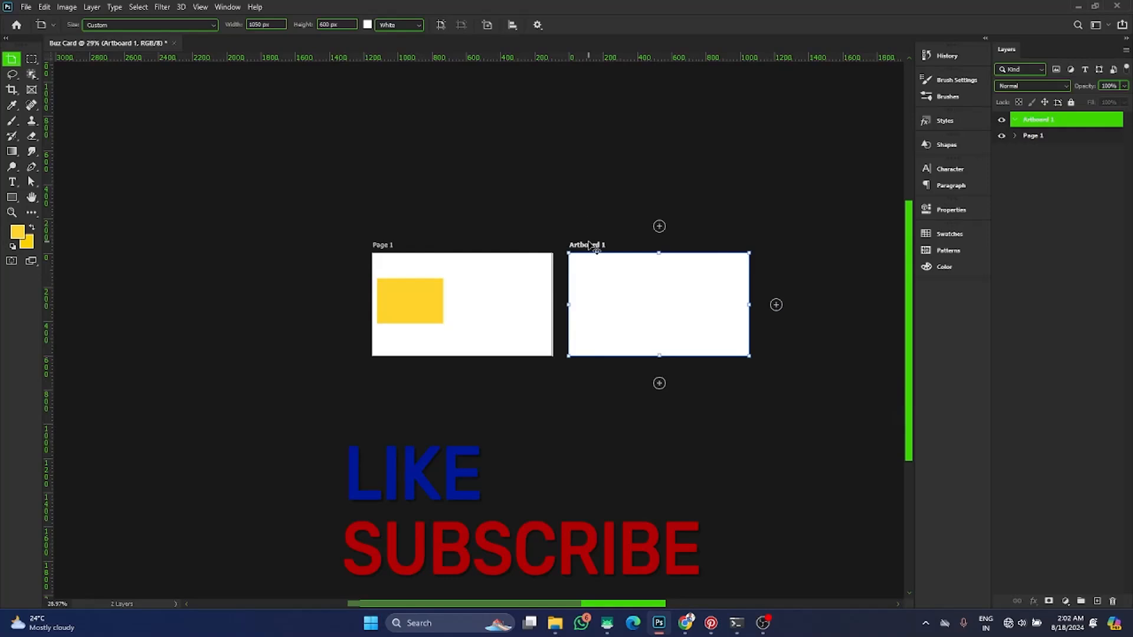
pyautogui.moveTo(595, 247)
pyautogui.mouseDown()
pyautogui.moveTo(555, 338)
pyautogui.moveTo(386, 374)
pyautogui.moveTo(566, 305)
pyautogui.moveTo(629, 210)
pyautogui.moveTo(607, 269)
pyautogui.moveTo(595, 233)
pyautogui.mouseUp()
pyautogui.scroll(3, 625, 278)
pyautogui.scroll(-2, 582, 305)
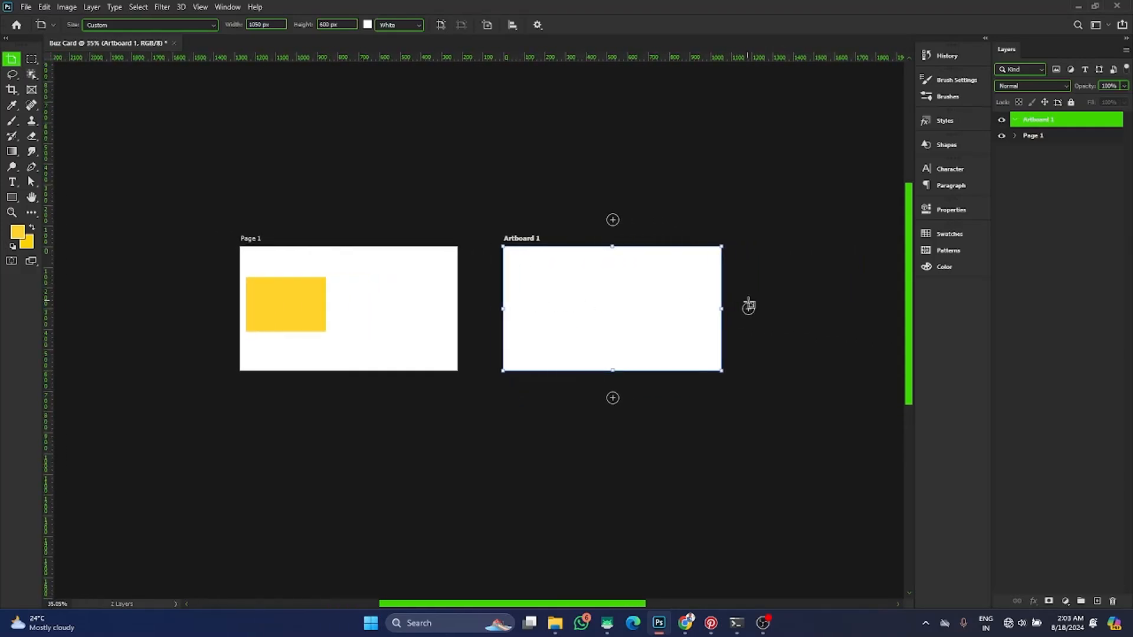
pyautogui.click(749, 309)
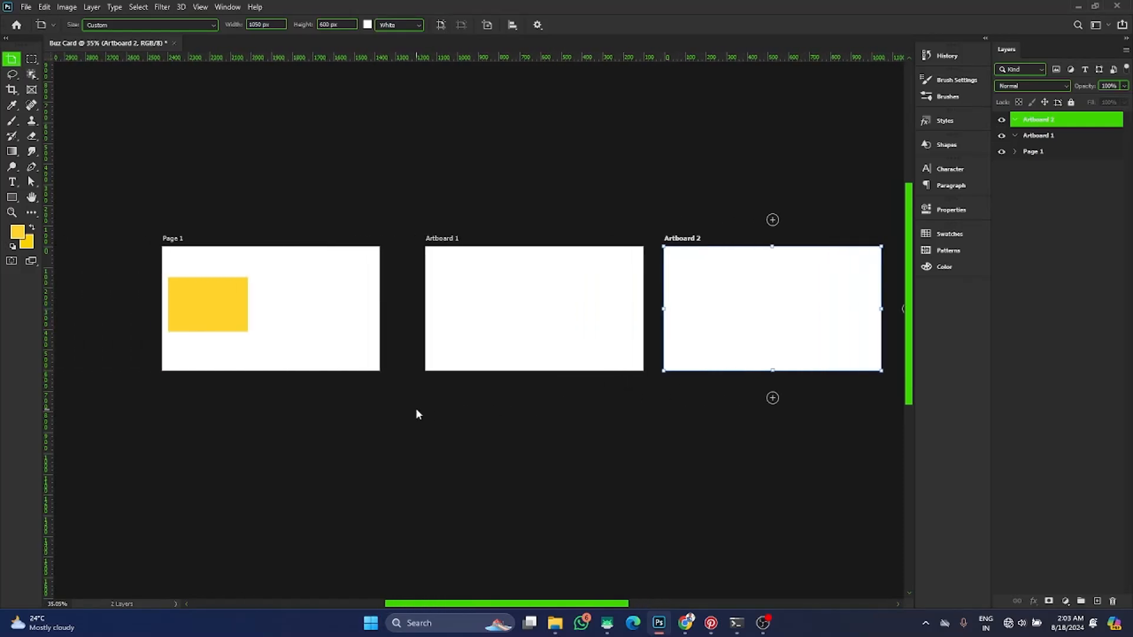
# Step: Move and enlarge the yellow rectangle so it covers the whole Page 1 artboard
pyautogui.hscroll(-2, 174, 331)
pyautogui.hscroll(-1, 268, 354)
pyautogui.scroll(2, 298, 354)
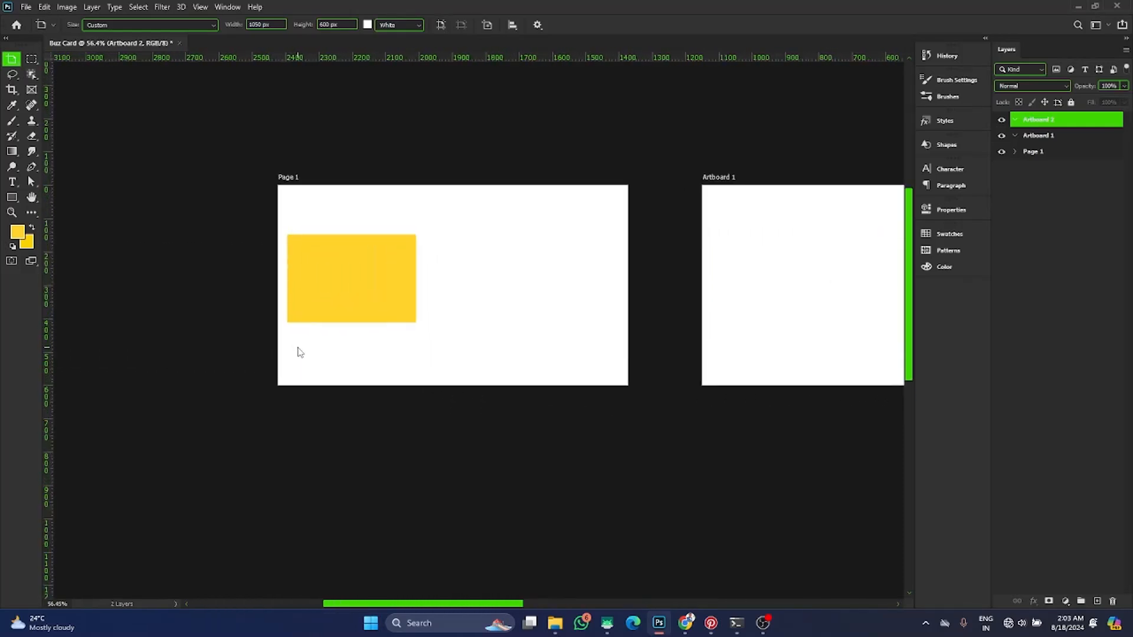
pyautogui.press('v')
pyautogui.moveTo(338, 266); pyautogui.dragTo(323, 222)
pyautogui.moveTo(399, 273); pyautogui.dragTo(640, 403)
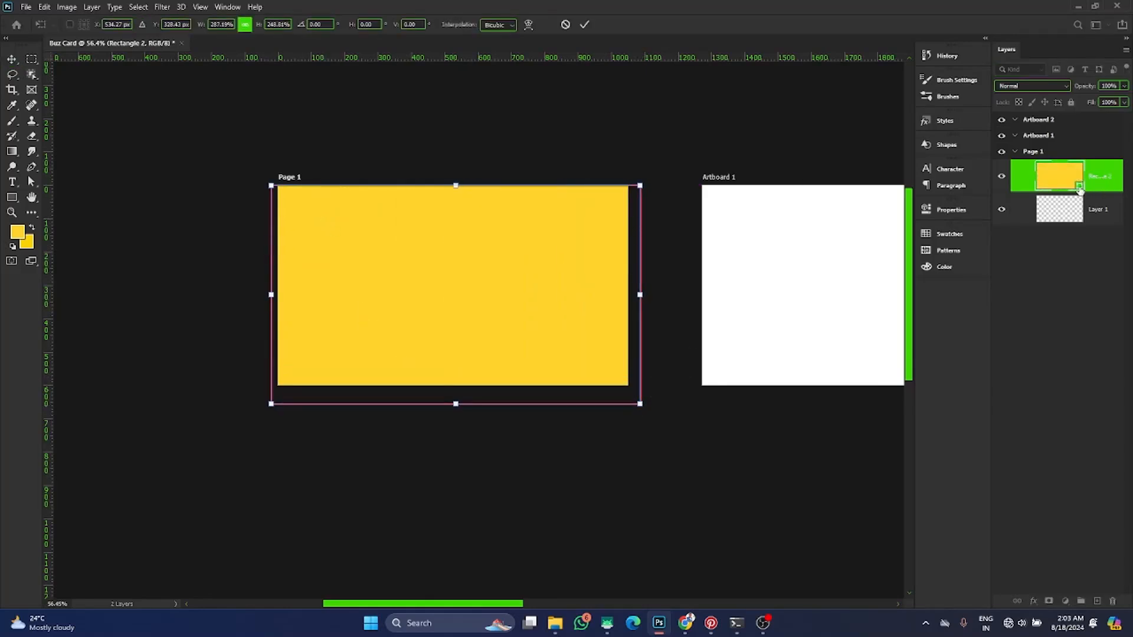
# Step: Change the fill of the Page 1 background rectangle to dark blue #050764
pyautogui.doubleClick(1079, 188)
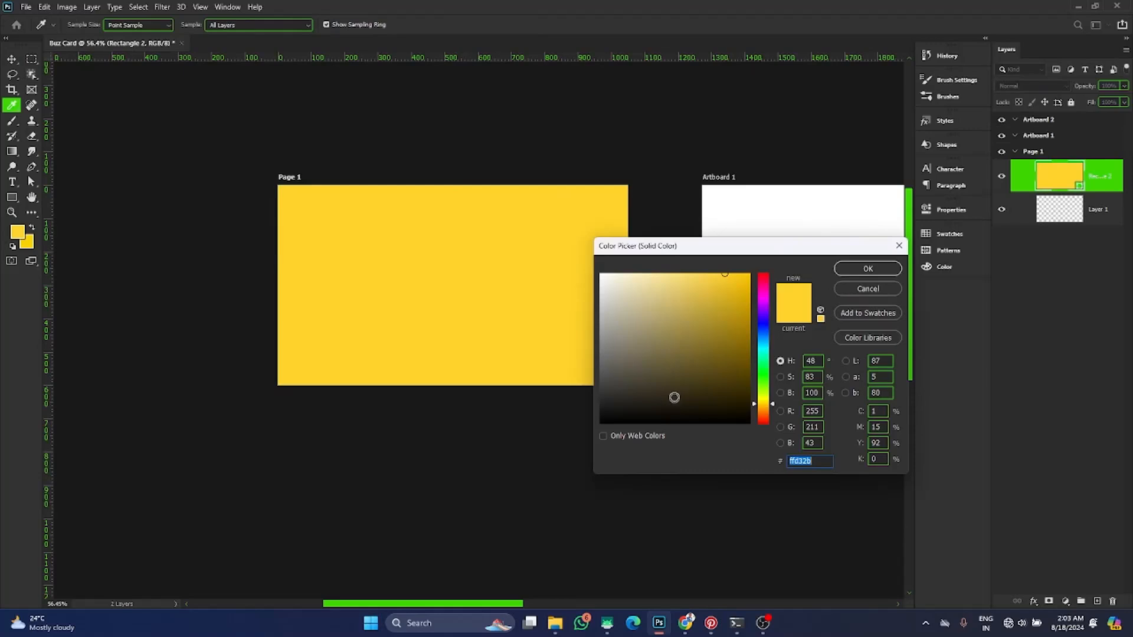
pyautogui.moveTo(762, 335)
pyautogui.mouseDown()
pyautogui.moveTo(761, 324)
pyautogui.moveTo(743, 366)
pyautogui.mouseUp()
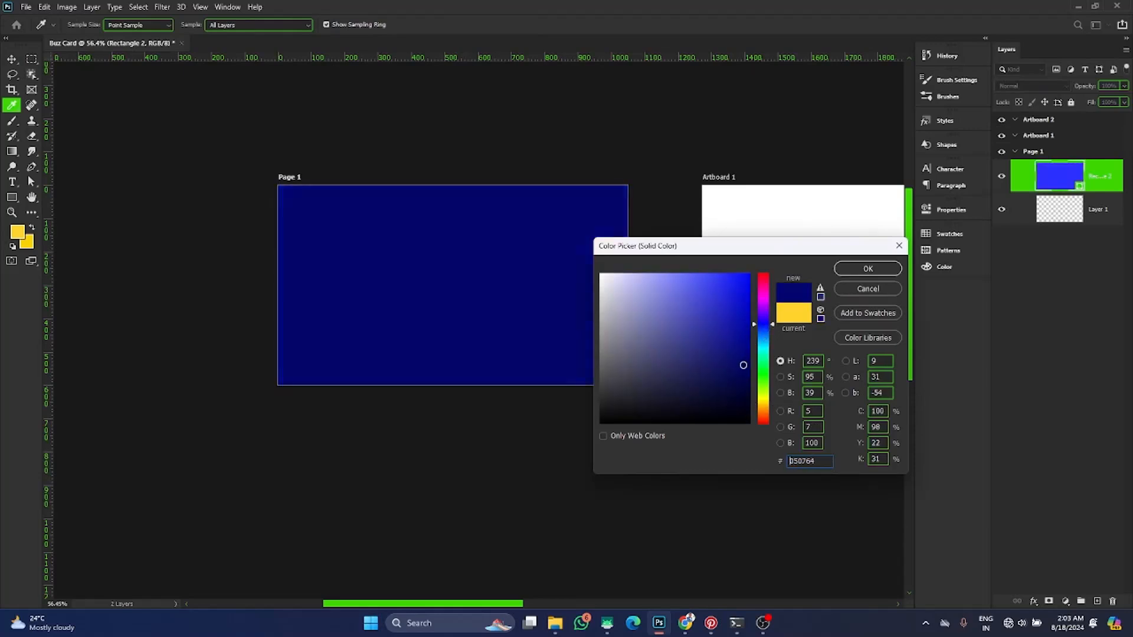
pyautogui.click(865, 270)
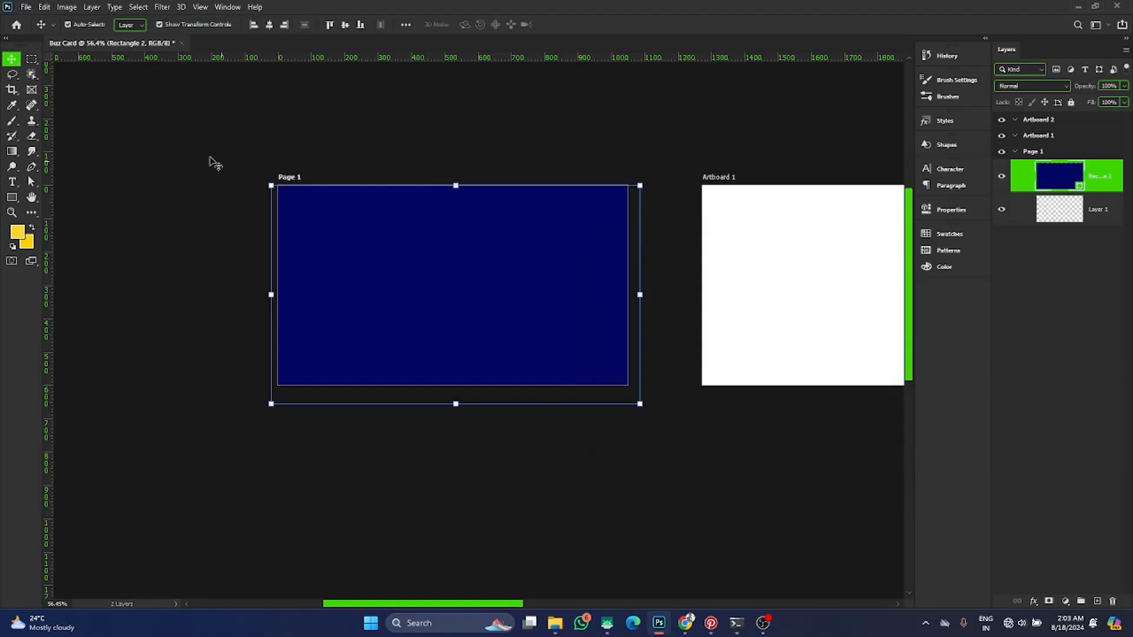
# Step: Add the text Aptech on the Page 1 artboard and set its font to Nowharehouse Regular
pyautogui.click(13, 183)
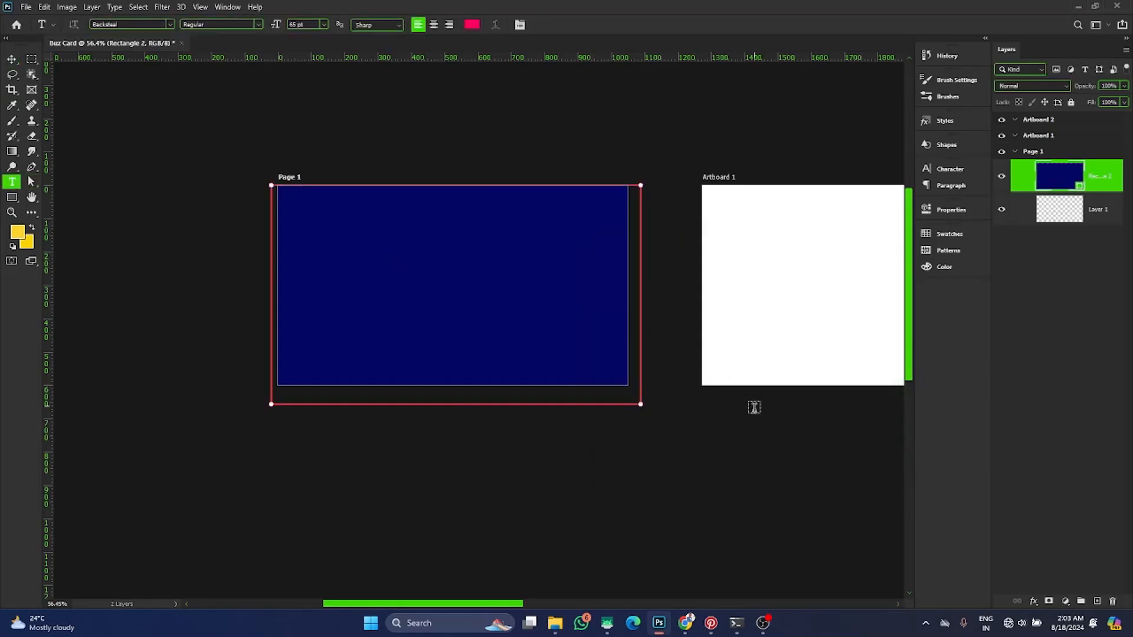
pyautogui.click(1052, 288)
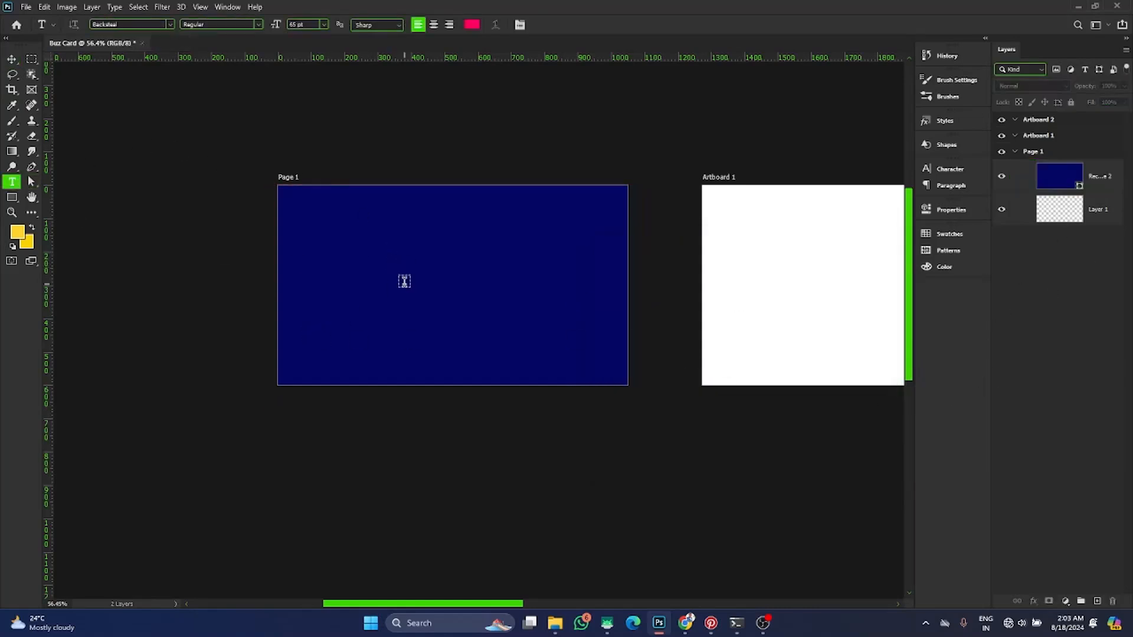
pyautogui.click(405, 281)
pyautogui.write('APT')
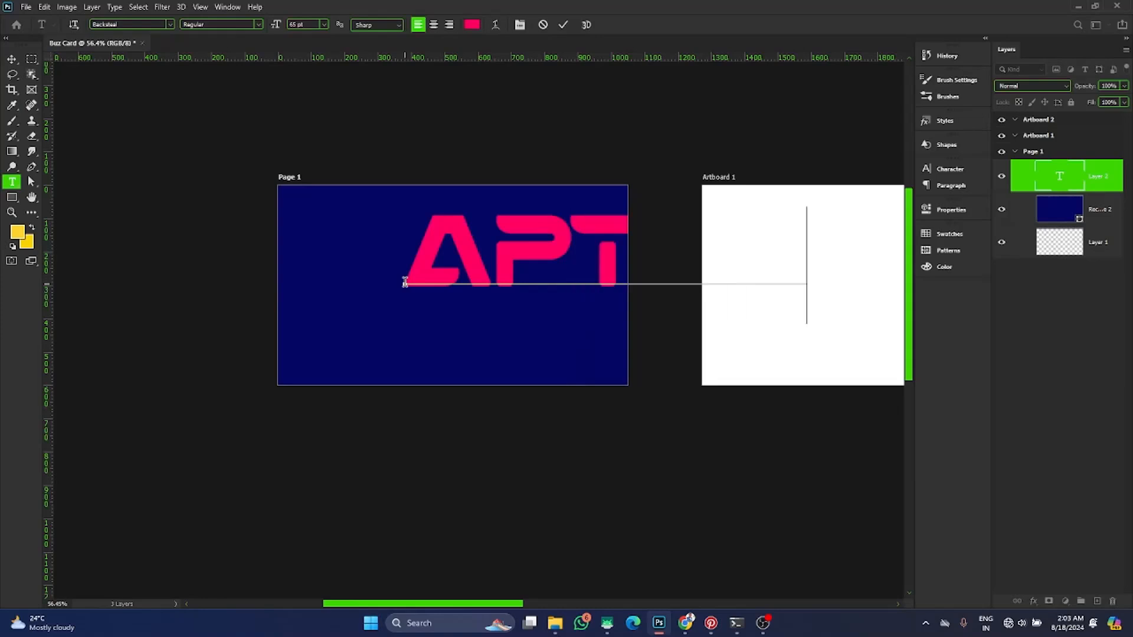
pyautogui.hotkey('ctrl', 'a')
pyautogui.click(519, 24)
pyautogui.click(827, 185)
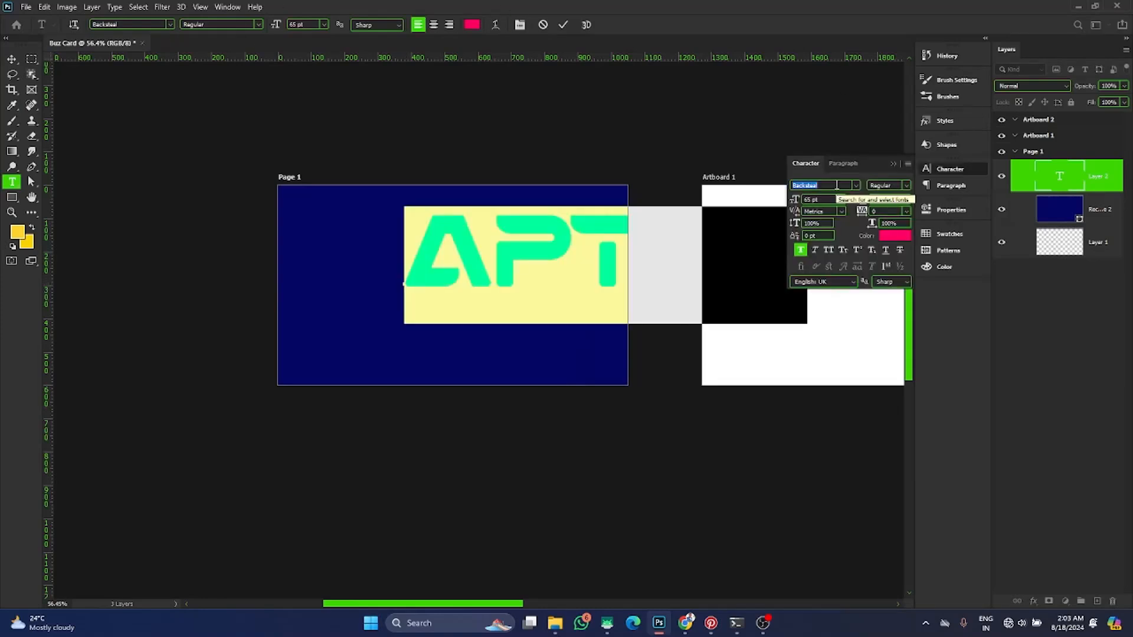
pyautogui.write('nowe')
pyautogui.press('BackSpace')
pyautogui.click(918, 232)
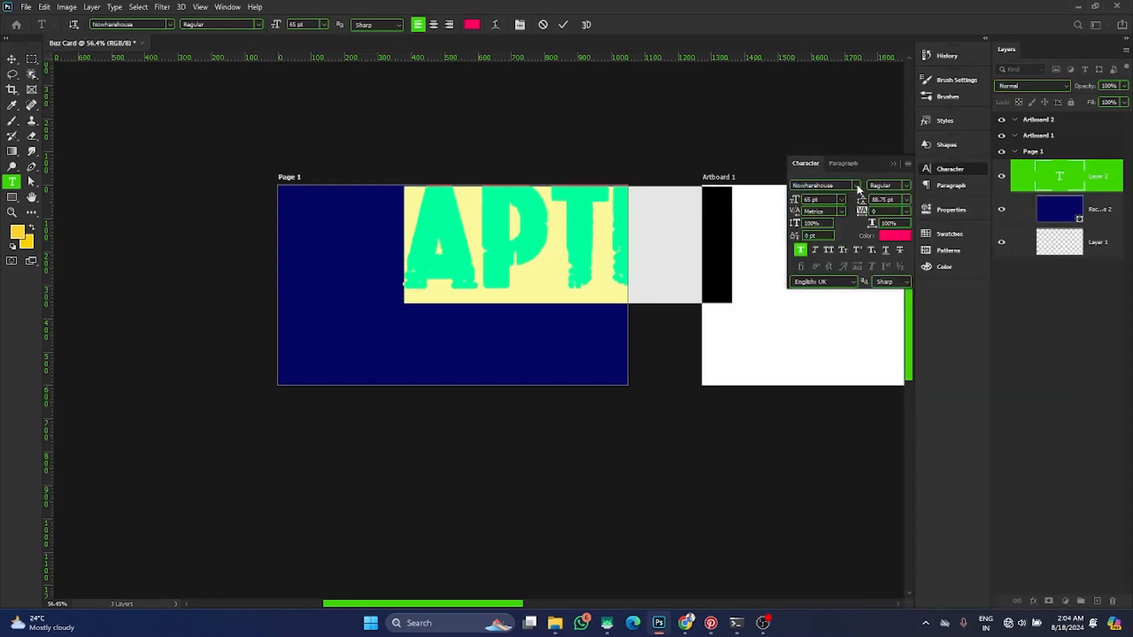
# Step: Reduce the text size to 23 pt and complete the word Aptech
pyautogui.moveTo(785, 203); pyautogui.dragTo(760, 203)
pyautogui.click(512, 264)
pyautogui.write('h')
pyautogui.click(11, 59)
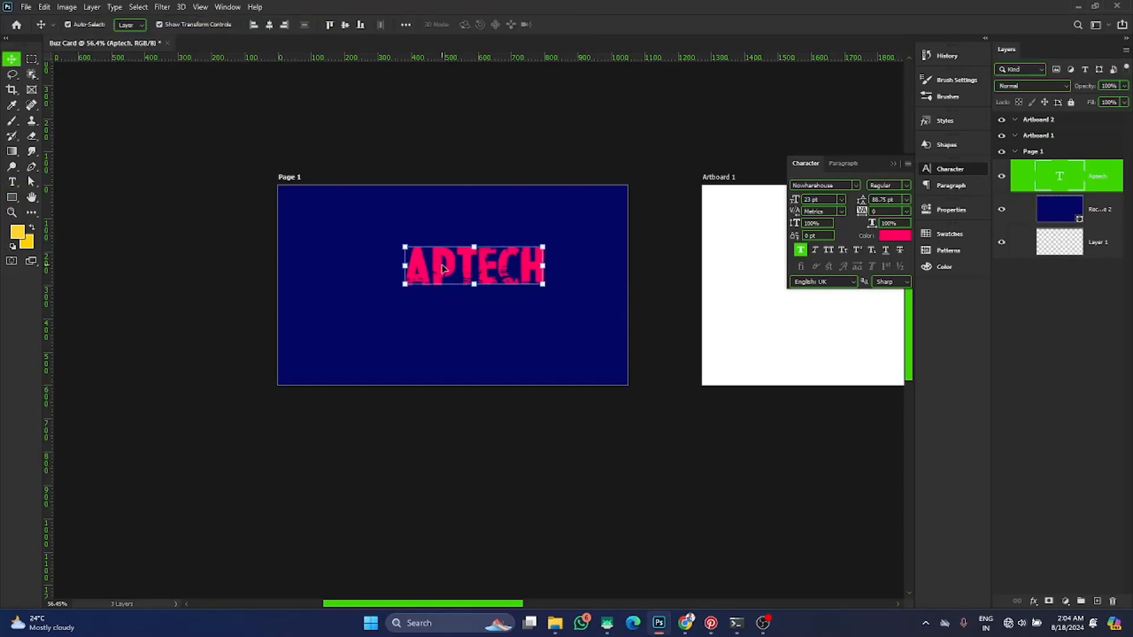
# Step: Reposition the Aptech text on Page 1 and recolor it white
pyautogui.doubleClick(440, 352)
pyautogui.moveTo(474, 266); pyautogui.dragTo(436, 265)
pyautogui.click(472, 24)
pyautogui.click(600, 275)
pyautogui.click(867, 268)
pyautogui.click(564, 24)
# Step: Place a copy of the Aptech text above the original and change its wording to Enugu Center 01
pyautogui.click(12, 59)
pyautogui.scroll(1, 434, 312)
pyautogui.doubleClick(434, 317)
pyautogui.write('ENUGU')
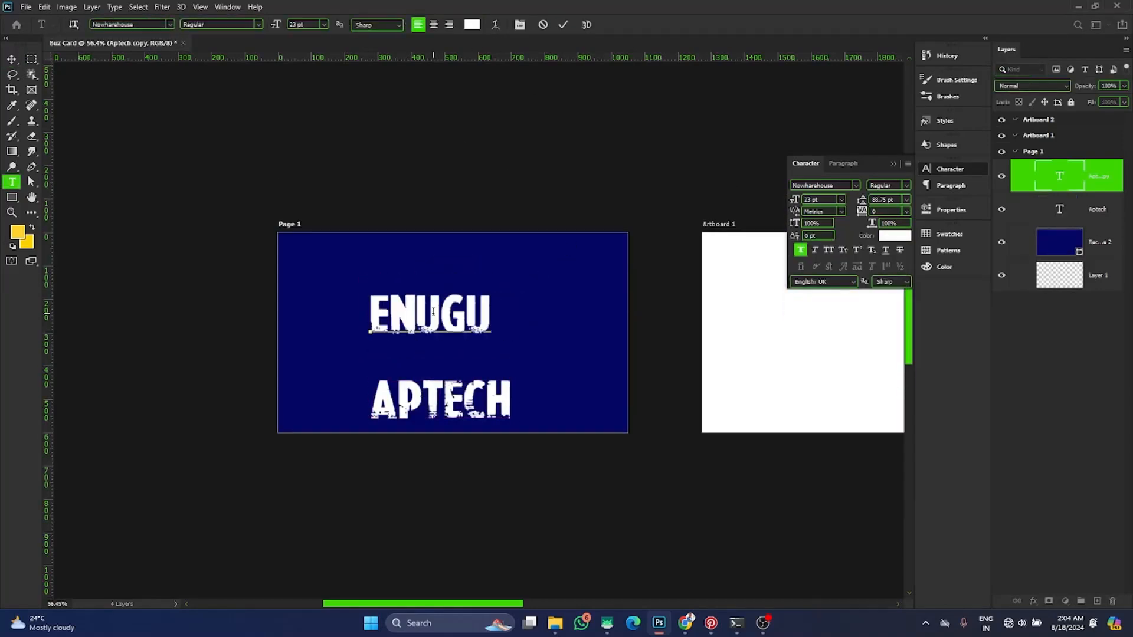
pyautogui.write(' CENTER')
pyautogui.click(563, 24)
# Step: Center the Enugu Center 01 text on the Page 1 artboard
pyautogui.click(12, 59)
pyautogui.click(286, 25)
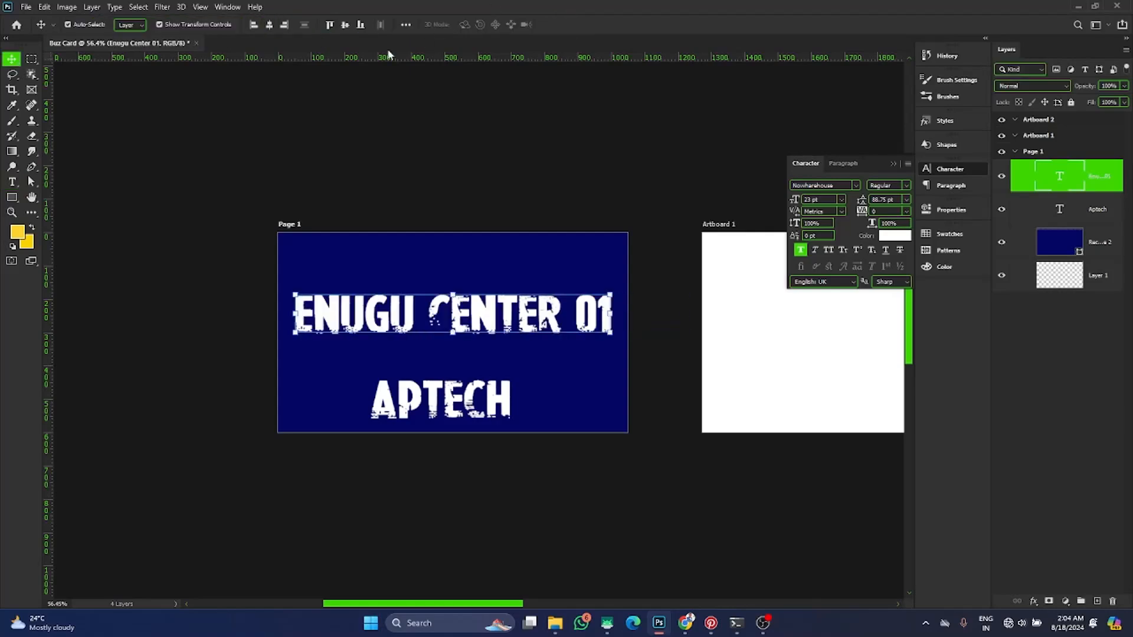
pyautogui.click(360, 25)
pyautogui.click(345, 25)
# Step: Set the Enugu Center 01 text to Roboto Bold and realign it to the center of Page 1
pyautogui.doubleClick(487, 334)
pyautogui.click(836, 186)
pyautogui.write('Roboto')
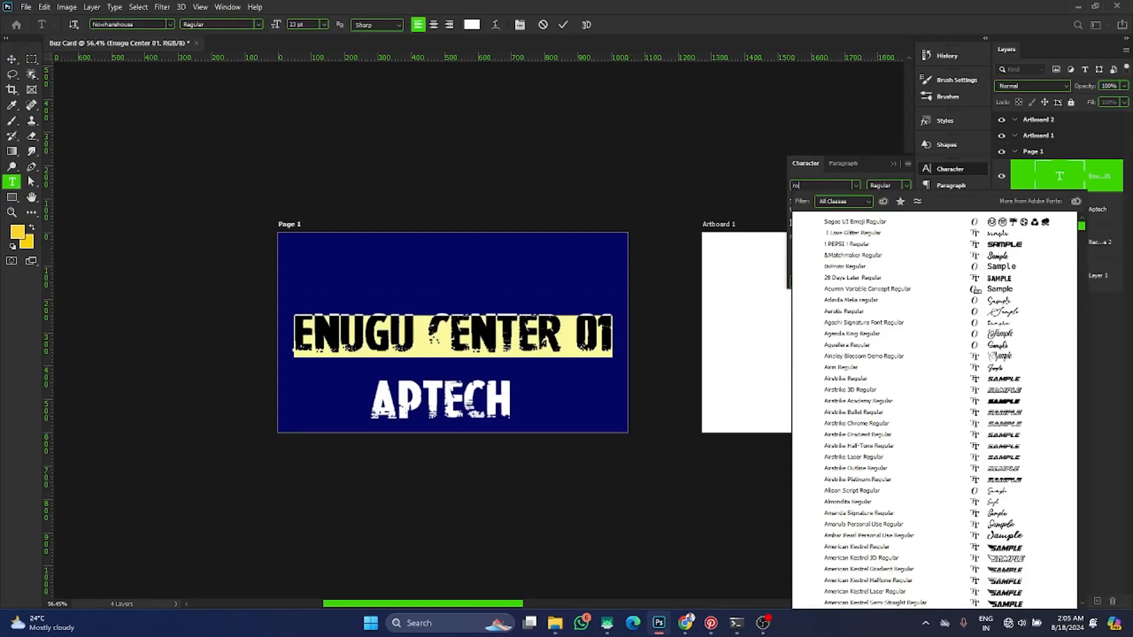
pyautogui.click(857, 316)
pyautogui.click(565, 26)
pyautogui.click(12, 59)
pyautogui.click(286, 25)
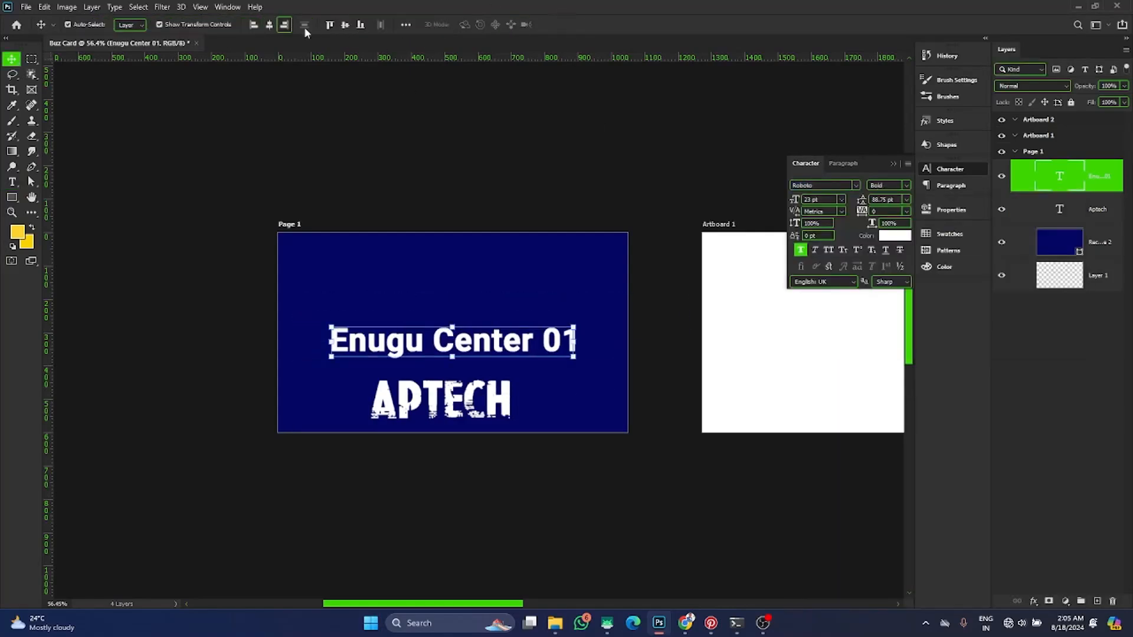
pyautogui.click(345, 24)
# Step: Set the Aptech text to Norwester Regular and center it horizontally on Page 1
pyautogui.scroll(-1, 445, 331)
pyautogui.doubleClick(451, 360)
pyautogui.click(855, 186)
pyautogui.write('nor')
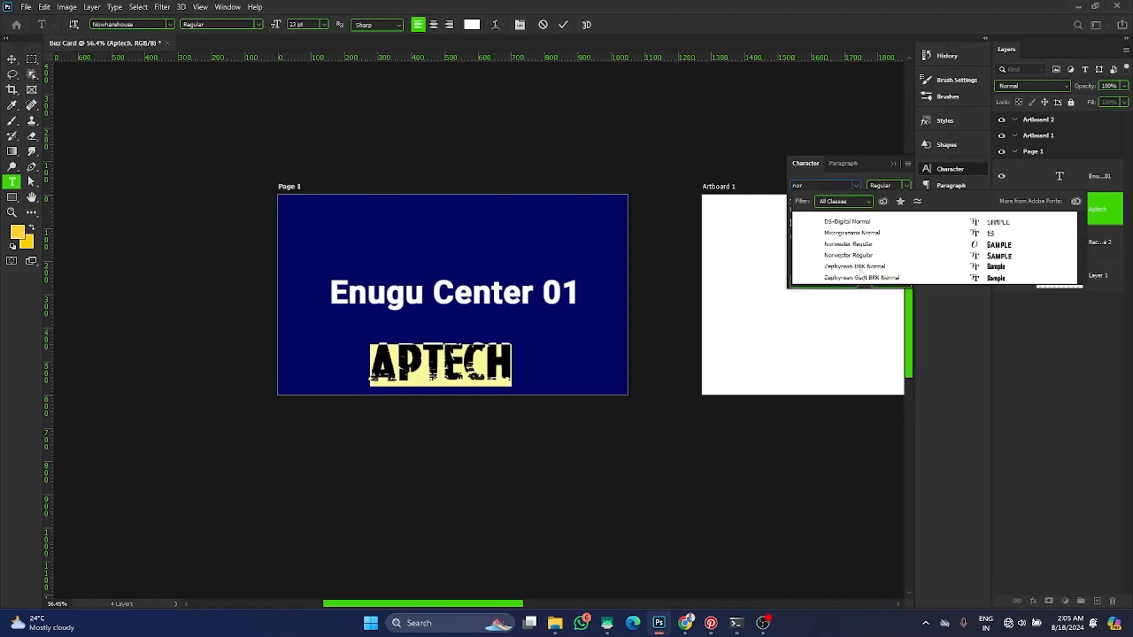
pyautogui.click(859, 255)
pyautogui.click(564, 24)
pyautogui.click(12, 59)
pyautogui.click(269, 24)
# Step: Recolor the Enugu Center 01 text yellow-orange and close the character settings
pyautogui.doubleClick(413, 289)
pyautogui.click(895, 235)
pyautogui.click(763, 406)
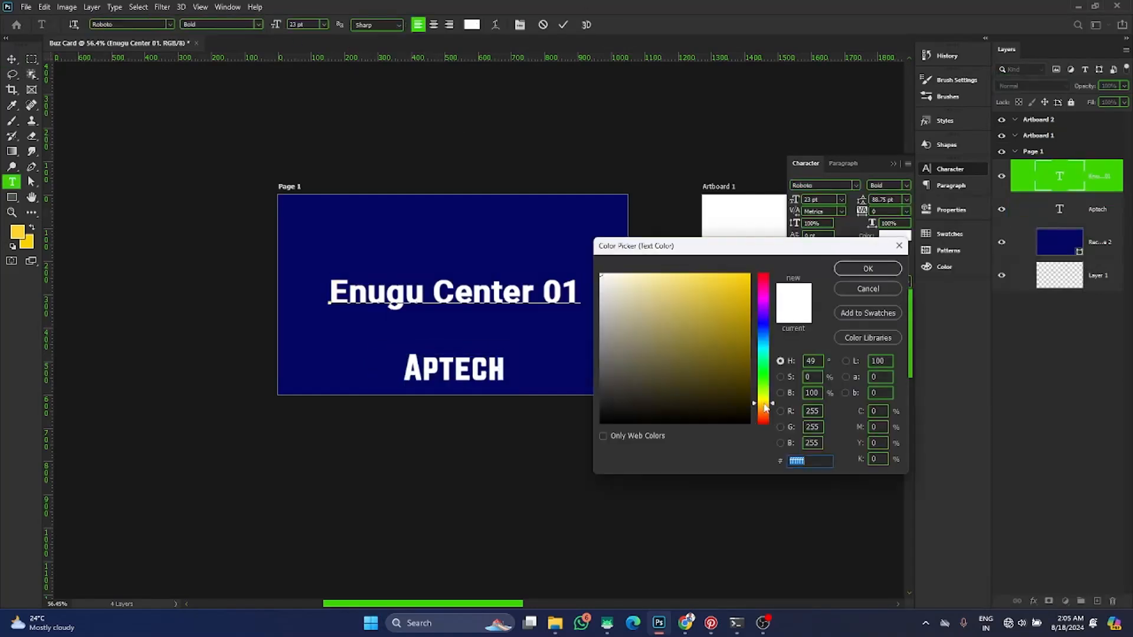
pyautogui.click(745, 278)
pyautogui.click(868, 269)
pyautogui.click(564, 25)
pyautogui.click(12, 59)
pyautogui.scroll(1, 452, 295)
pyautogui.click(893, 164)
pyautogui.scroll(-2, 522, 392)
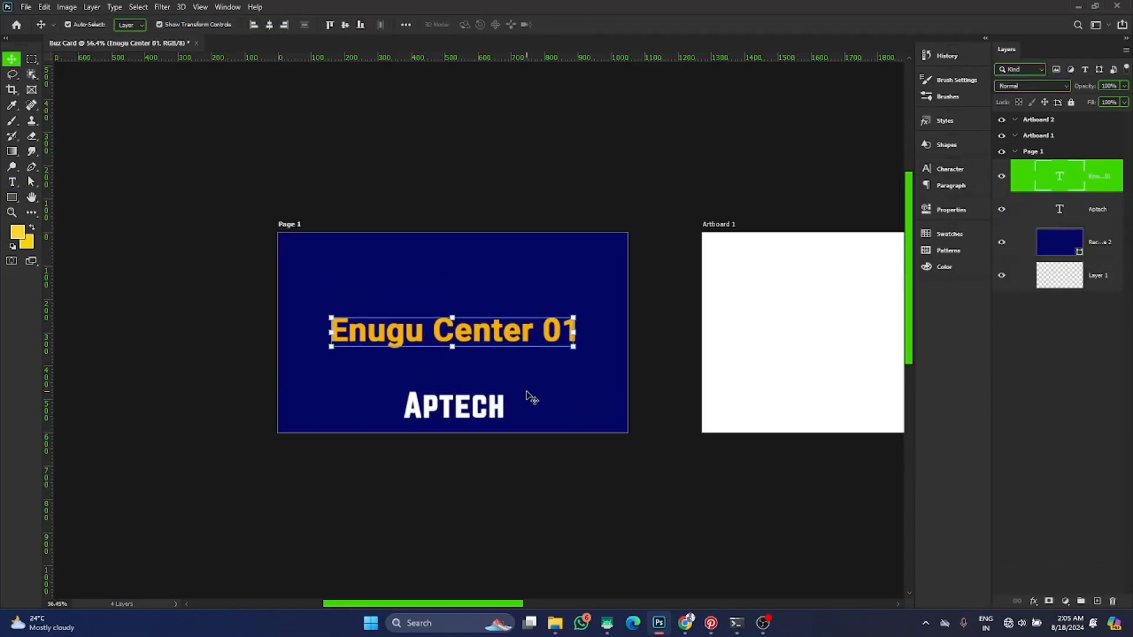
# Step: Copy the dark blue background rectangle from Page 1 onto Artboard 1 so it covers the artboard
pyautogui.scroll(1, 506, 381)
pyautogui.scroll(1, 505, 383)
pyautogui.scroll(1, 504, 383)
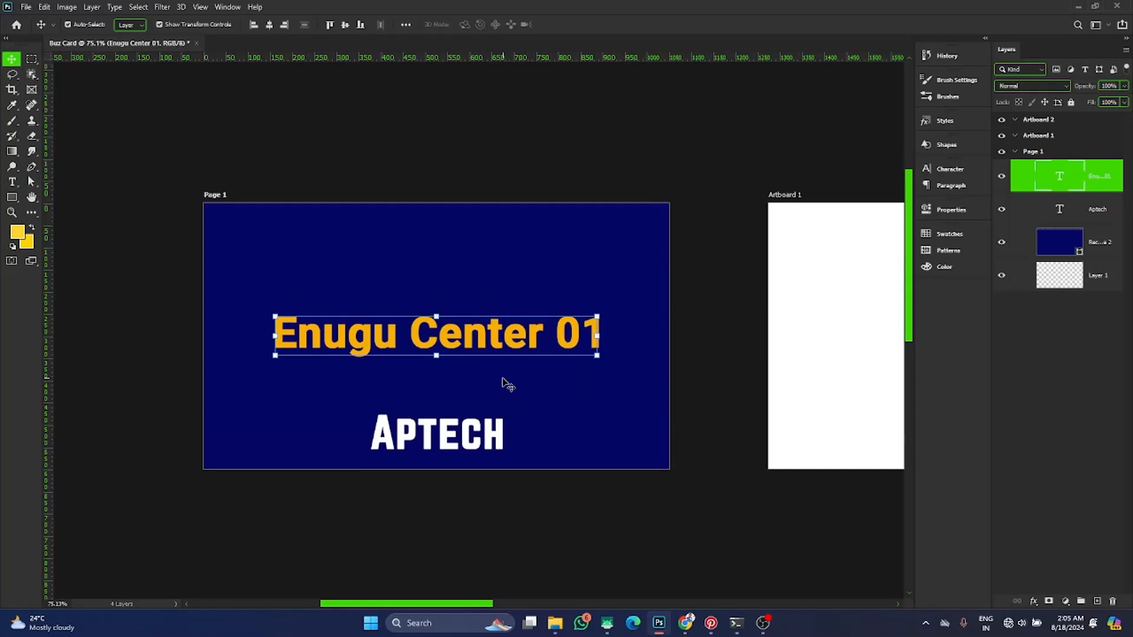
pyautogui.scroll(-1, 469, 434)
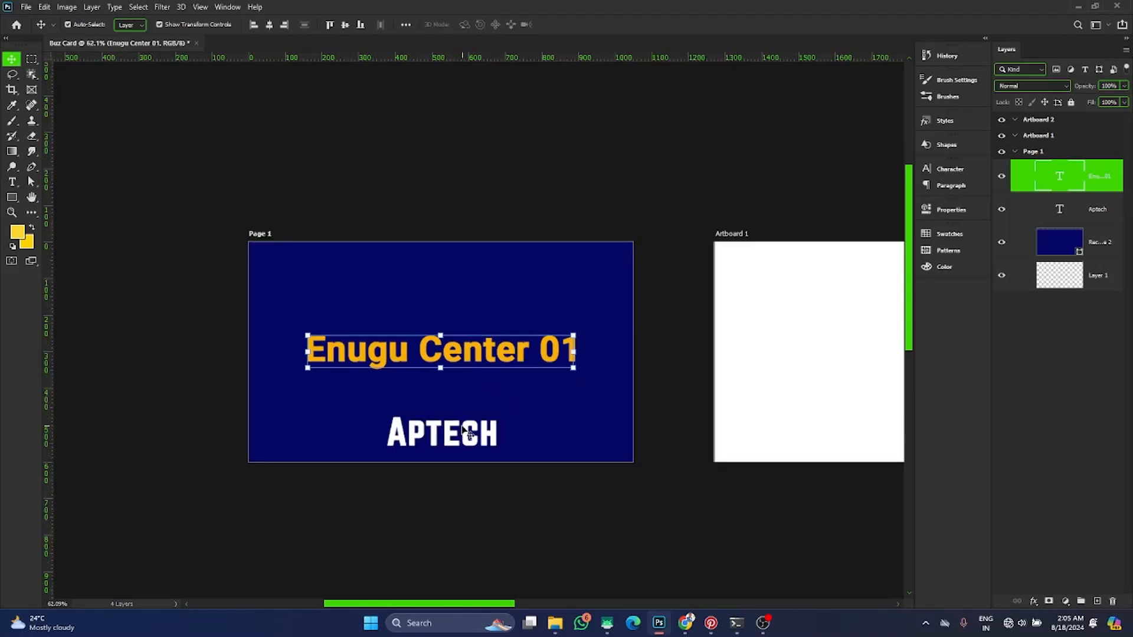
pyautogui.hscroll(2, 466, 431)
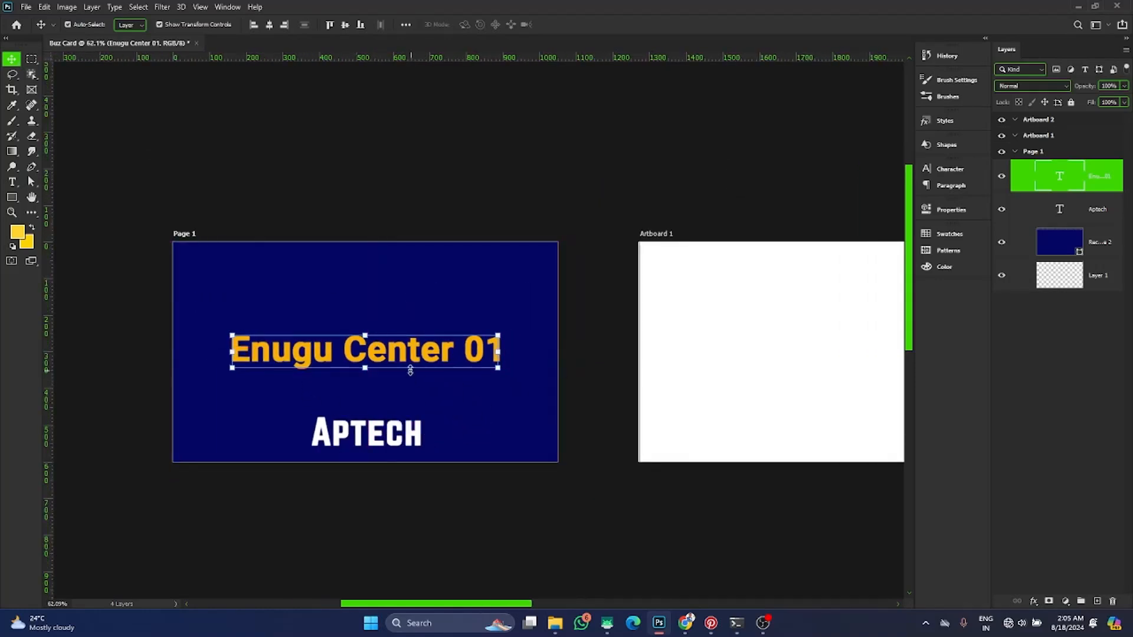
pyautogui.scroll(-2, 410, 370)
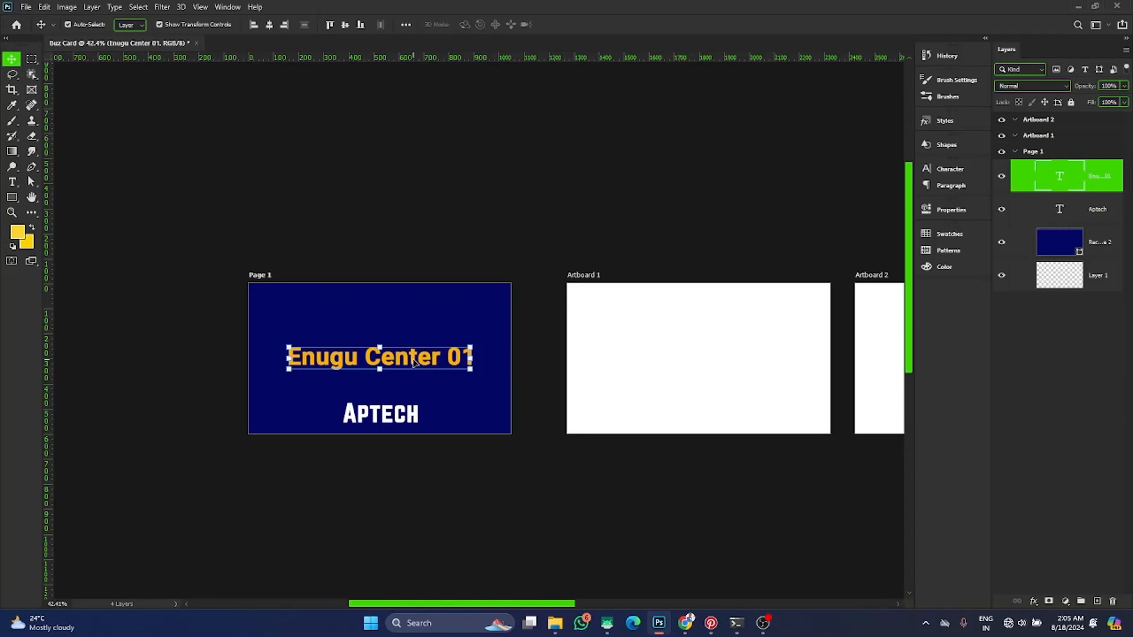
pyautogui.click(468, 405)
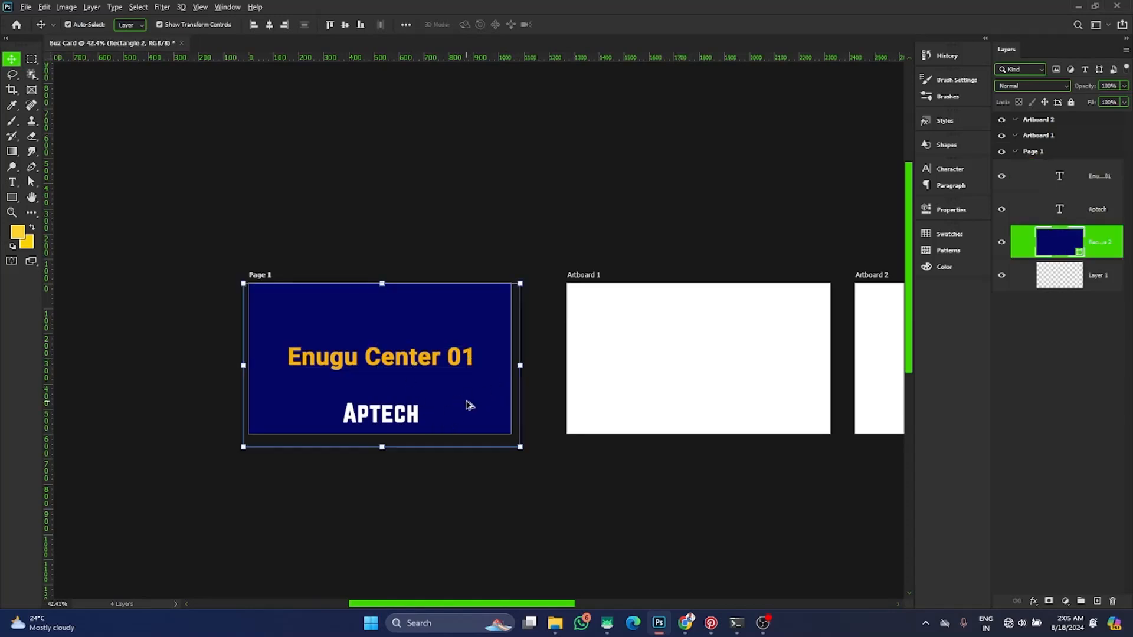
pyautogui.moveTo(463, 408); pyautogui.dragTo(755, 404)
# Step: Copy the Enugu Center 01 and Aptech texts together from Page 1 onto Artboard 1, then deselect them
pyautogui.click(410, 365)
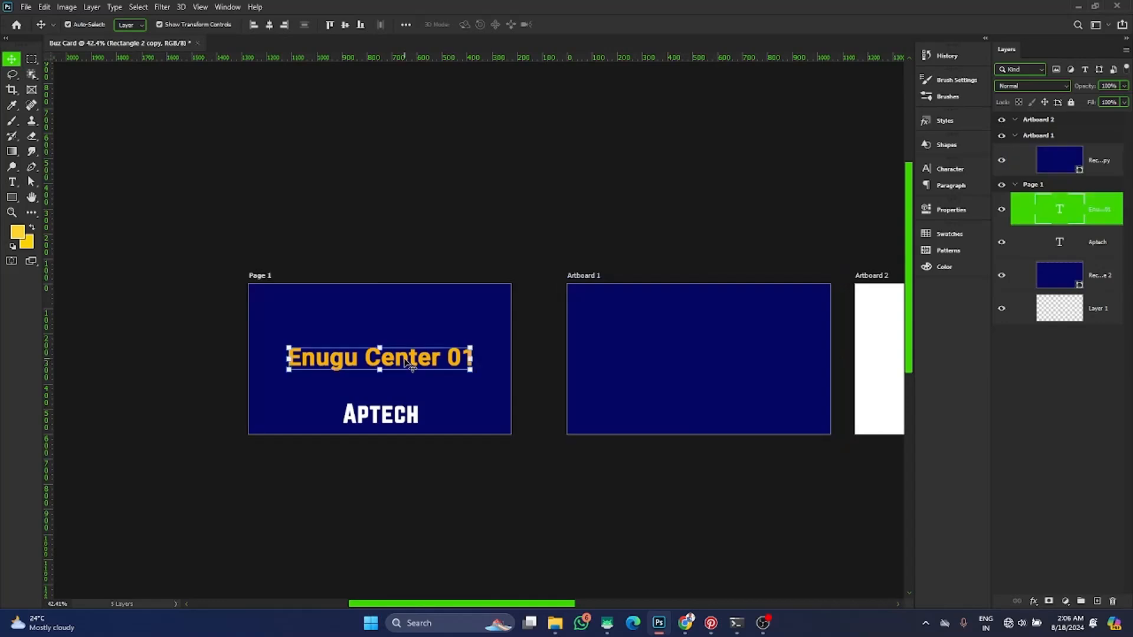
pyautogui.keyDown('shift'); pyautogui.click(388, 415); pyautogui.keyUp('shift')
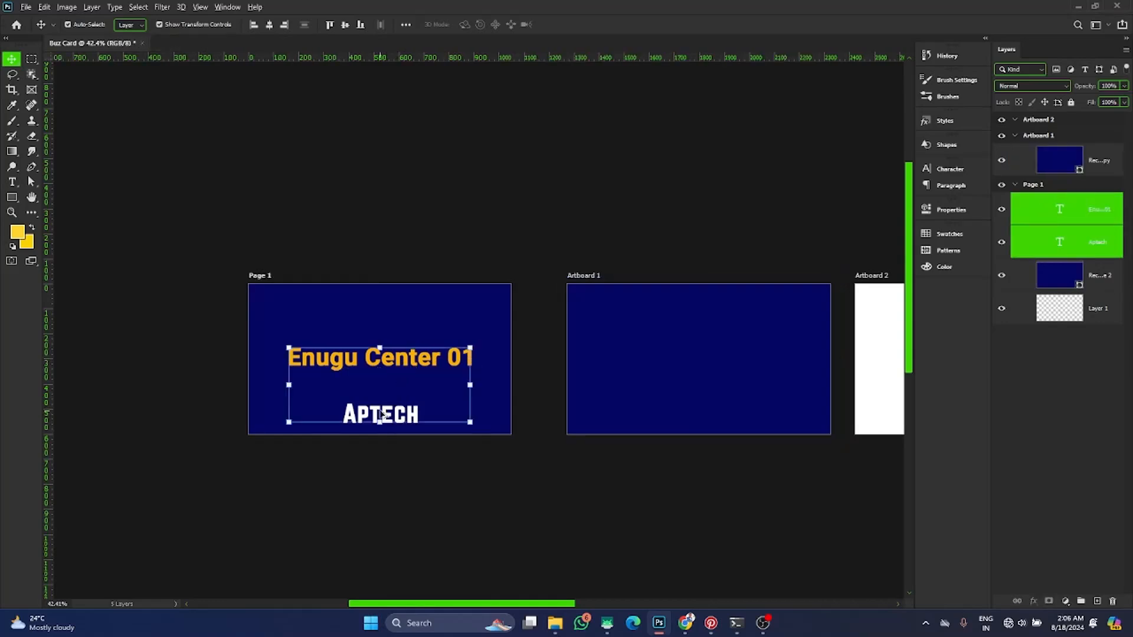
pyautogui.moveTo(381, 415); pyautogui.dragTo(702, 389)
pyautogui.hscroll(2, 693, 430)
pyautogui.click(695, 428)
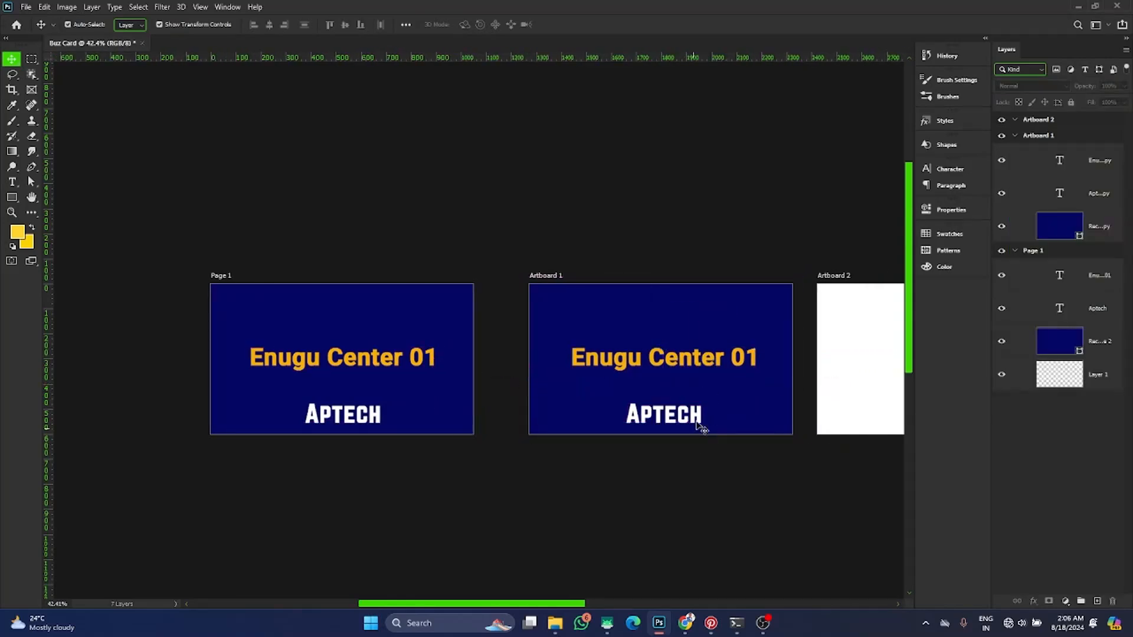
# Step: Change the copied heading on Artboard 1 to Enugu Center 02 and deselect it
pyautogui.click(747, 361)
pyautogui.doubleClick(743, 362)
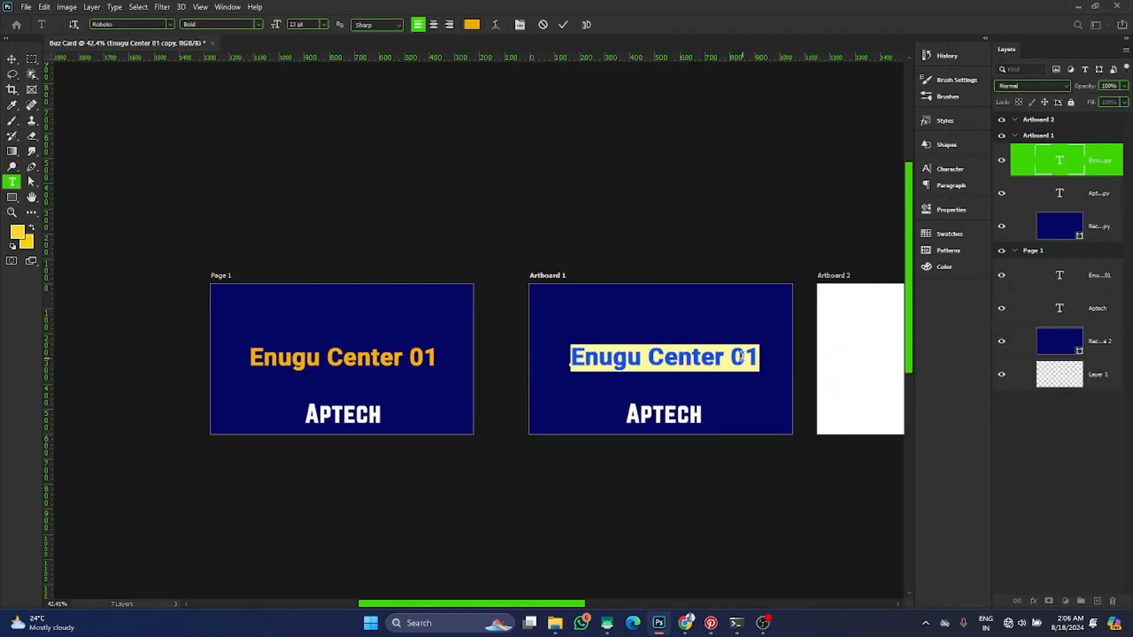
pyautogui.moveTo(733, 357); pyautogui.dragTo(777, 365)
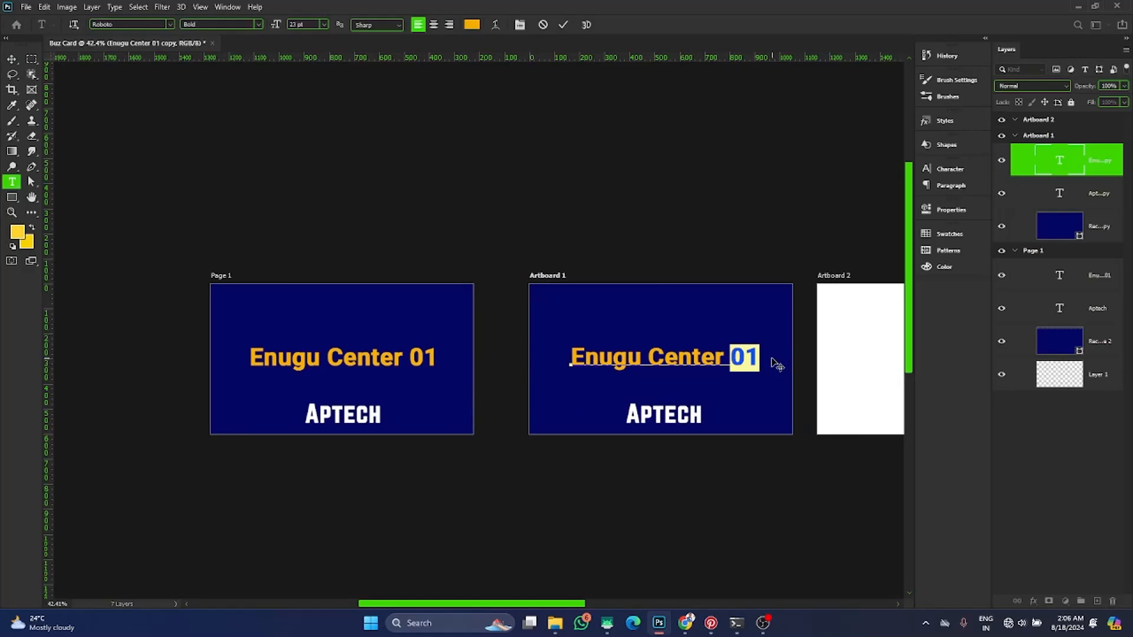
pyautogui.write('02')
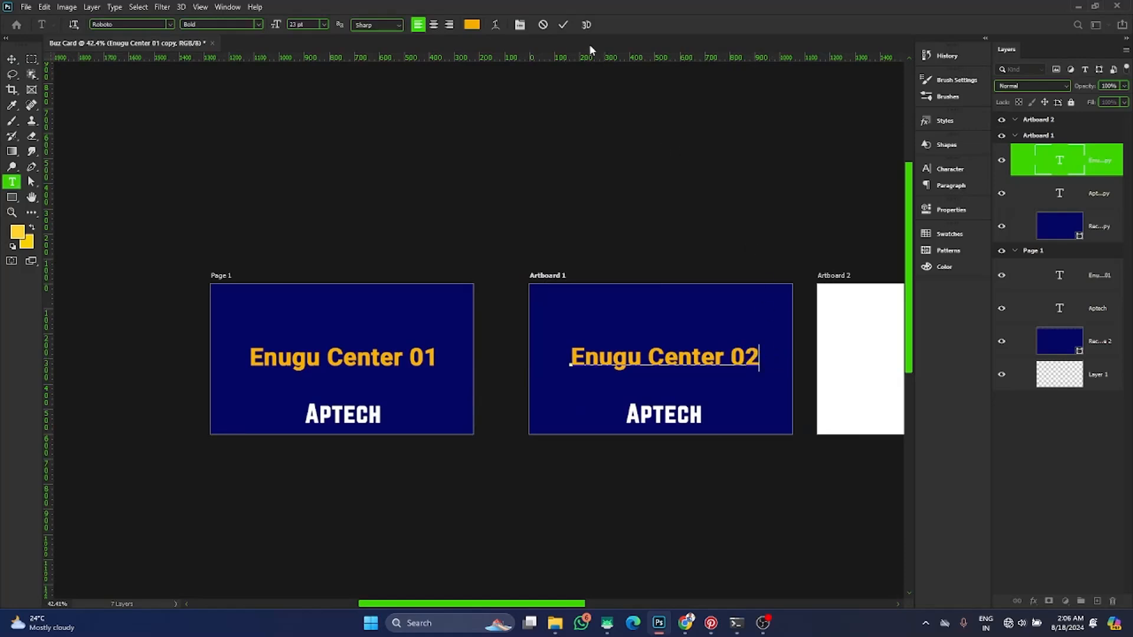
pyautogui.click(563, 24)
pyautogui.press('v')
pyautogui.hscroll(4, 600, 501)
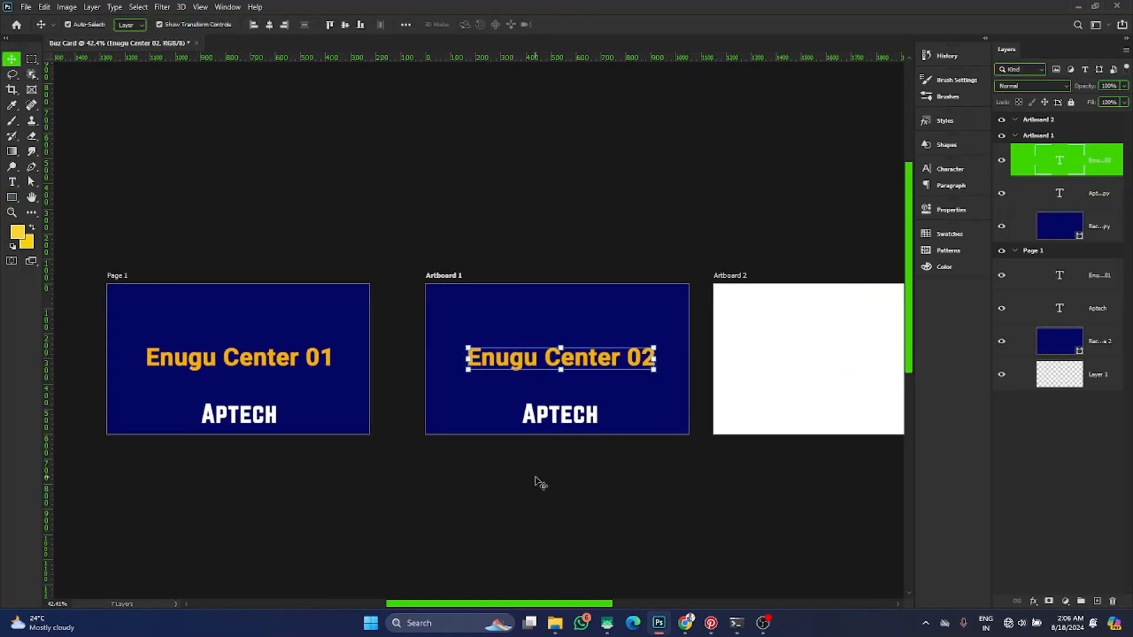
pyautogui.click(587, 484)
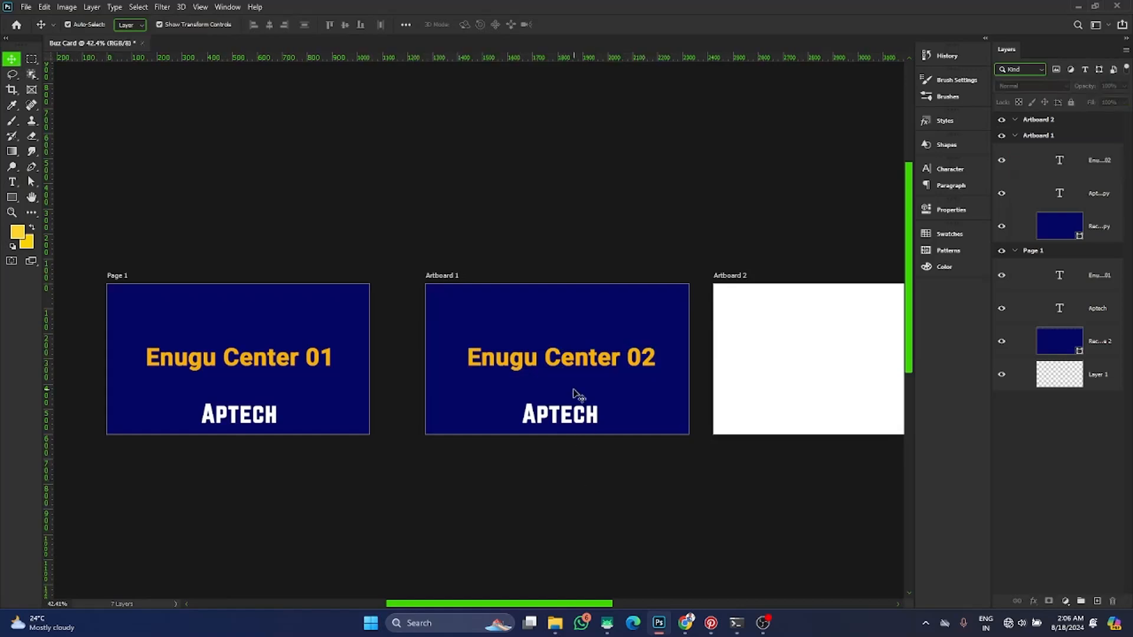
# Step: Delete the empty Artboard 2 from the document
pyautogui.hscroll(1, 602, 508)
pyautogui.rightClick(709, 276)
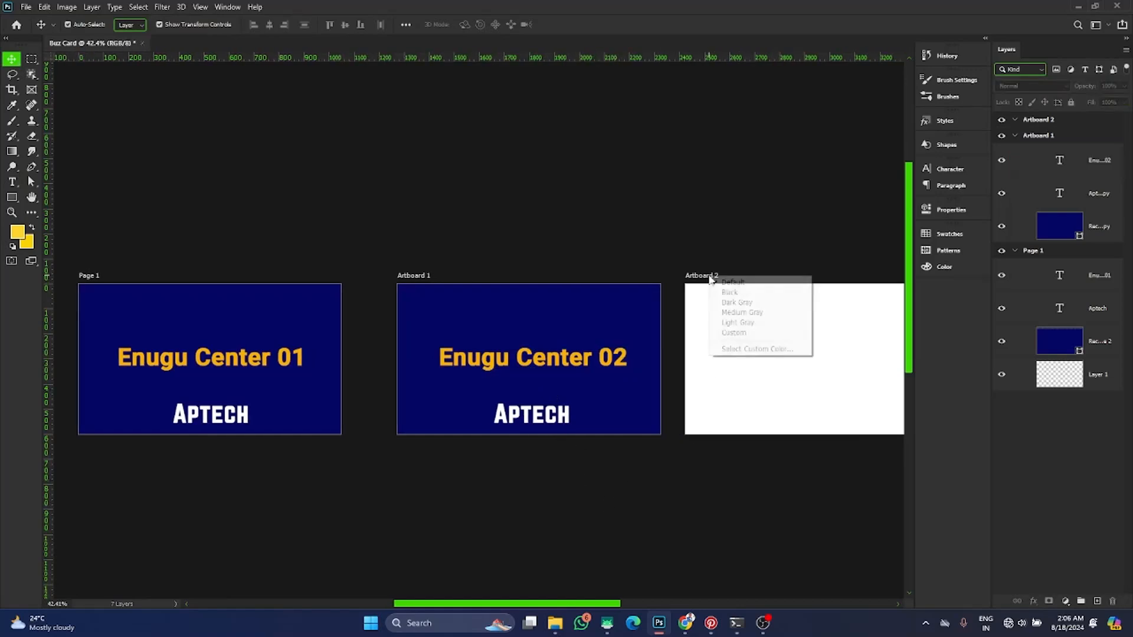
pyautogui.click(704, 275)
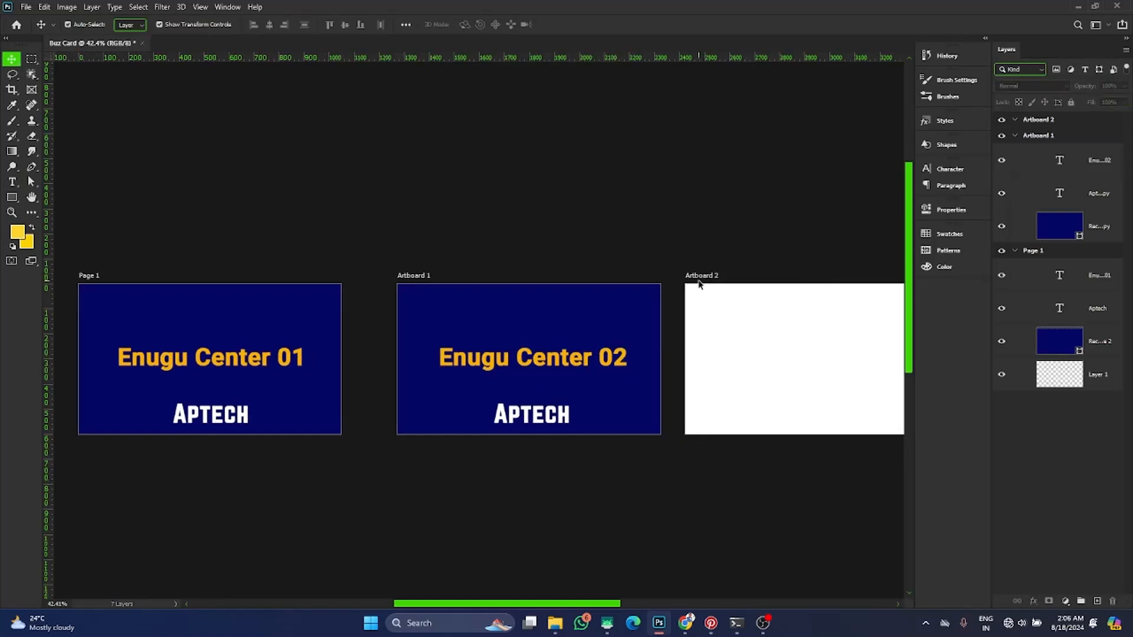
pyautogui.click(1057, 120)
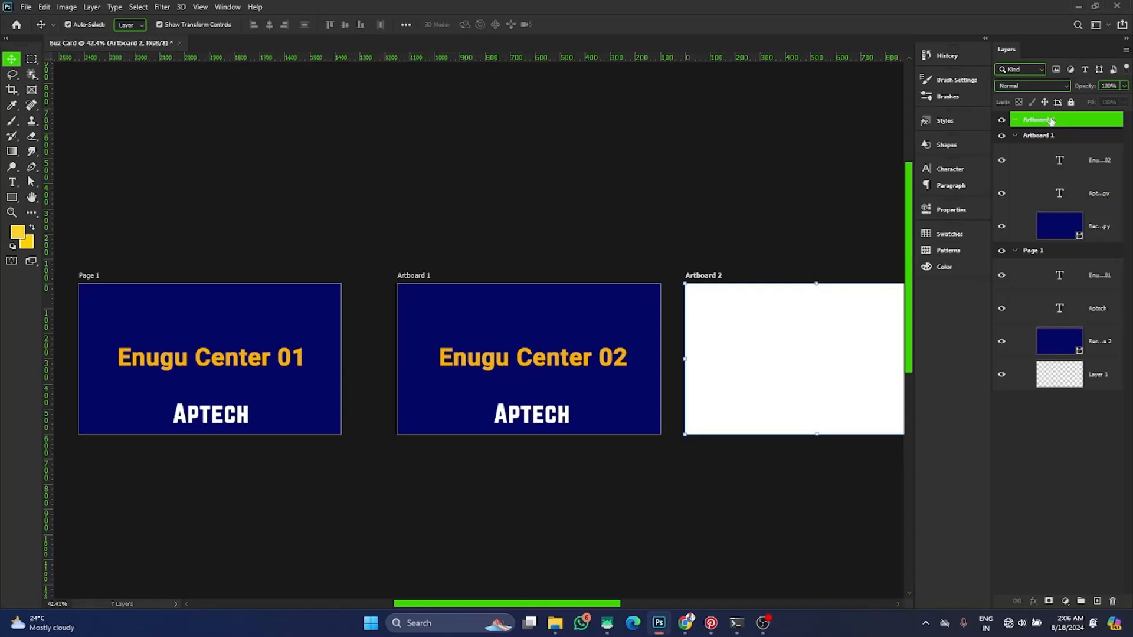
pyautogui.moveTo(1050, 121); pyautogui.dragTo(1113, 601)
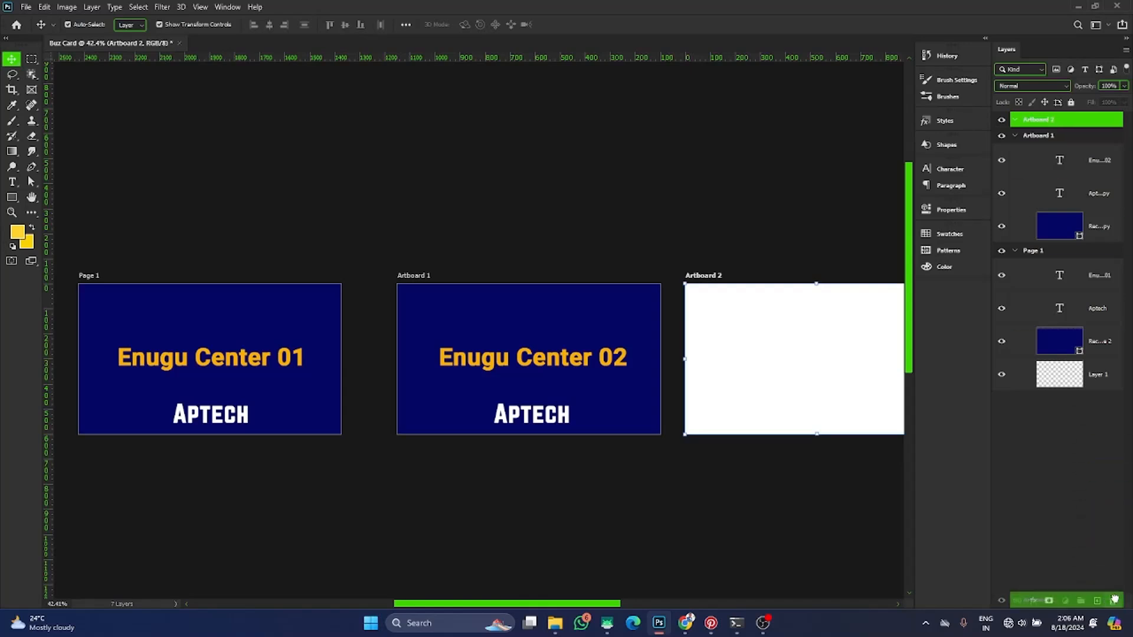
pyautogui.scroll(-3, 524, 405)
pyautogui.hscroll(-4, 526, 443)
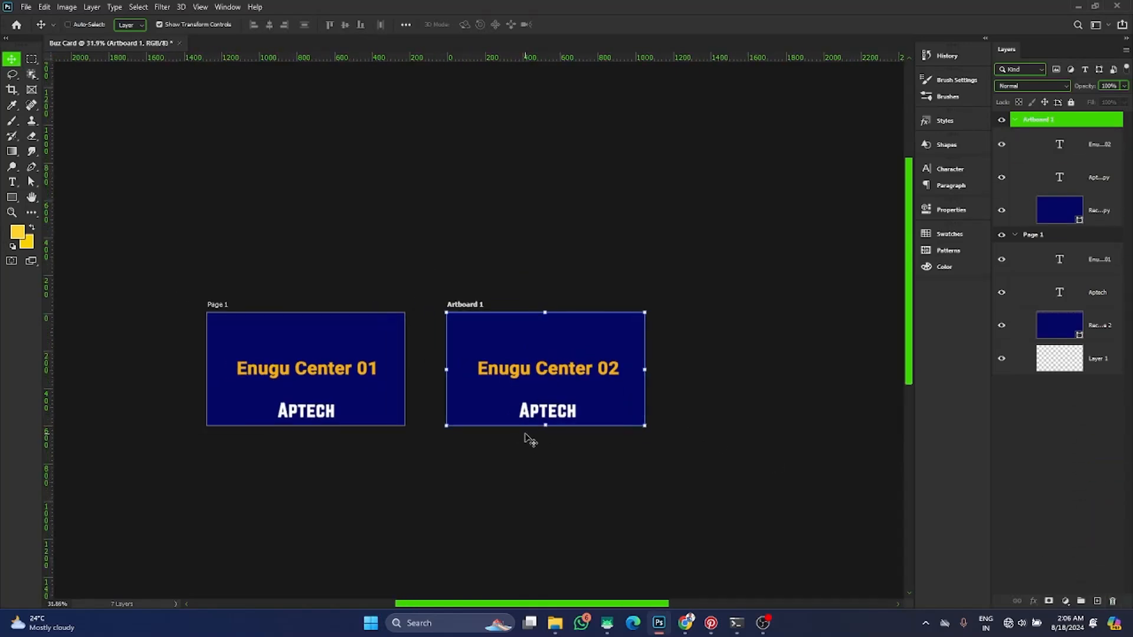
pyautogui.scroll(2, 529, 448)
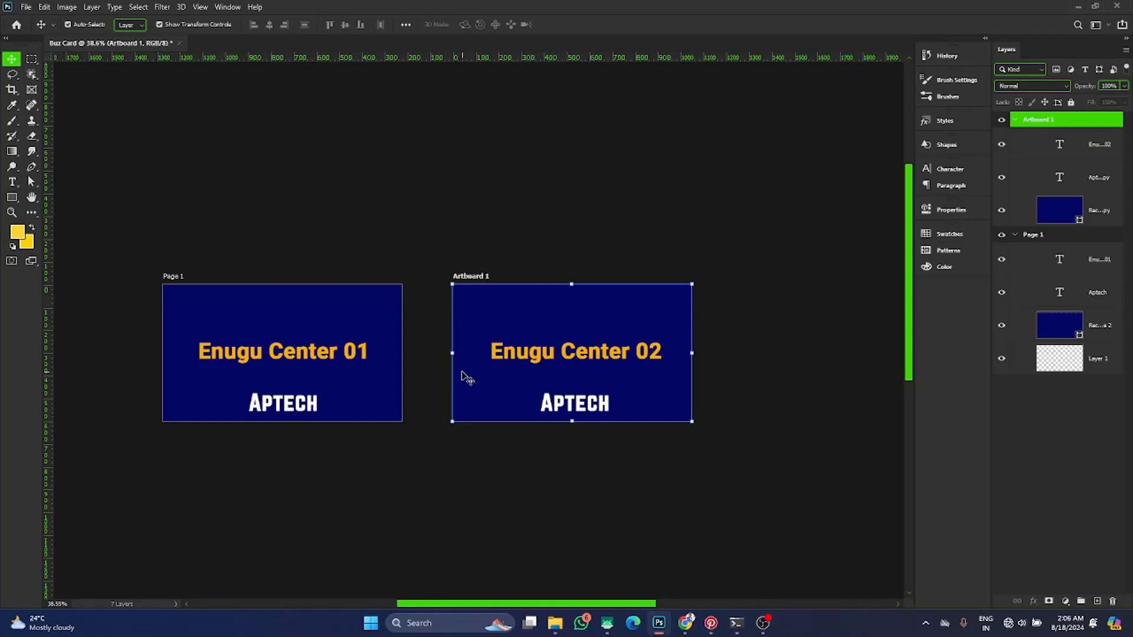
# Step: Collapse the Artboard 1 and Page 1 layer groups, then float the Layers panel beside the artboards and make it taller
pyautogui.click(1015, 120)
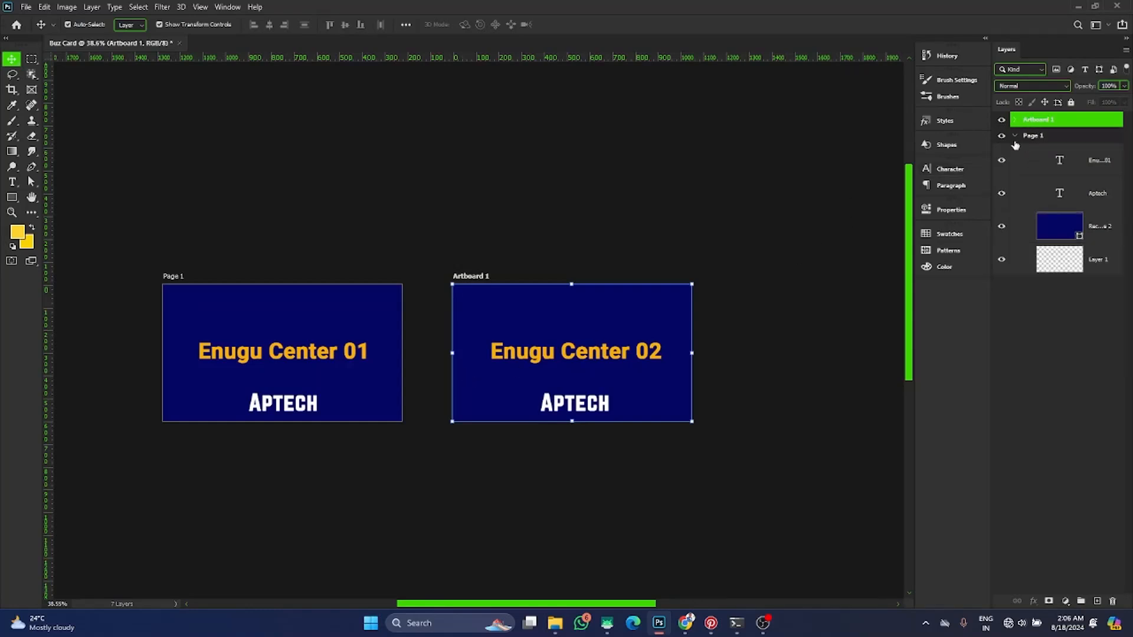
pyautogui.click(1015, 136)
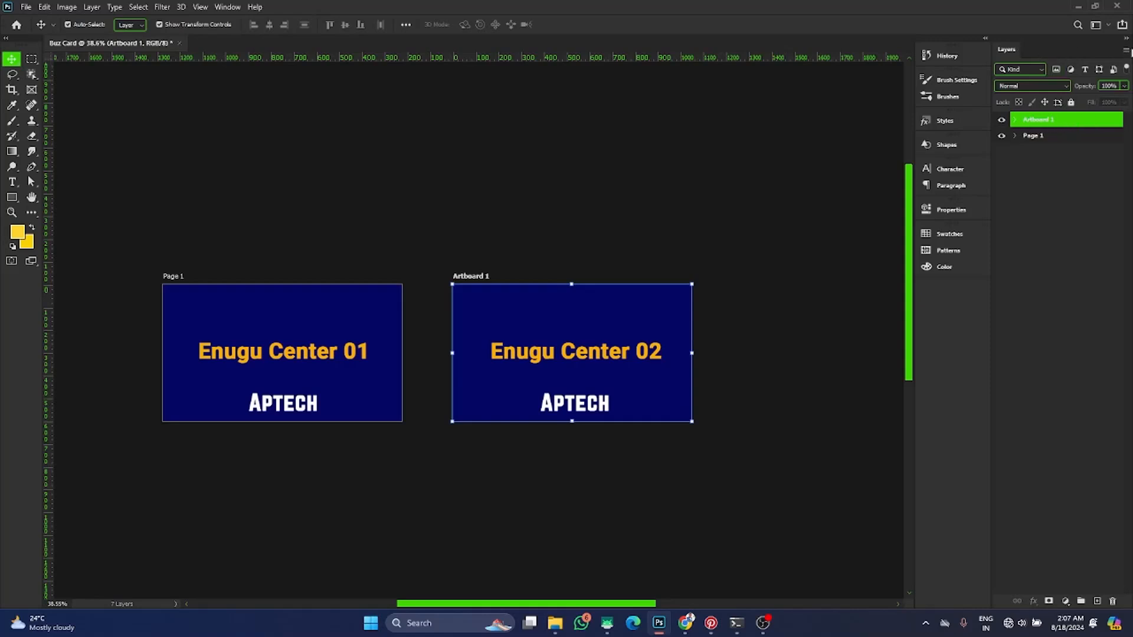
pyautogui.moveTo(1006, 52); pyautogui.dragTo(769, 108)
pyautogui.moveTo(811, 235); pyautogui.dragTo(817, 542)
pyautogui.moveTo(816, 99); pyautogui.dragTo(857, 109)
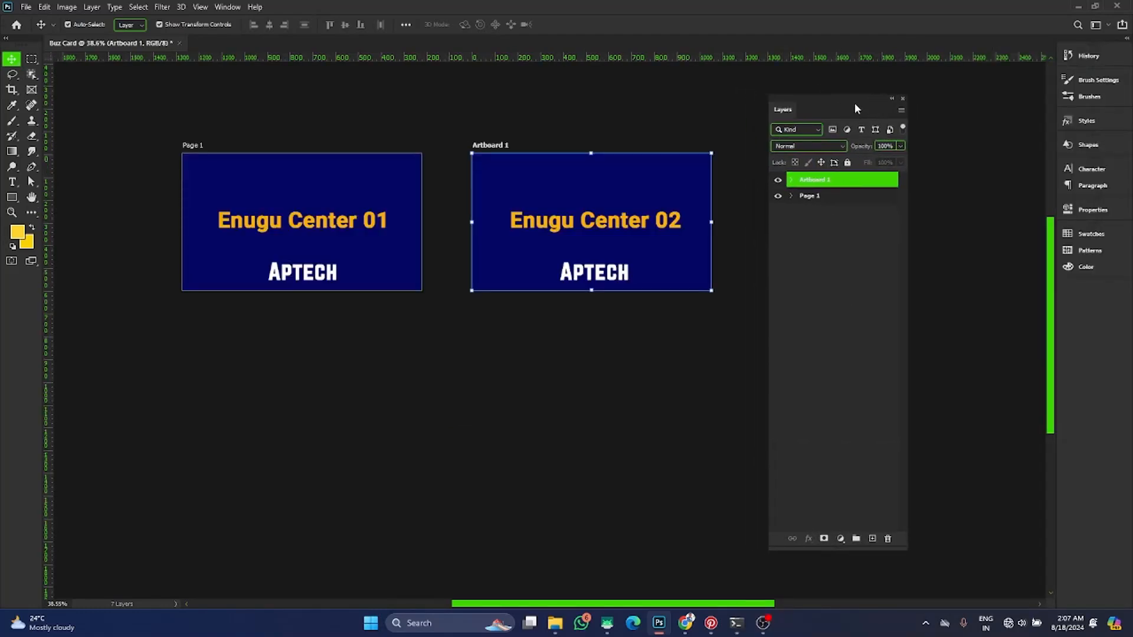
# Step: Duplicate Artboard 1 within the Buz Card document and name the copy 03
pyautogui.click(901, 111)
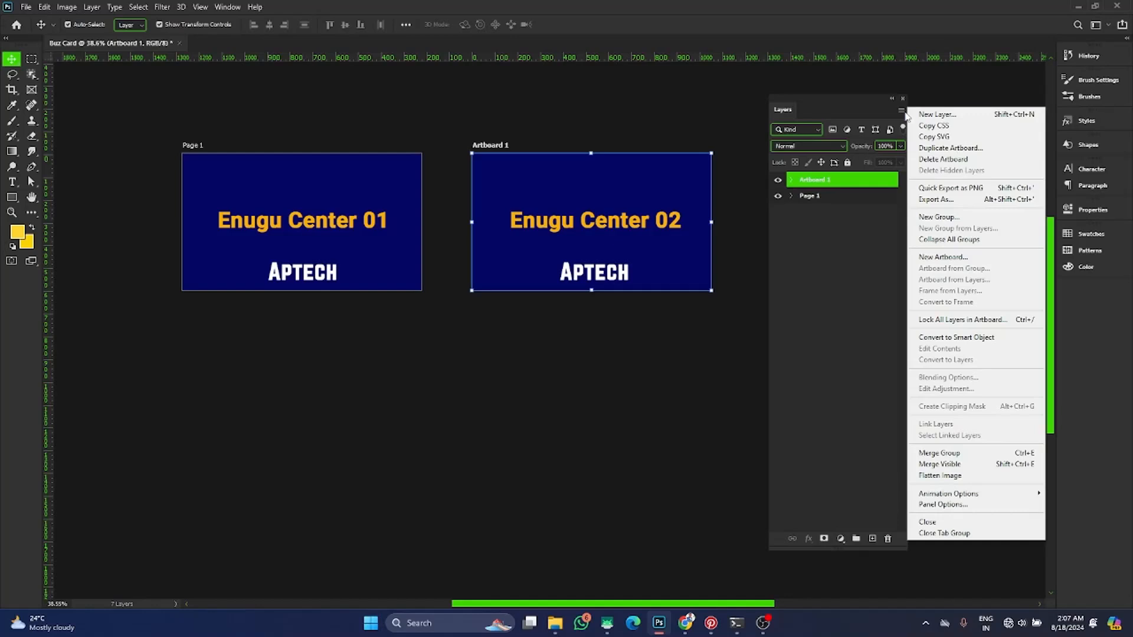
pyautogui.click(950, 149)
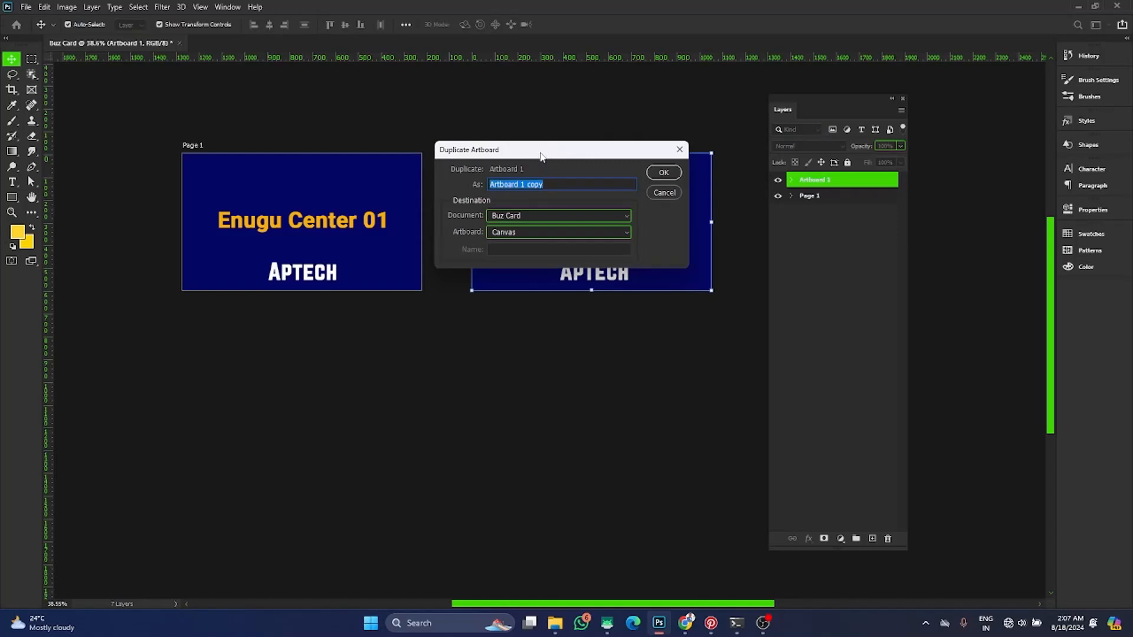
pyautogui.moveTo(541, 155); pyautogui.dragTo(557, 199)
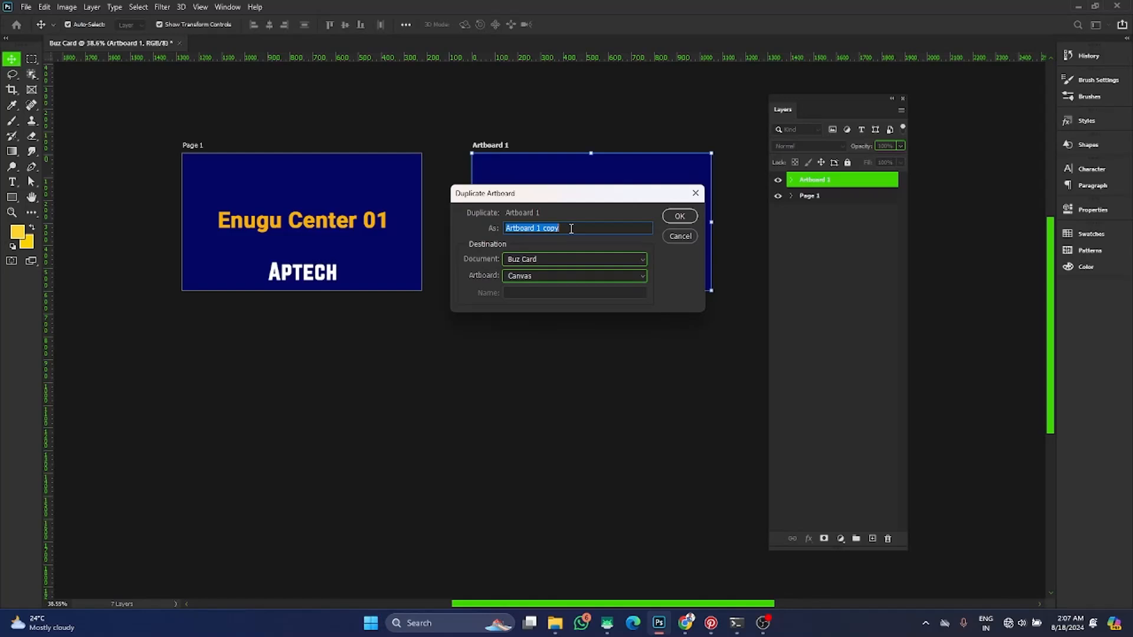
pyautogui.write('03')
pyautogui.click(680, 216)
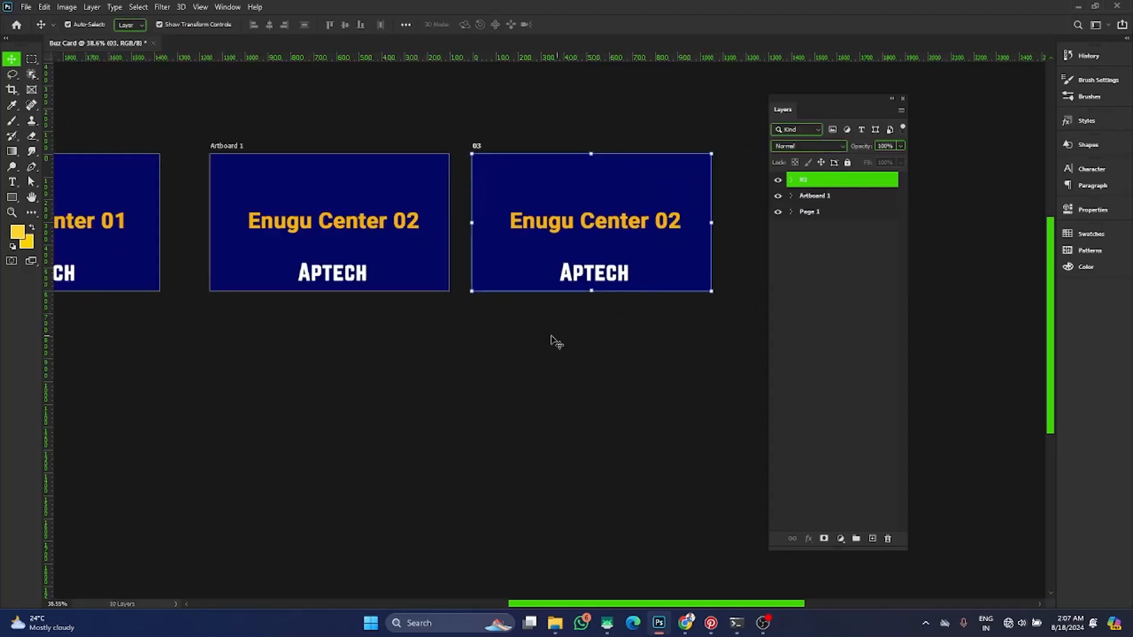
# Step: Change the heading on artboard 03 to Enugu Center 03
pyautogui.scroll(1, 727, 294)
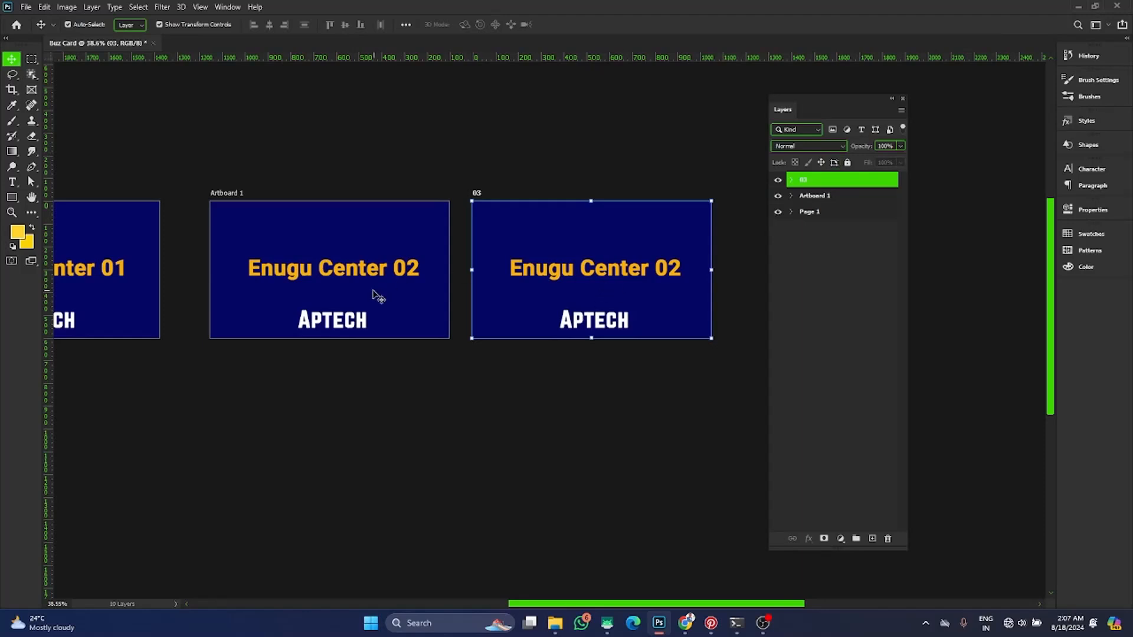
pyautogui.moveTo(377, 292); pyautogui.dragTo(404, 302)
pyautogui.doubleClick(680, 279)
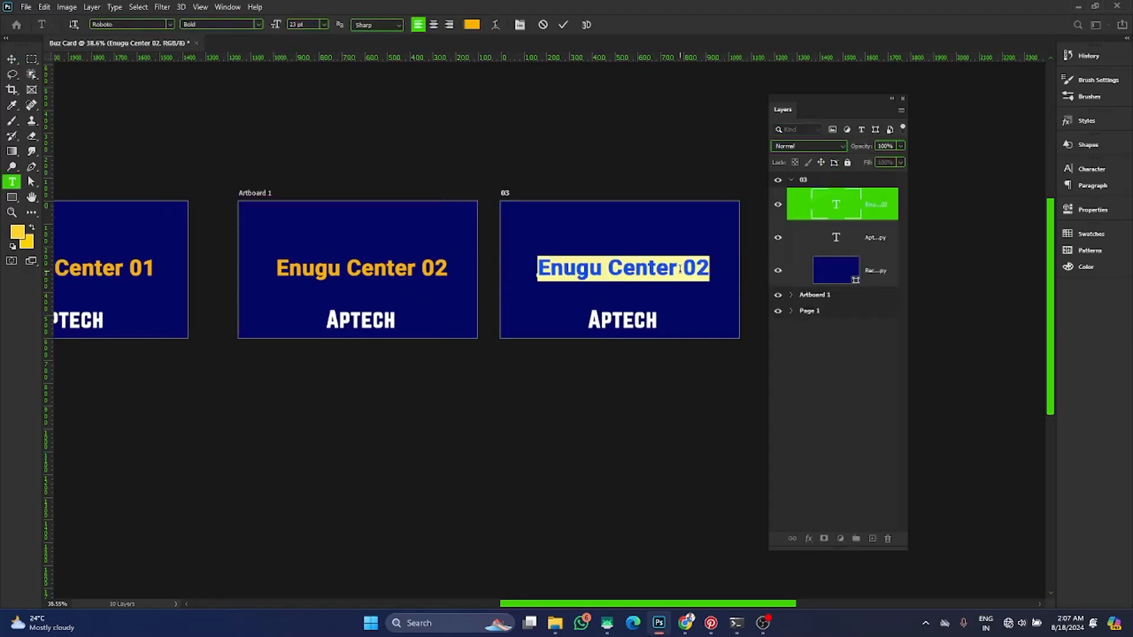
pyautogui.moveTo(682, 269); pyautogui.dragTo(713, 268)
pyautogui.write('03')
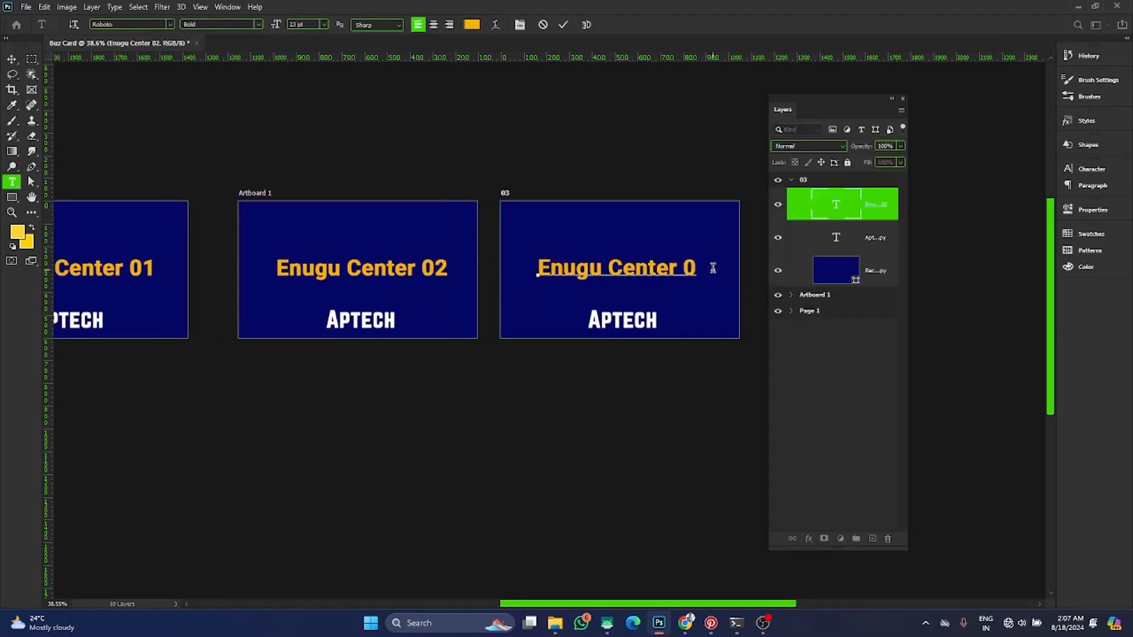
pyautogui.click(564, 25)
pyautogui.scroll(-3, 553, 423)
pyautogui.moveTo(518, 451); pyautogui.dragTo(536, 461)
pyautogui.hscroll(-3, 536, 462)
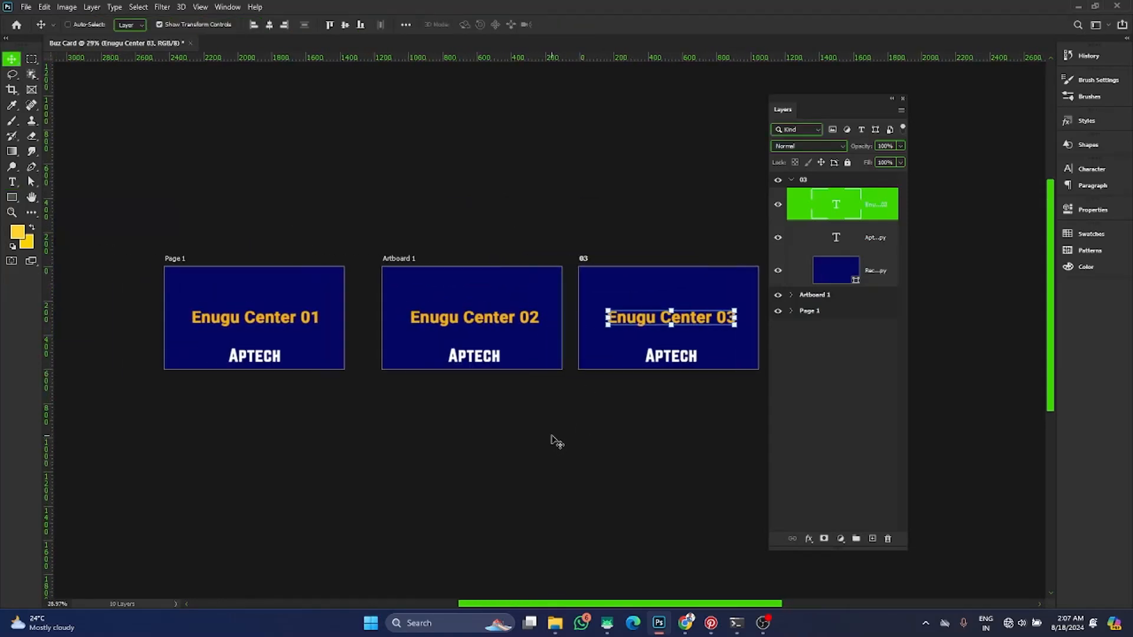
# Step: Dock the Layers panel back in place and rename Page 1 as 01 and Artboard 1 as 02
pyautogui.moveTo(866, 108); pyautogui.dragTo(978, 124)
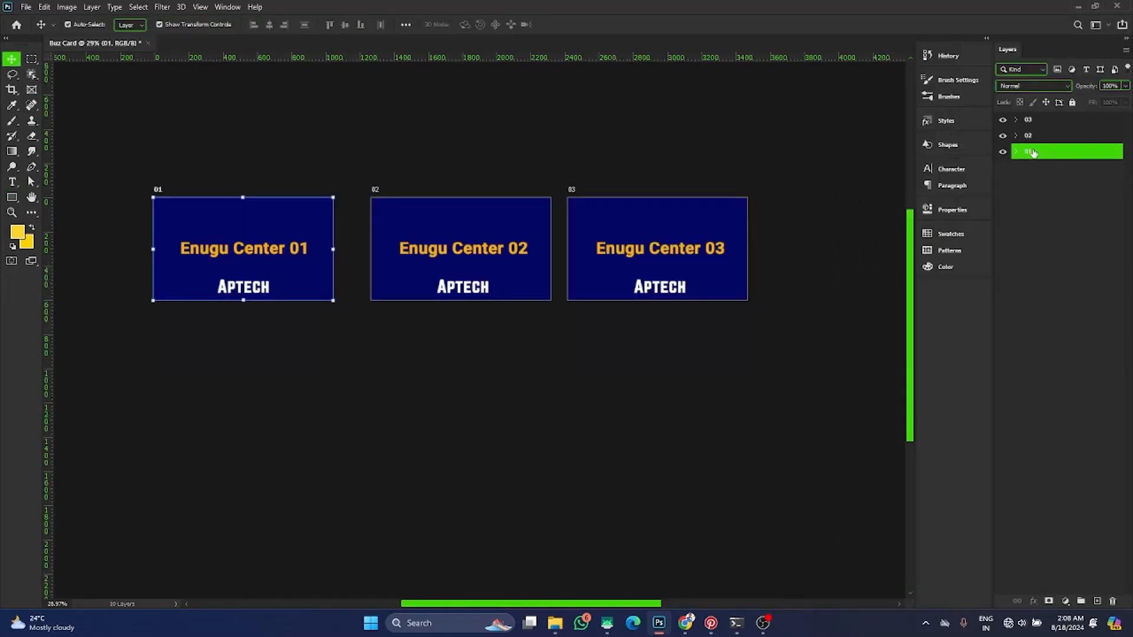
# Step: Bring all three artboards into view and start an Artboards to Files export
pyautogui.hscroll(-2, 486, 514)
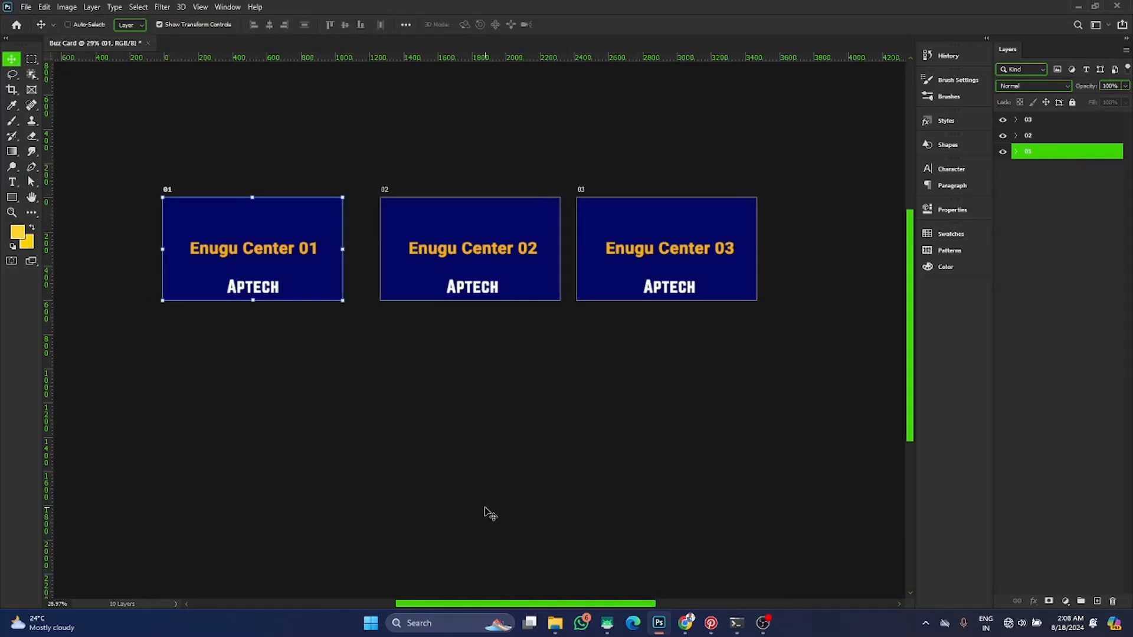
pyautogui.scroll(2, 484, 507)
pyautogui.scroll(1, 412, 454)
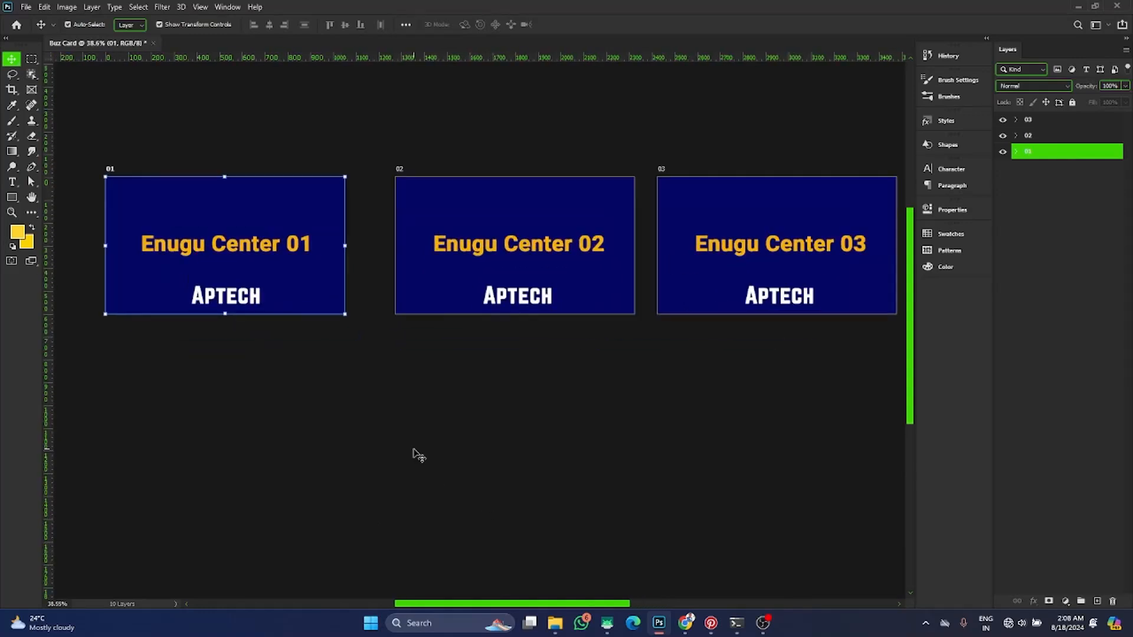
pyautogui.scroll(1, 415, 456)
pyautogui.hscroll(1, 417, 455)
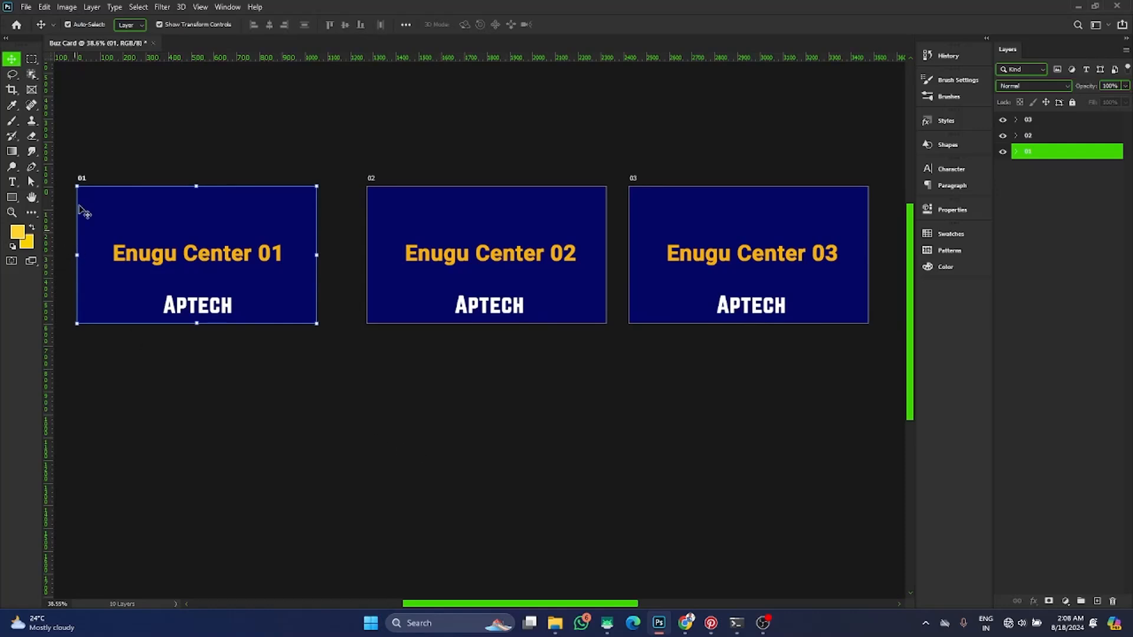
pyautogui.click(27, 7)
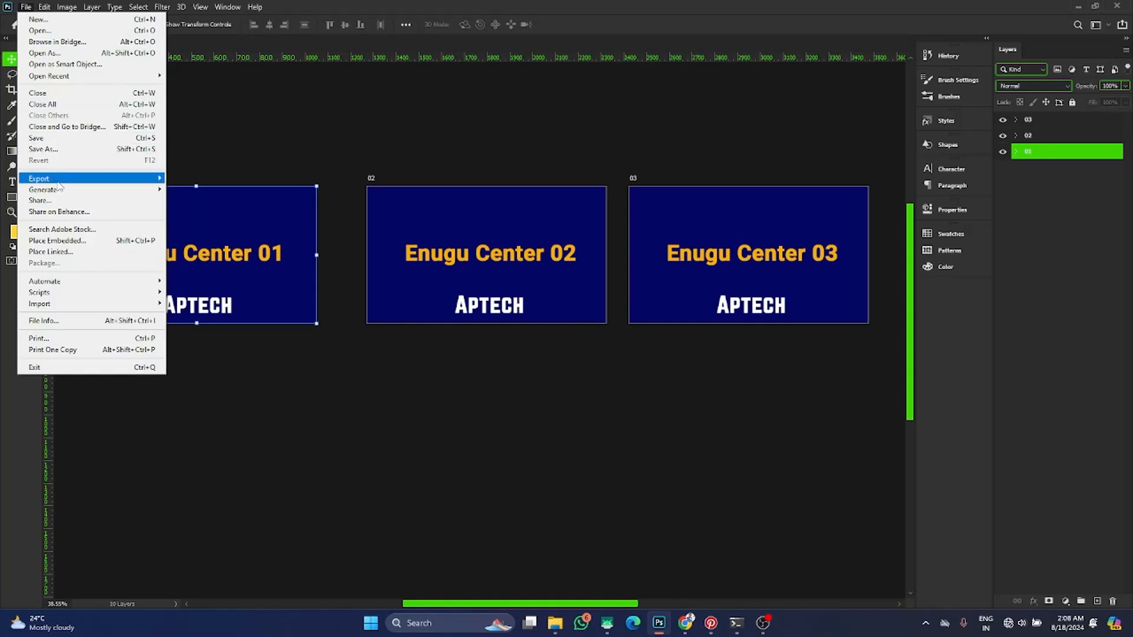
pyautogui.moveTo(56, 178)
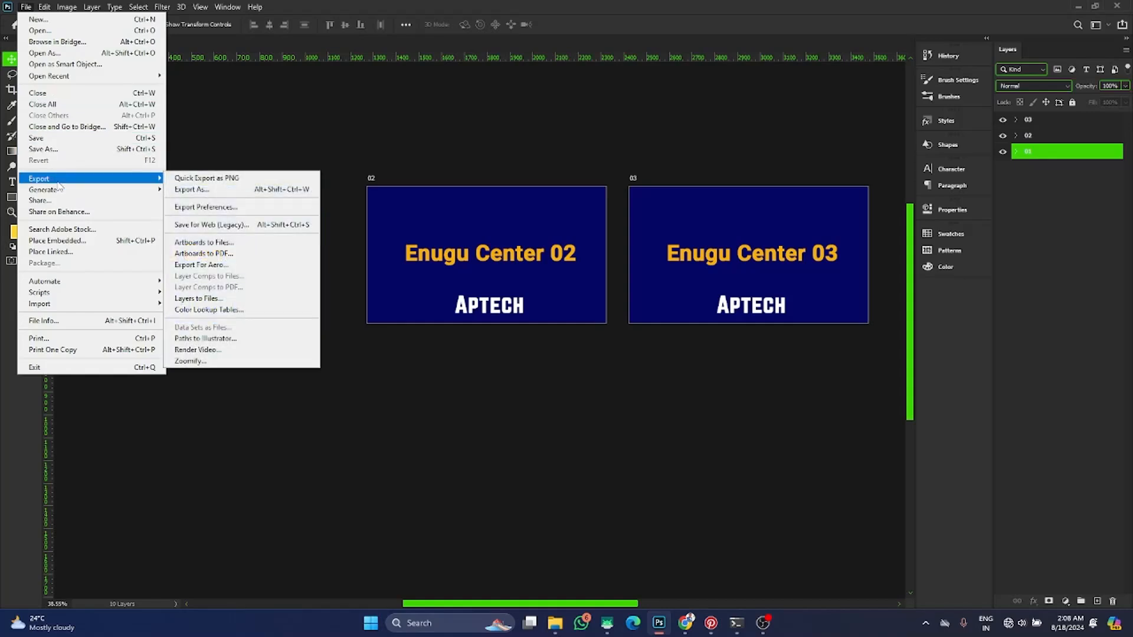
pyautogui.click(211, 246)
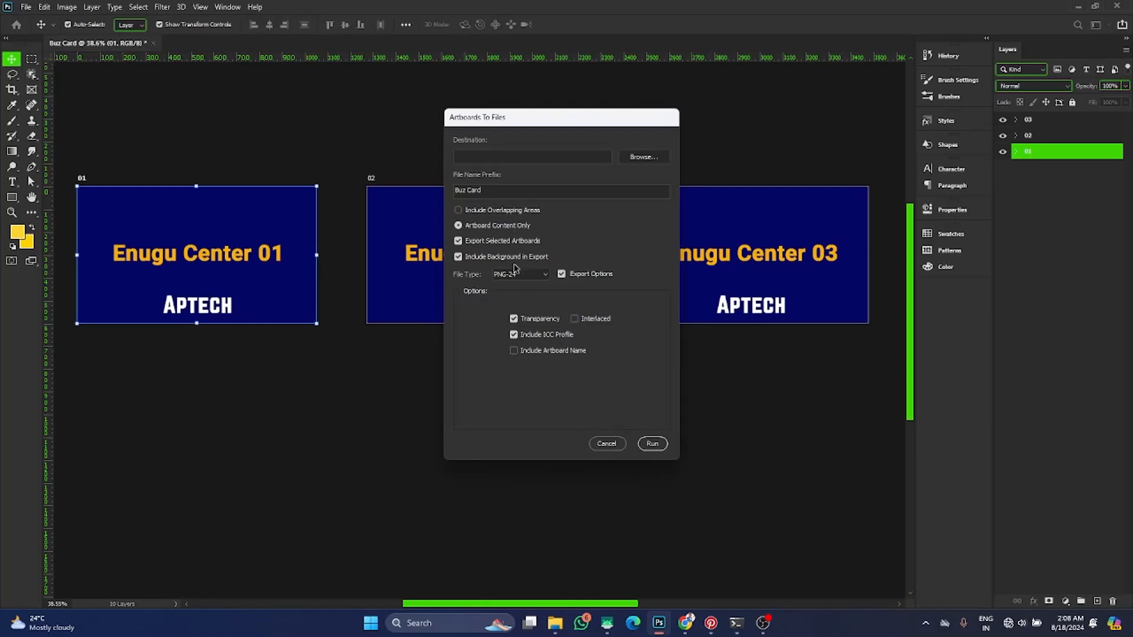
# Step: Create a folder named ARtboard in Downloads and set it as the export destination
pyautogui.click(642, 158)
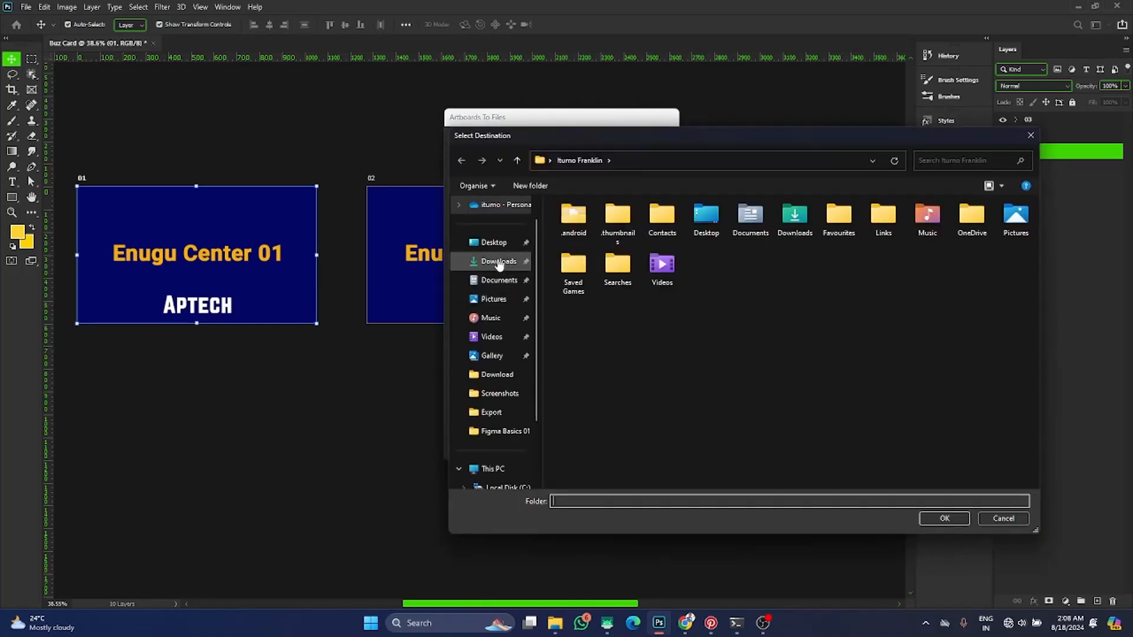
pyautogui.click(499, 263)
pyautogui.scroll(-1, 611, 370)
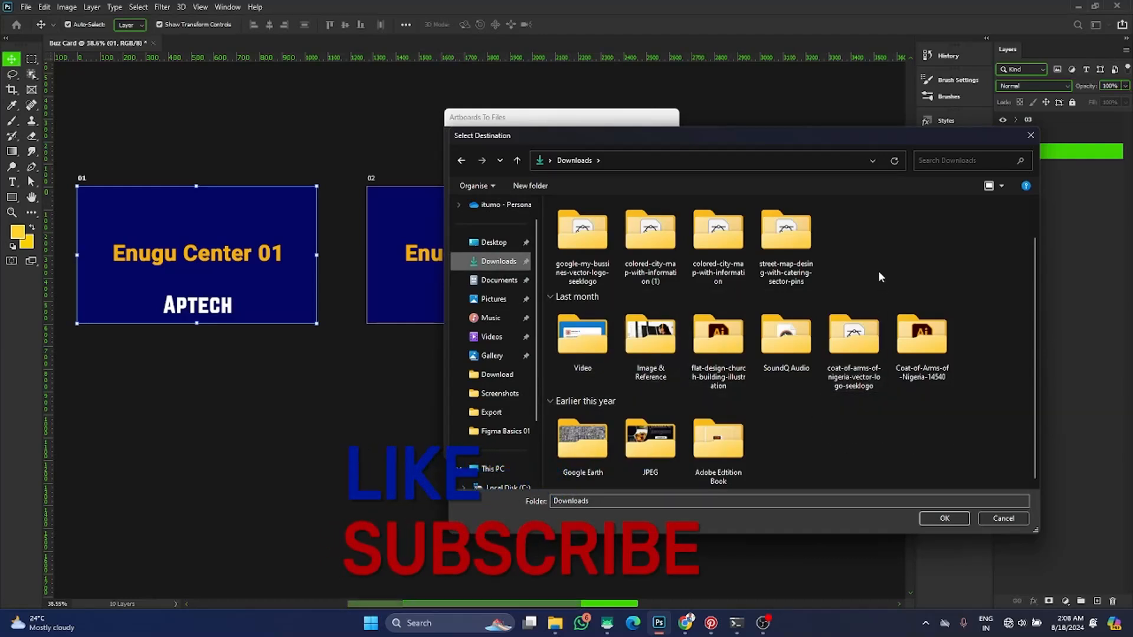
pyautogui.scroll(1, 878, 272)
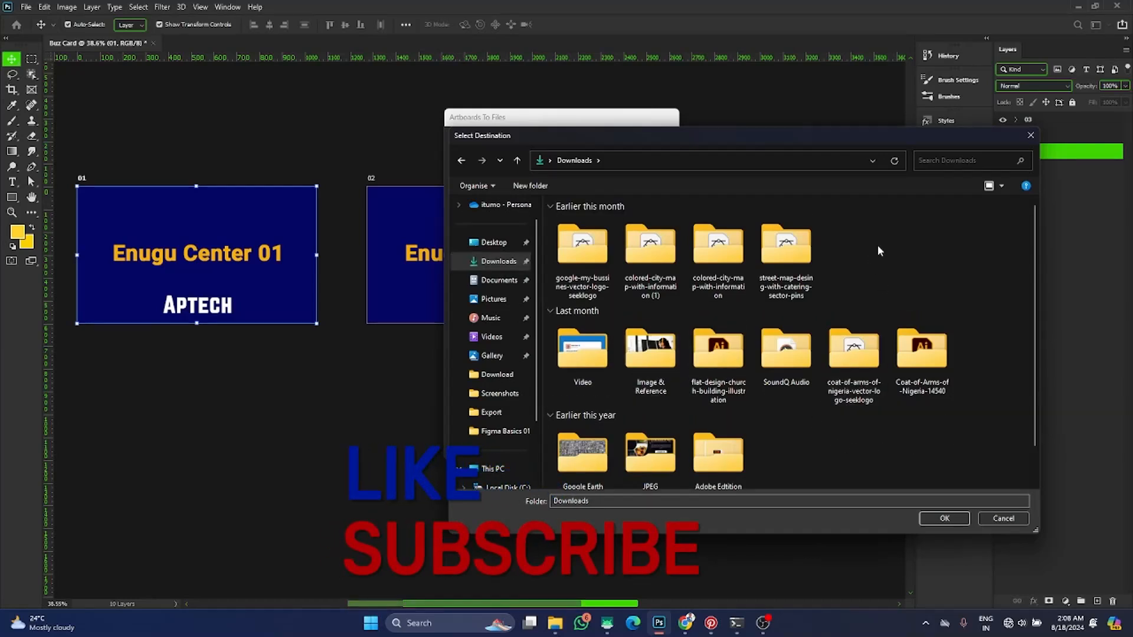
pyautogui.rightClick(877, 252)
pyautogui.moveTo(915, 353)
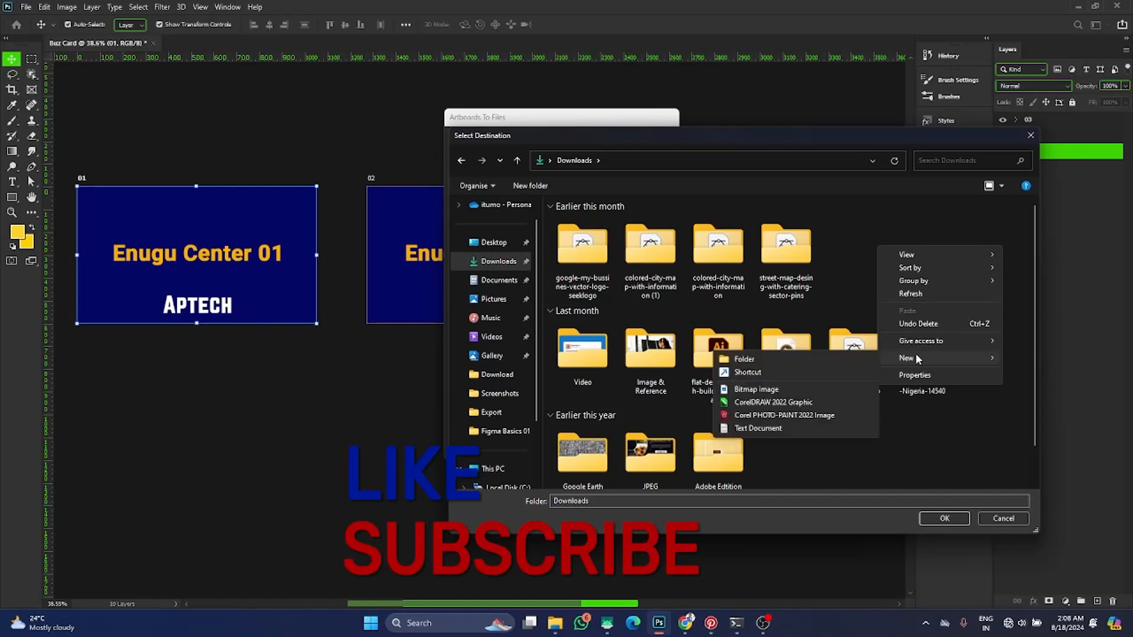
pyautogui.click(802, 356)
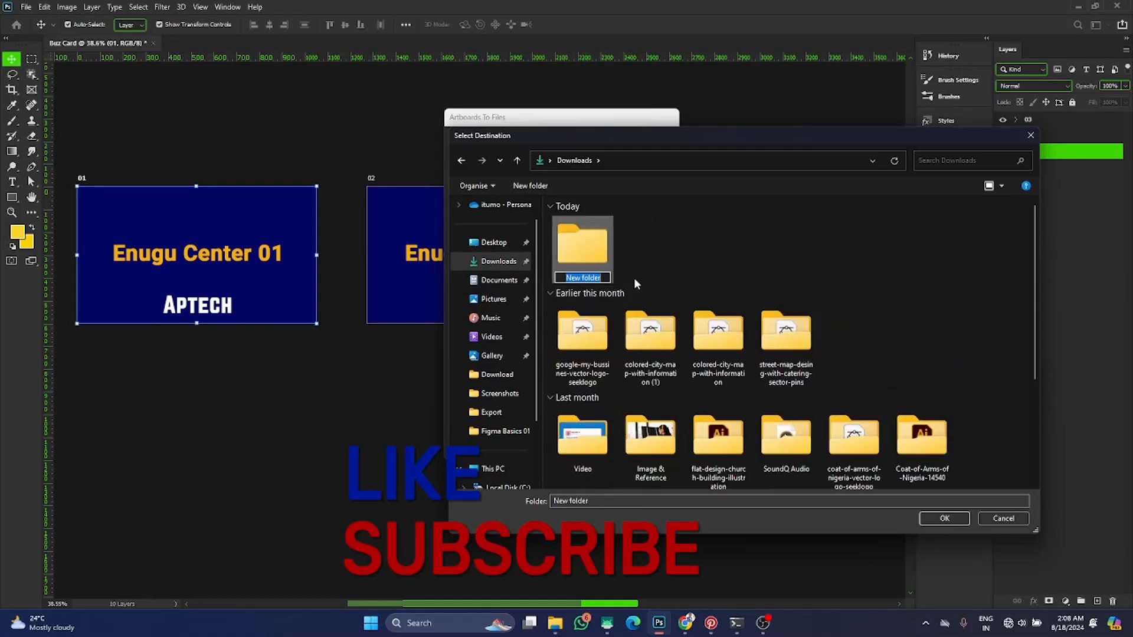
pyautogui.write('ARtboard')
pyautogui.press('Return')
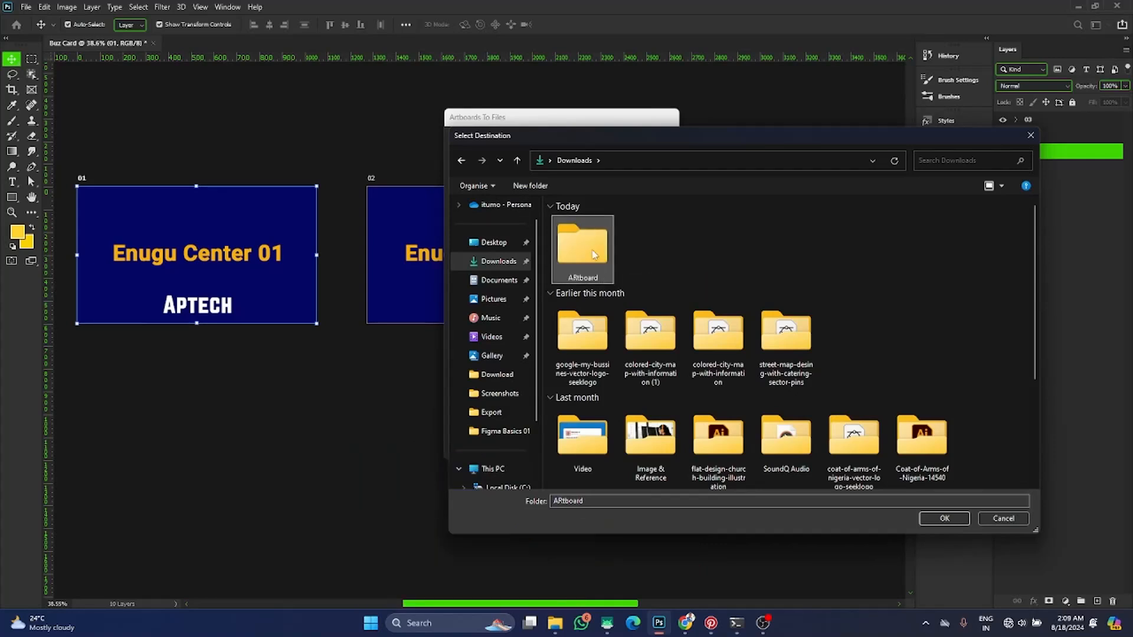
pyautogui.click(944, 519)
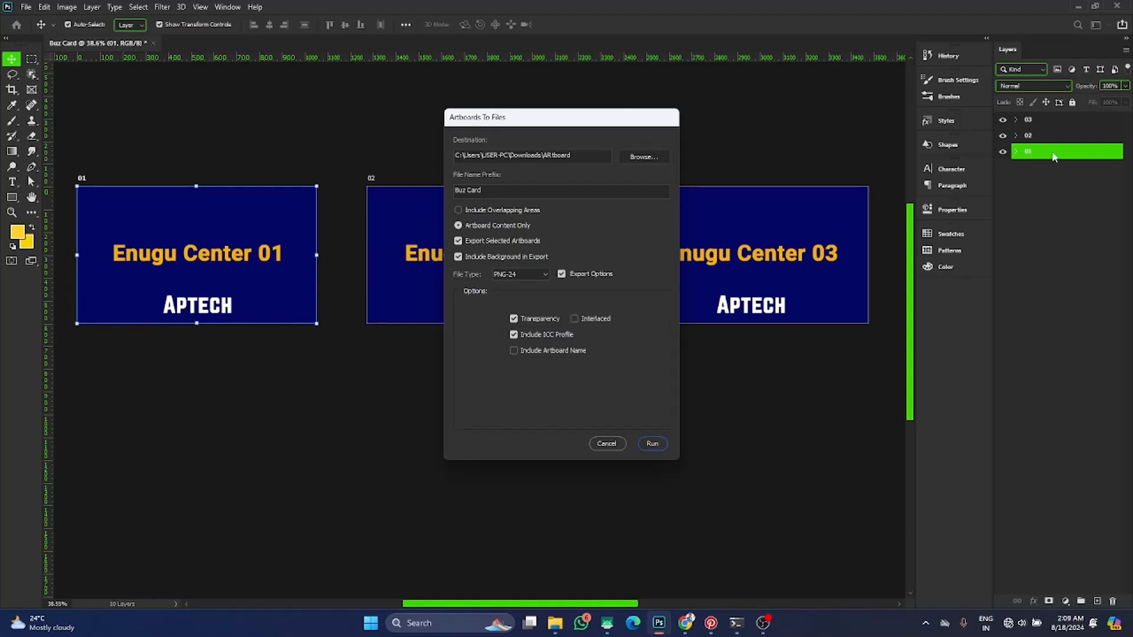
# Step: Turn off Export Selected Artboards, keep the PNG-24 file type, and export all artboards with the Buz Card prefix
pyautogui.click(503, 242)
pyautogui.click(527, 278)
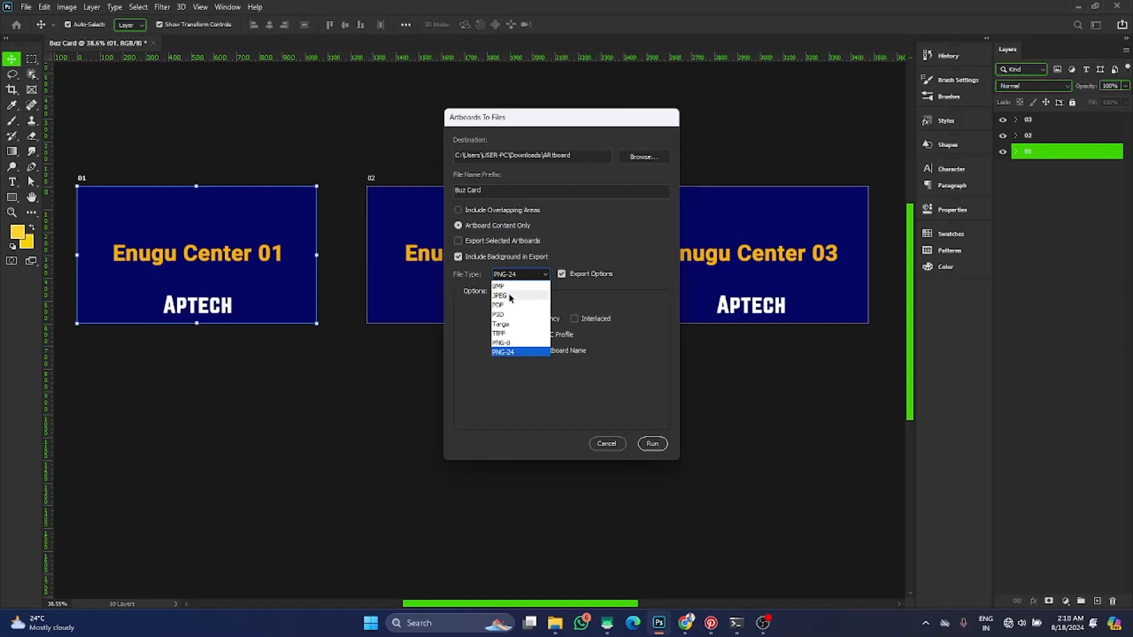
pyautogui.click(512, 352)
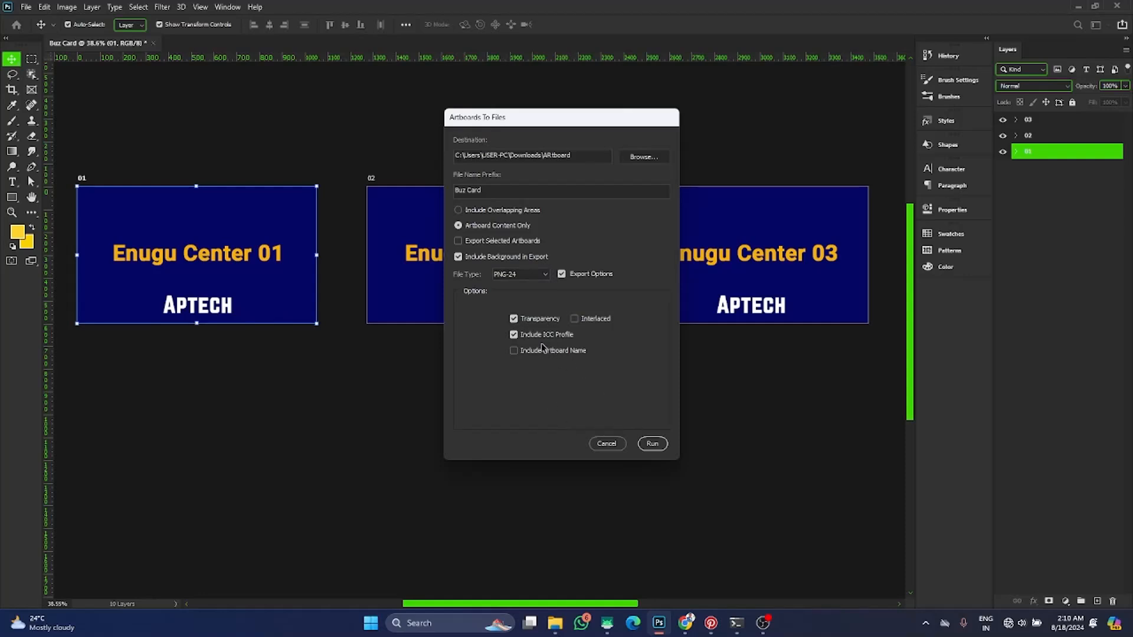
pyautogui.click(653, 445)
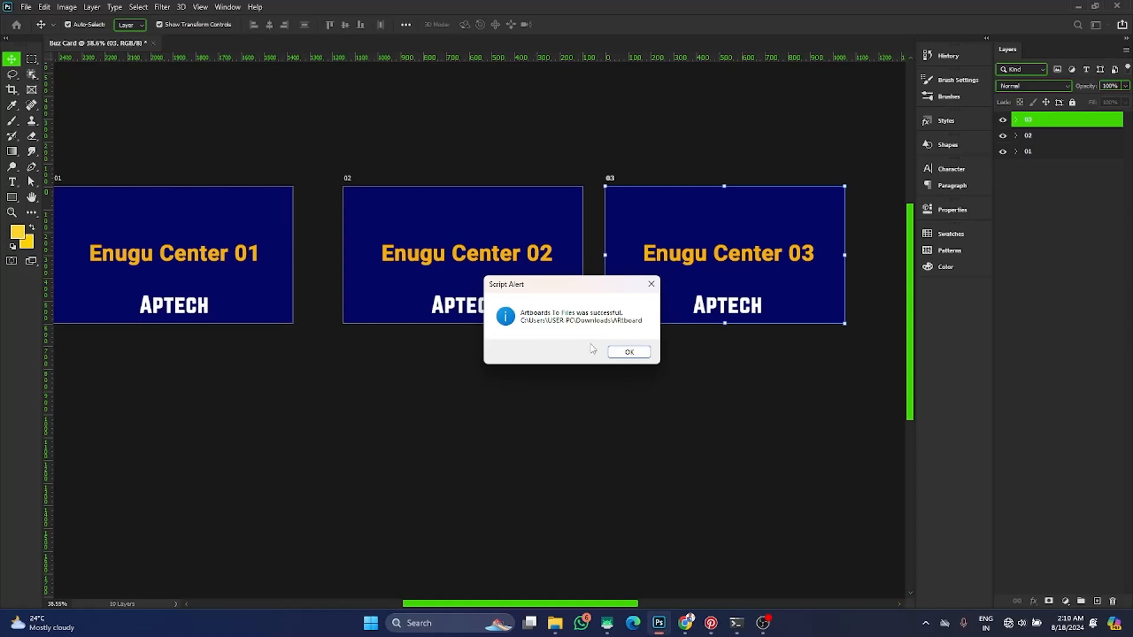
pyautogui.click(629, 355)
# Step: Switch to File Explorer, open the ARtboard folder in Downloads and show its files as large thumbnails
pyautogui.click(554, 623)
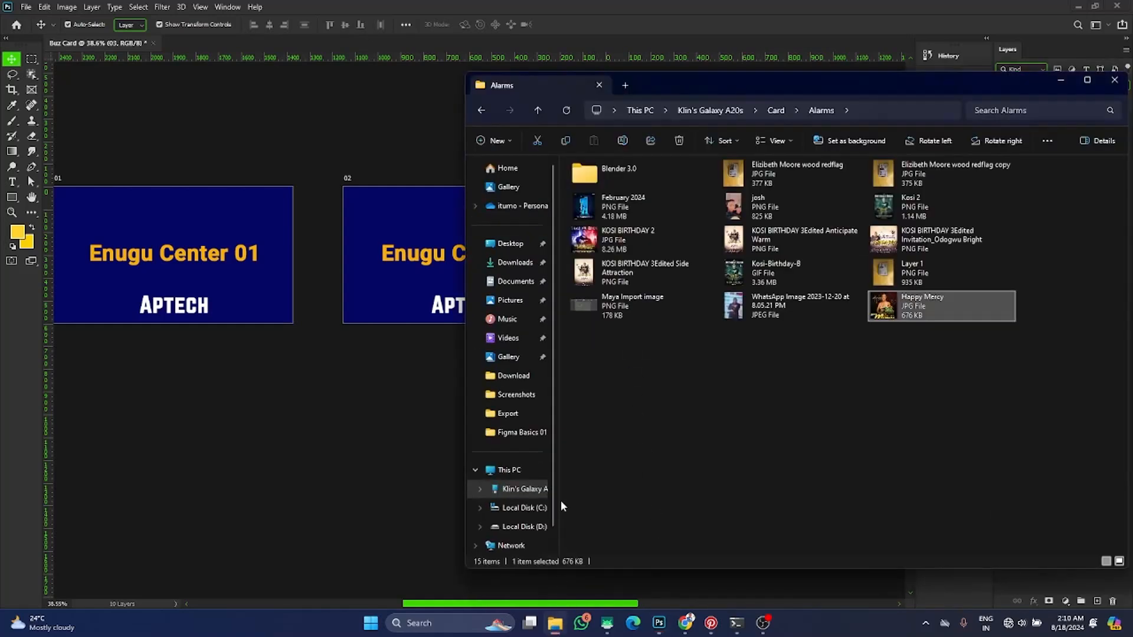
pyautogui.click(522, 268)
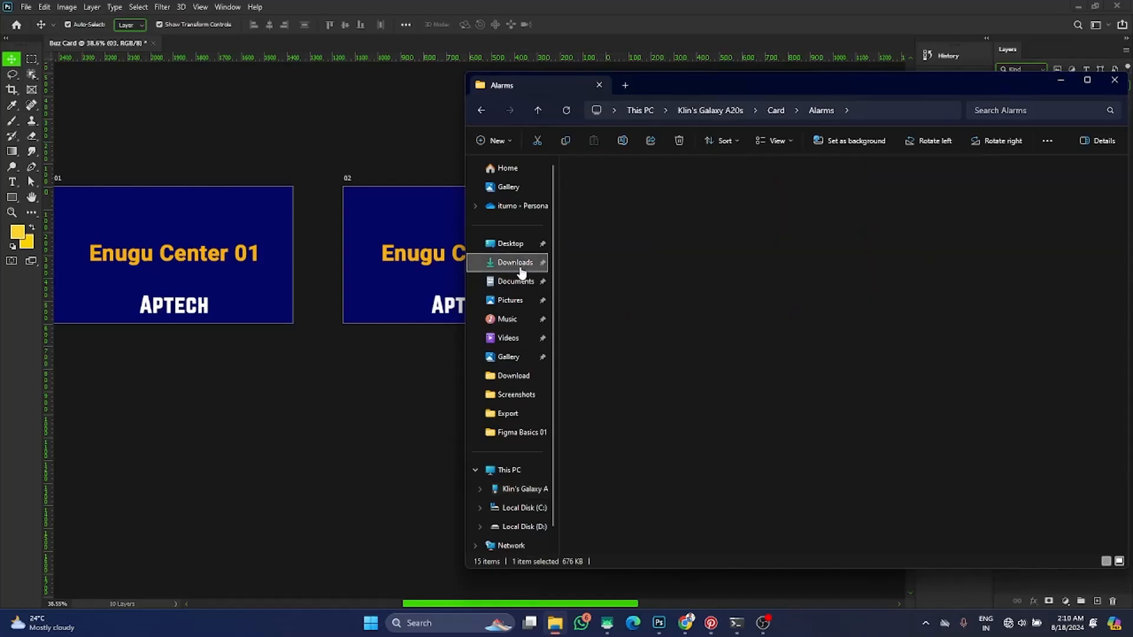
pyautogui.doubleClick(825, 216)
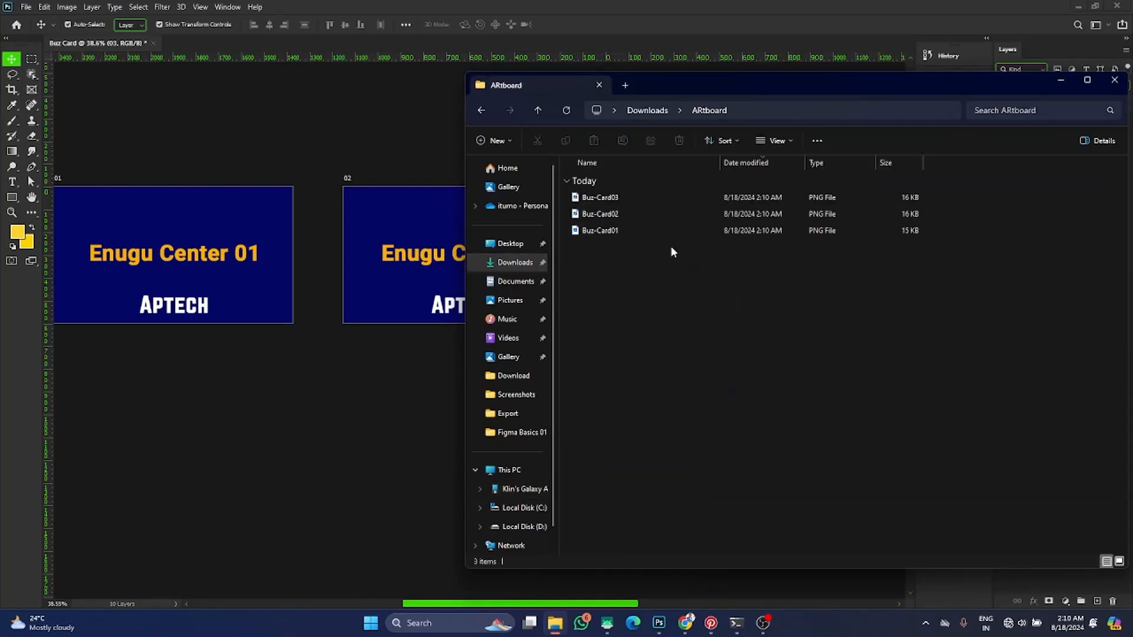
pyautogui.click(1120, 563)
# Step: Look through the exported Buz-Card images in the photo viewer, then close the viewer and the folder window
pyautogui.doubleClick(603, 228)
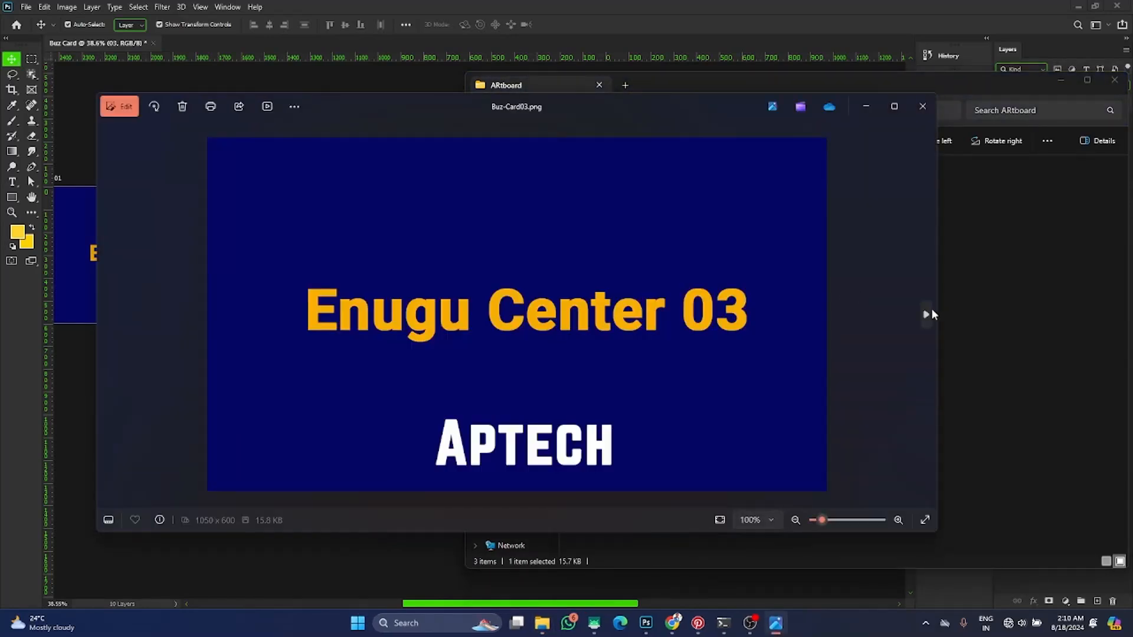
pyautogui.click(928, 313)
pyautogui.click(929, 313)
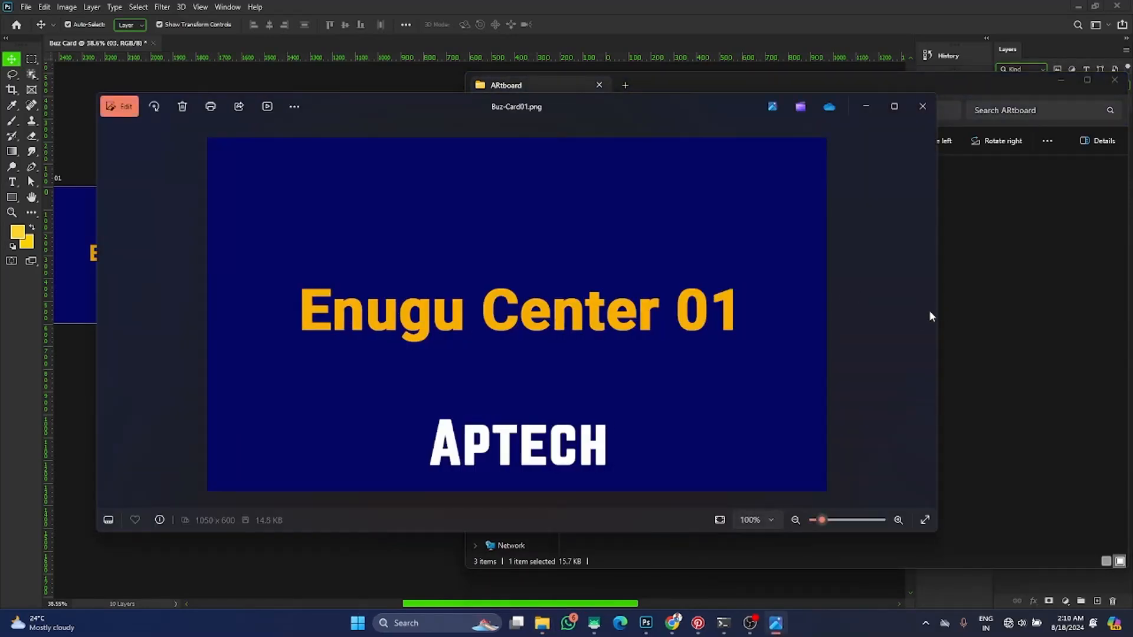
pyautogui.click(108, 313)
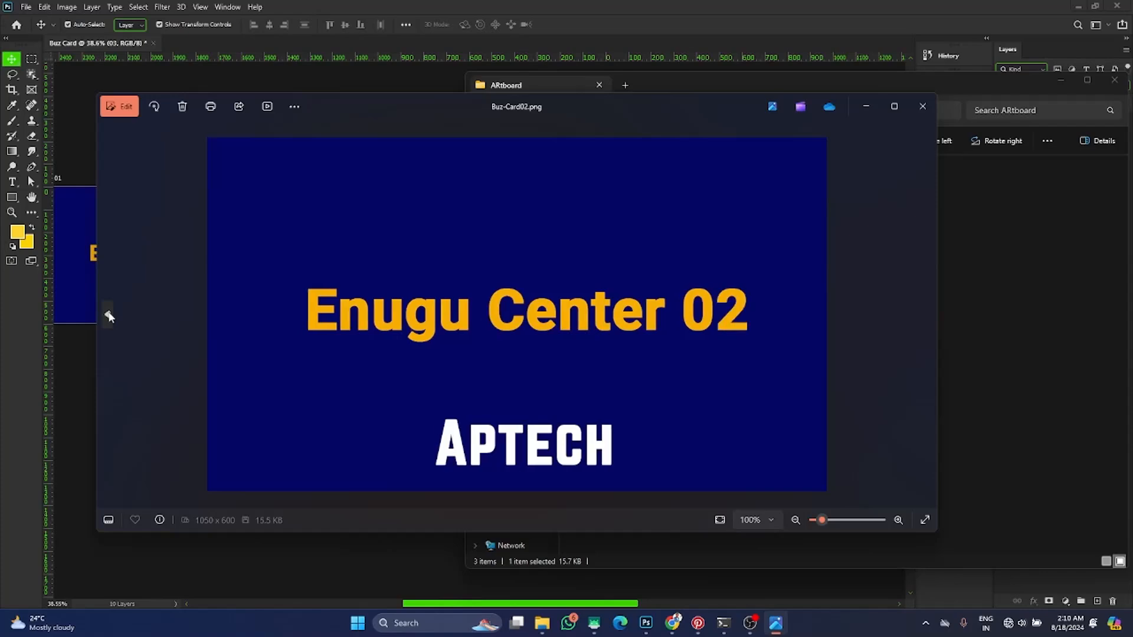
pyautogui.click(108, 313)
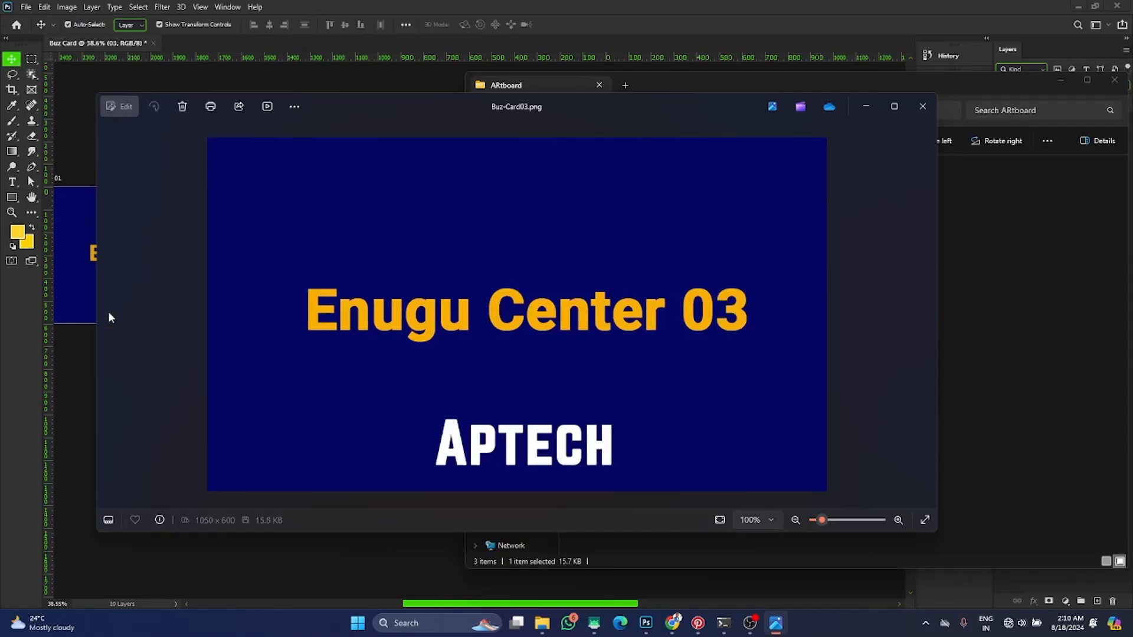
pyautogui.click(922, 107)
pyautogui.moveTo(813, 94); pyautogui.dragTo(770, 231)
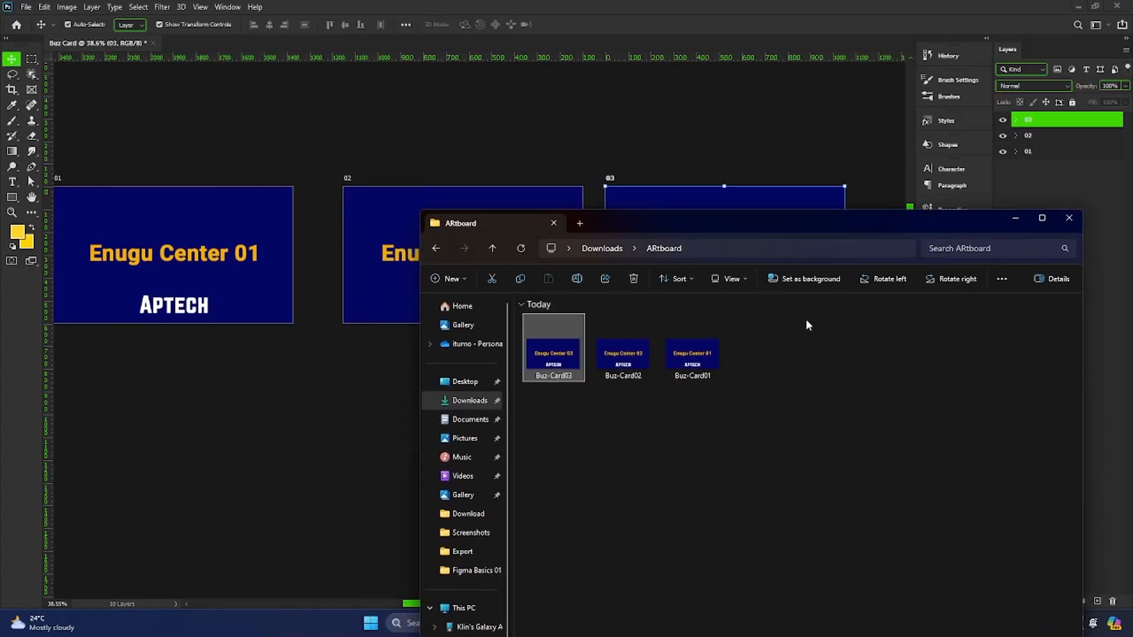
pyautogui.click(1068, 218)
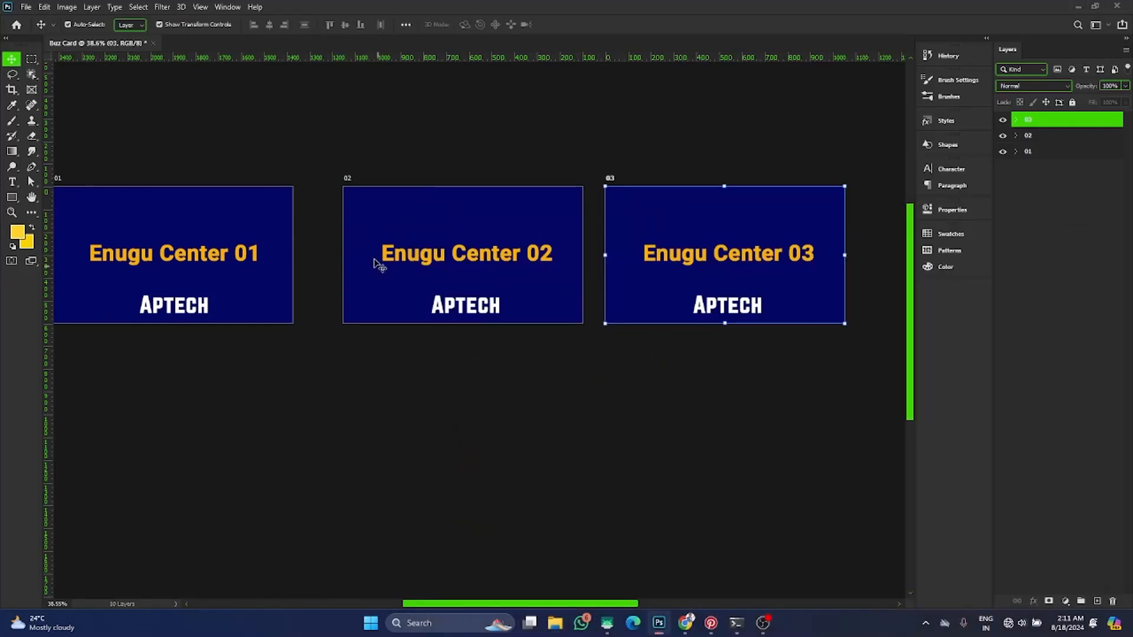
# Step: Start an Artboards to PDF export with the ARtboard folder in Downloads as the destination
pyautogui.click(26, 7)
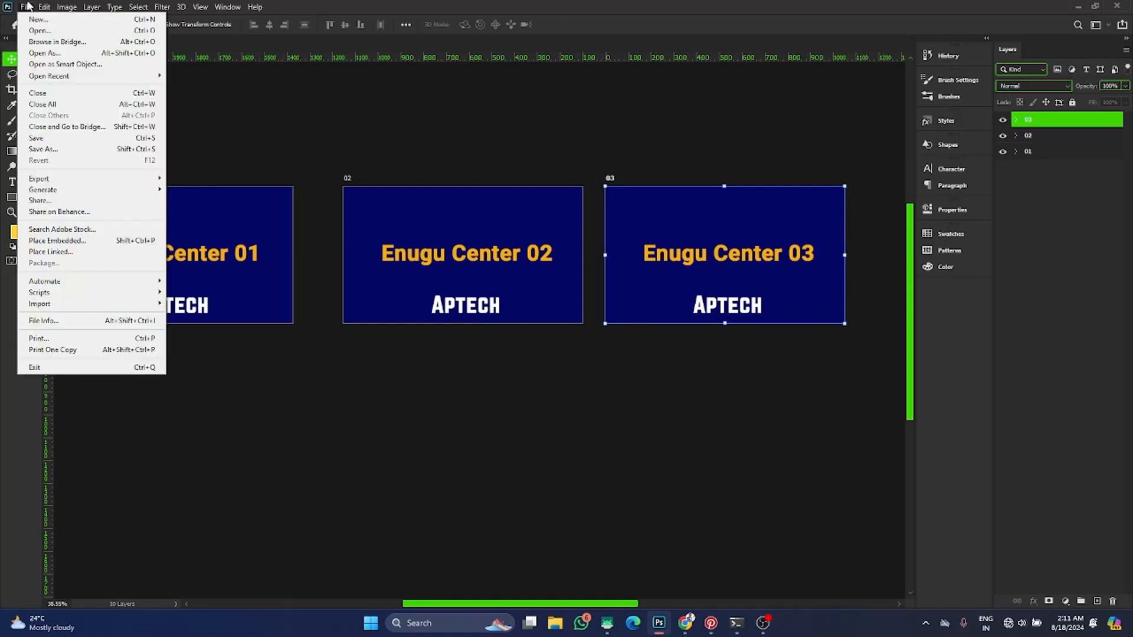
pyautogui.moveTo(52, 180)
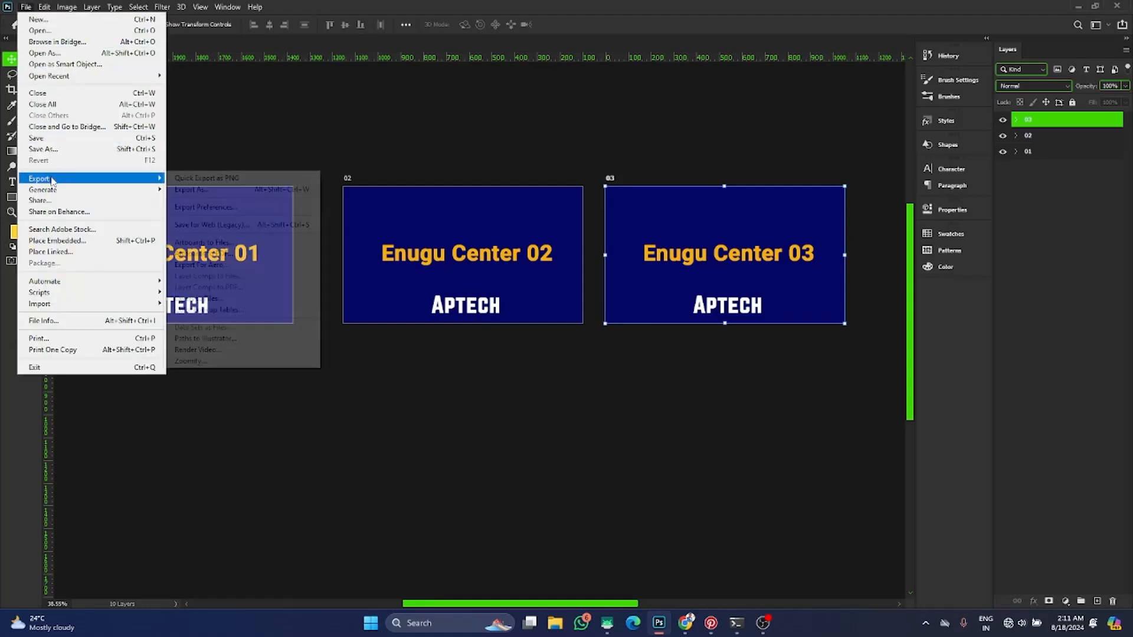
pyautogui.click(238, 254)
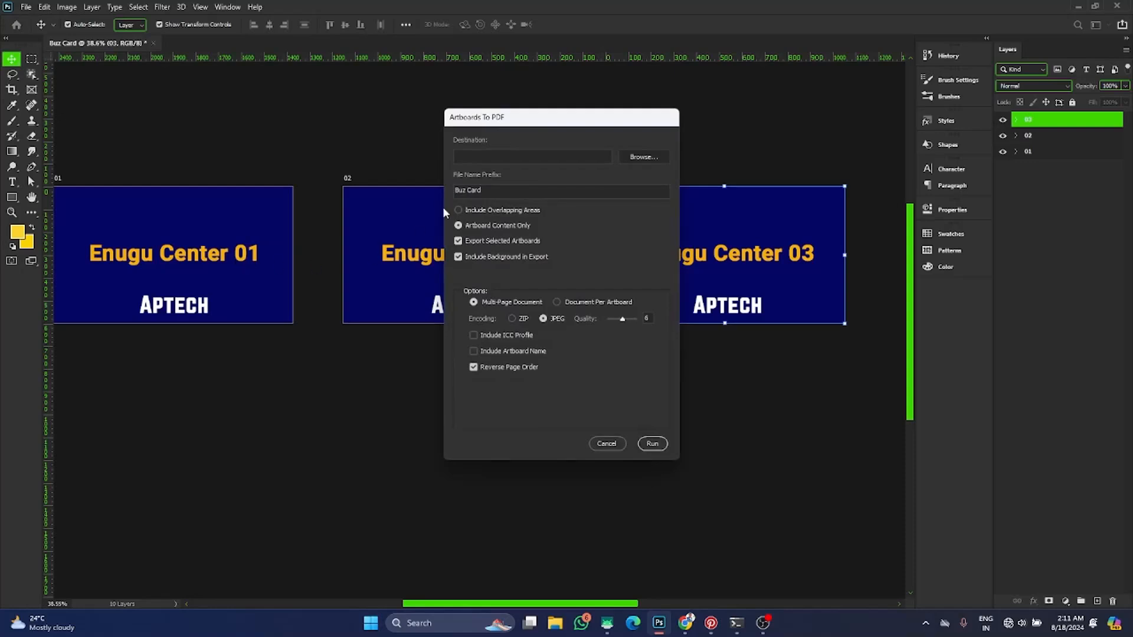
pyautogui.click(643, 157)
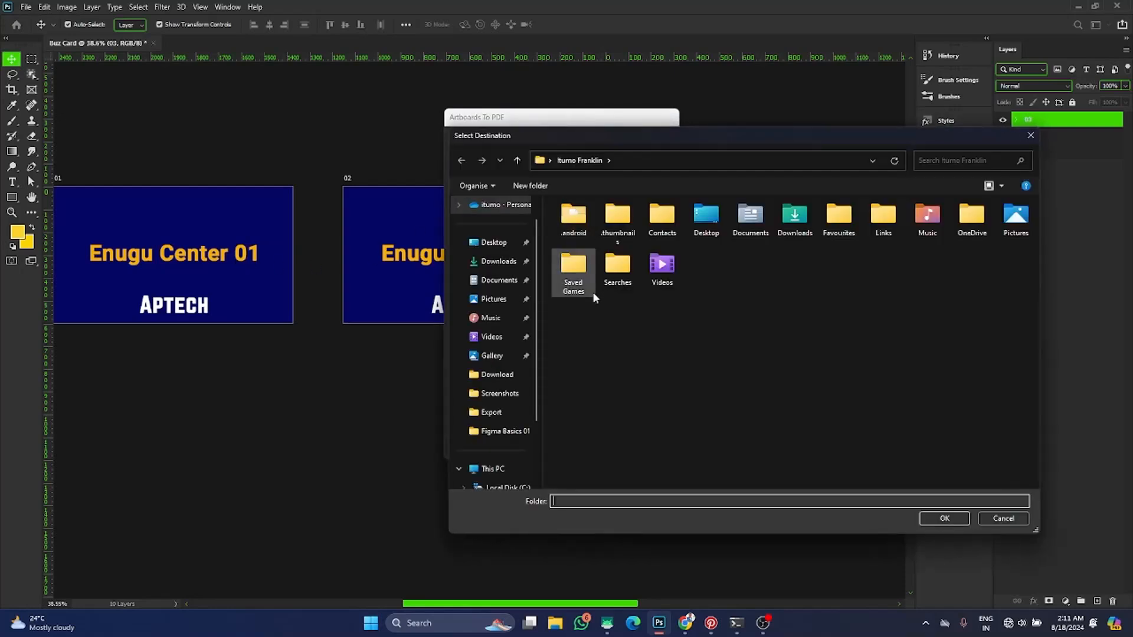
pyautogui.click(496, 265)
pyautogui.doubleClick(583, 260)
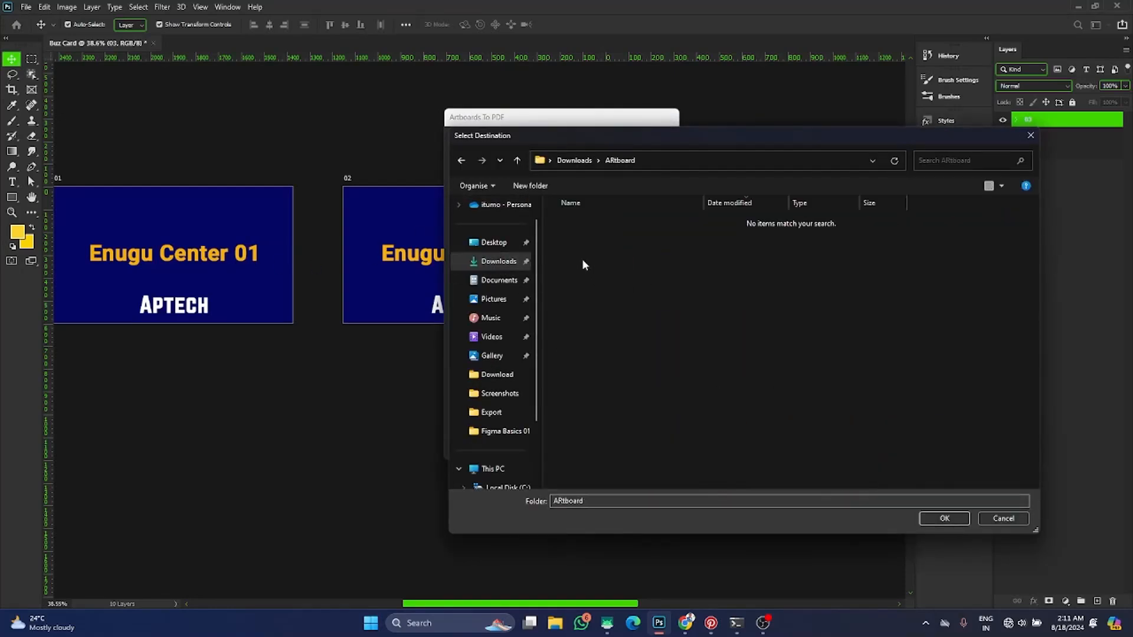
pyautogui.click(938, 519)
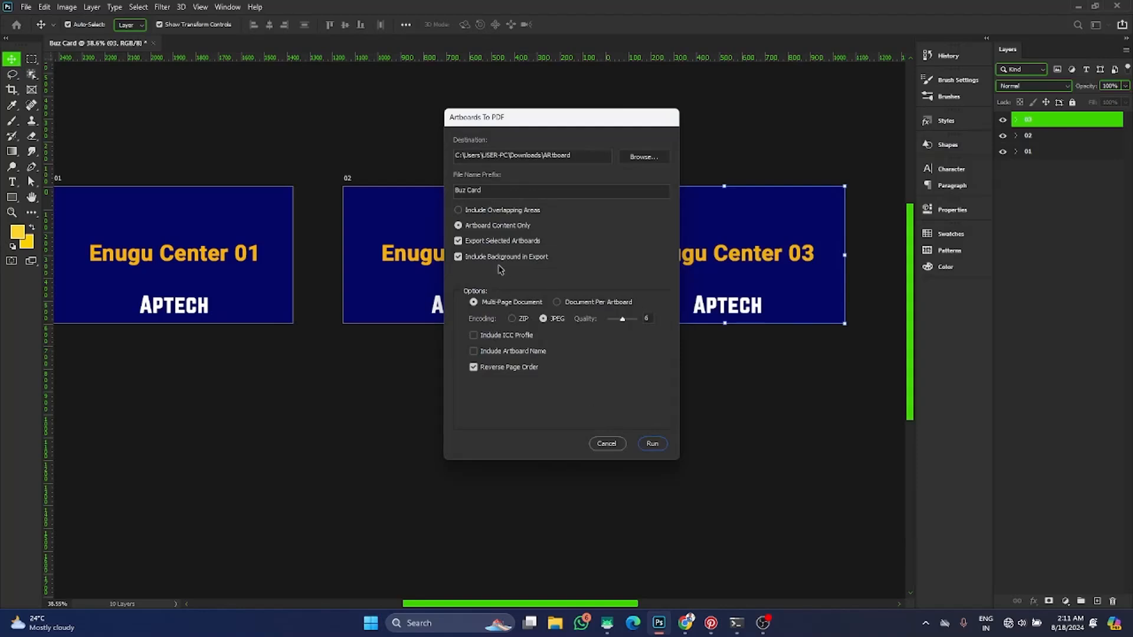
# Step: Export all artboards as a multi-page PDF with Artboard Content Only, Export Selected Artboards turned off and Reverse Page Order on
pyautogui.click(458, 226)
pyautogui.click(460, 242)
pyautogui.click(474, 367)
pyautogui.click(473, 368)
pyautogui.click(473, 367)
pyautogui.click(475, 368)
pyautogui.click(652, 443)
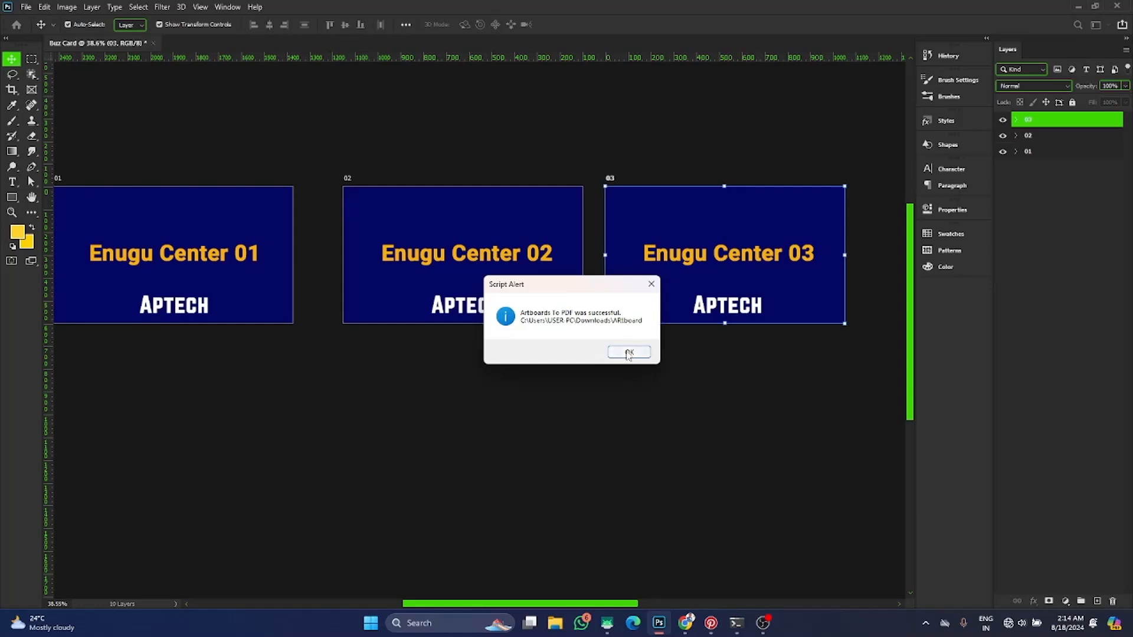
pyautogui.click(625, 352)
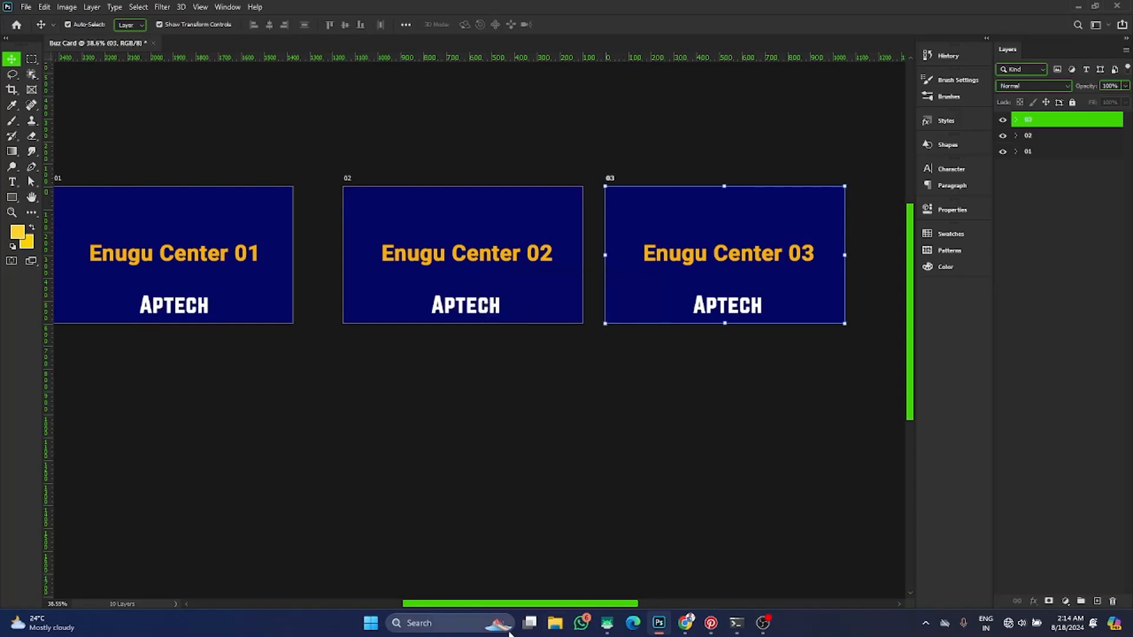
# Step: Switch to File Explorer and open the exported Buz Card PDF from the ARtboard folder in Downloads
pyautogui.click(556, 626)
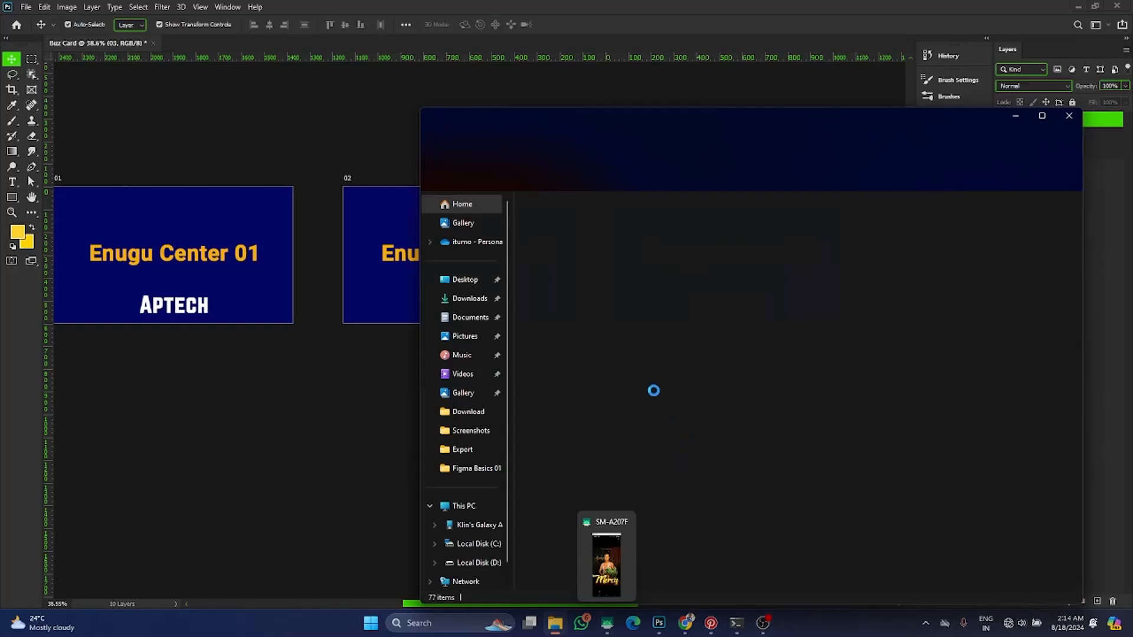
pyautogui.click(483, 307)
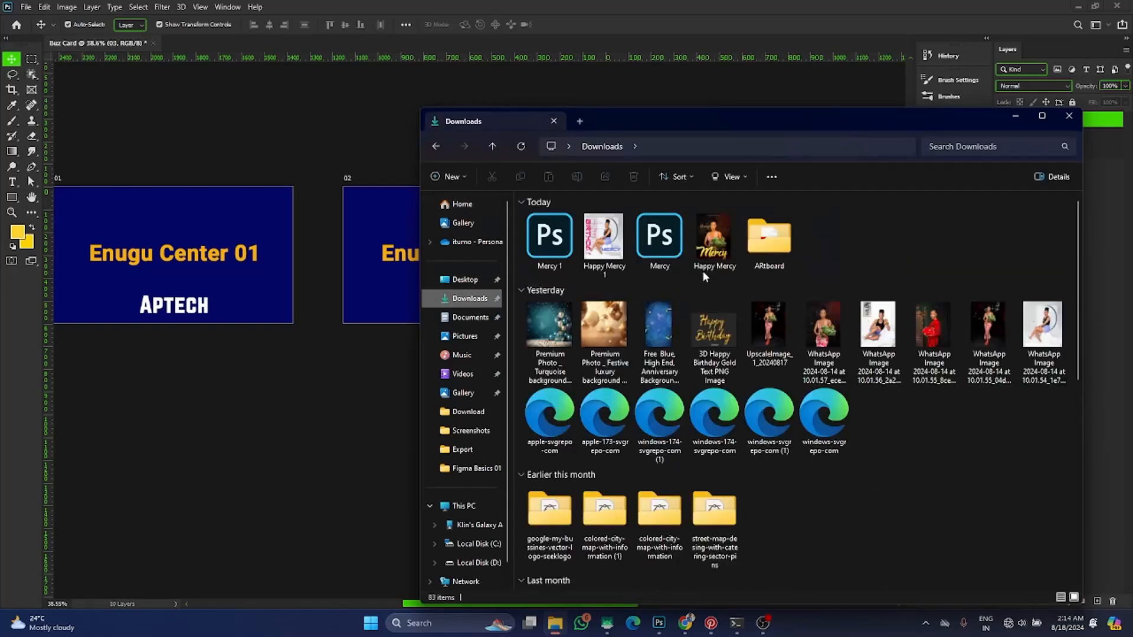
pyautogui.doubleClick(779, 235)
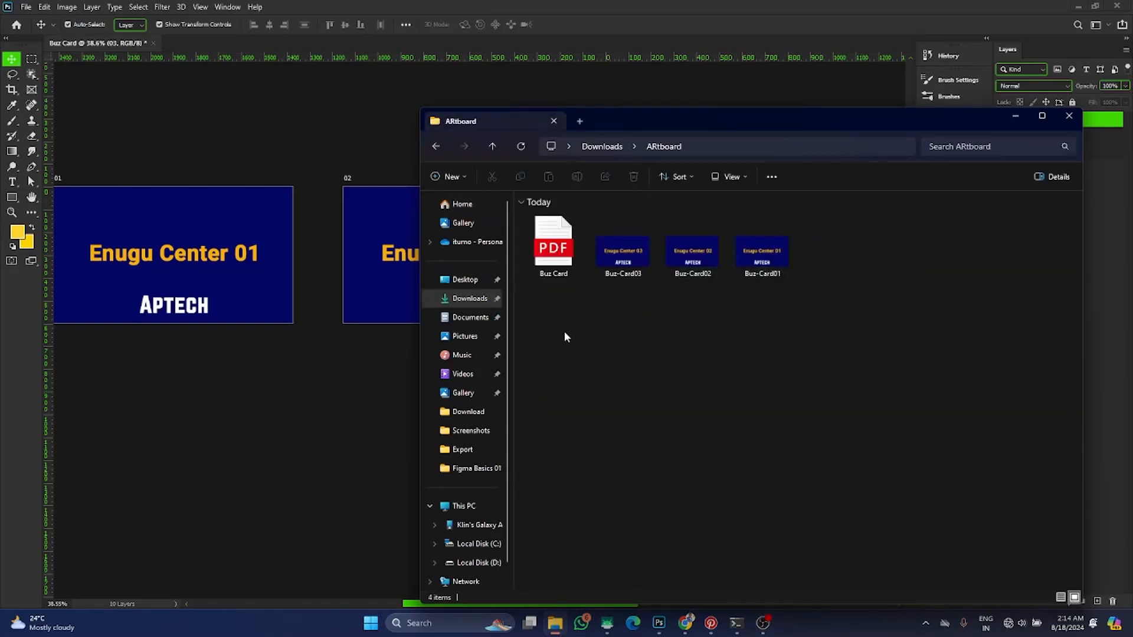
pyautogui.doubleClick(558, 251)
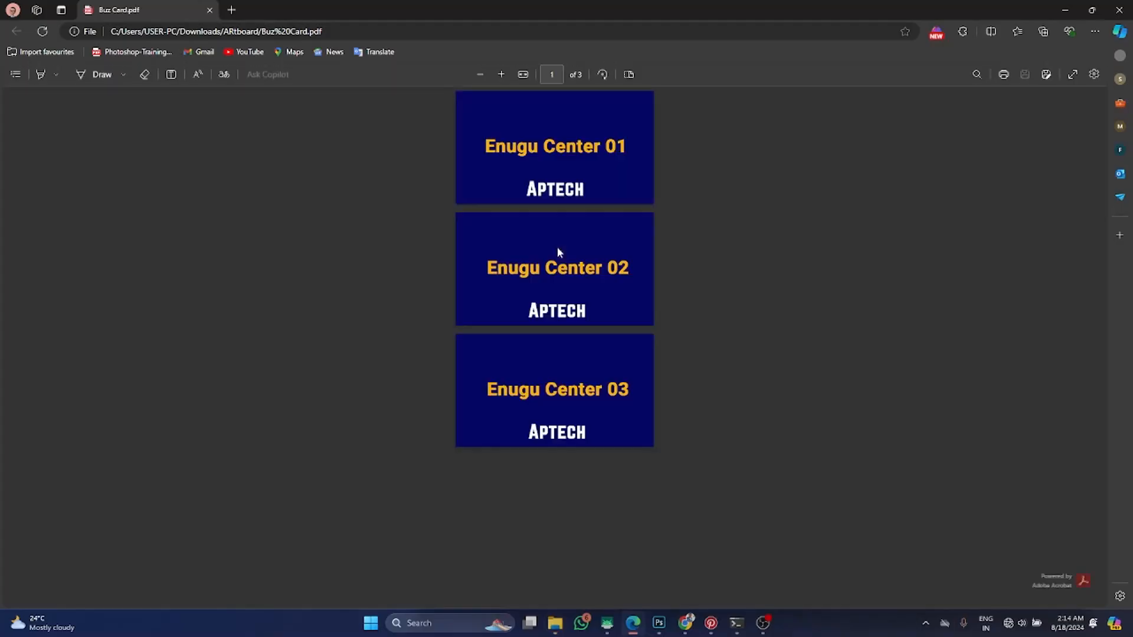
# Step: Examine all pages of the Buz Card PDF enlarged and zoomed out, then close the PDF viewer and return to the ARtboard folder
pyautogui.click(522, 75)
pyautogui.scroll(-1, 596, 428)
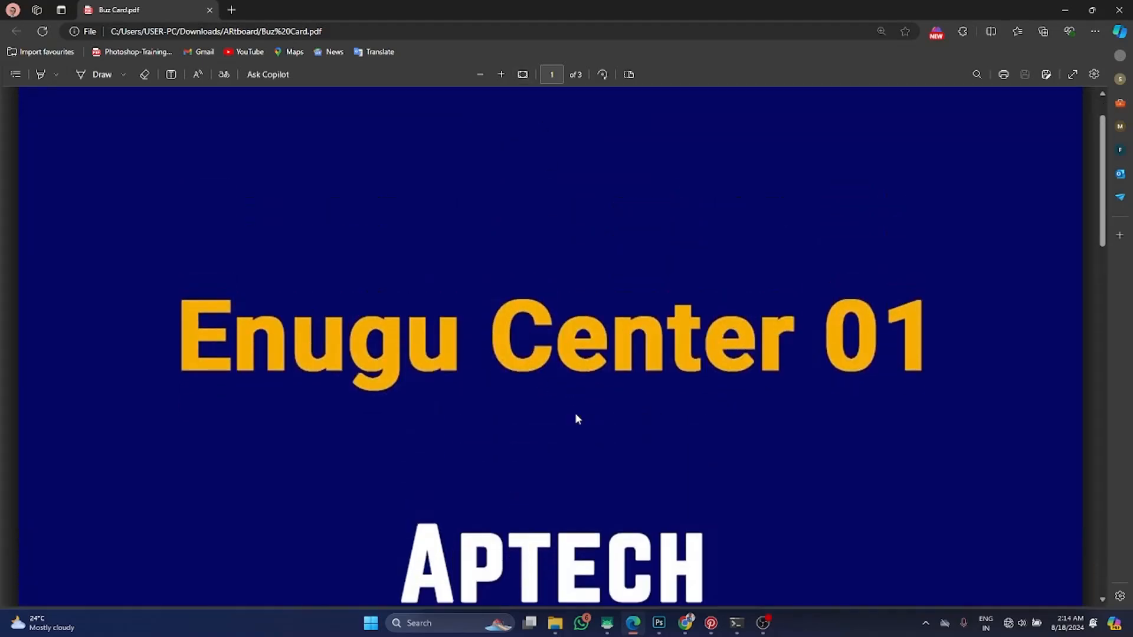
pyautogui.scroll(-10, 740, 404)
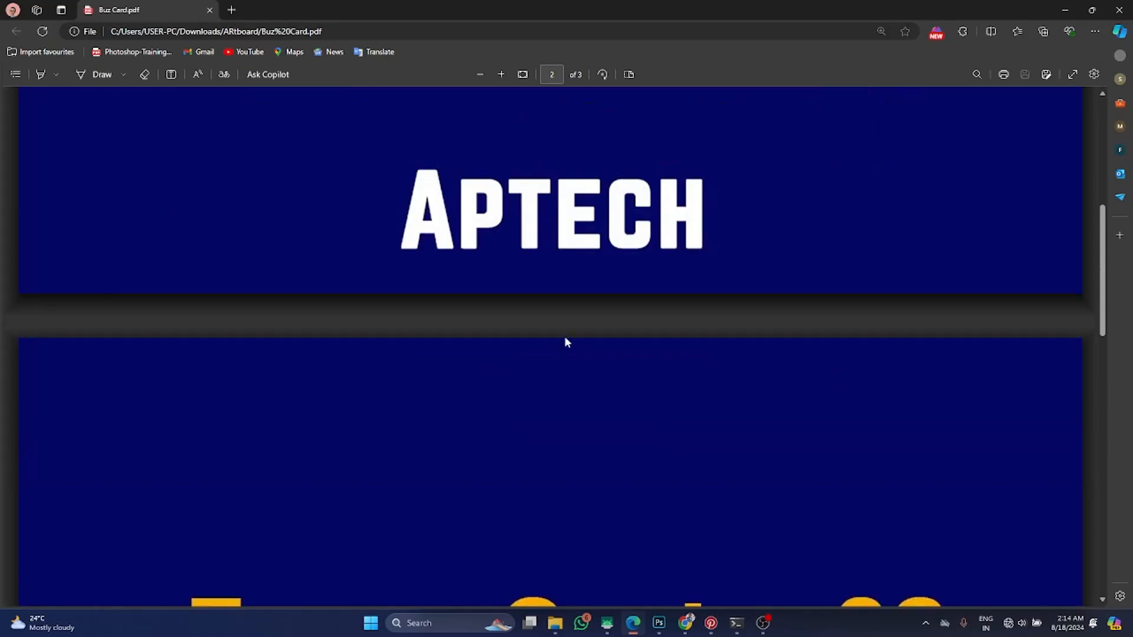
pyautogui.scroll(-9, 758, 387)
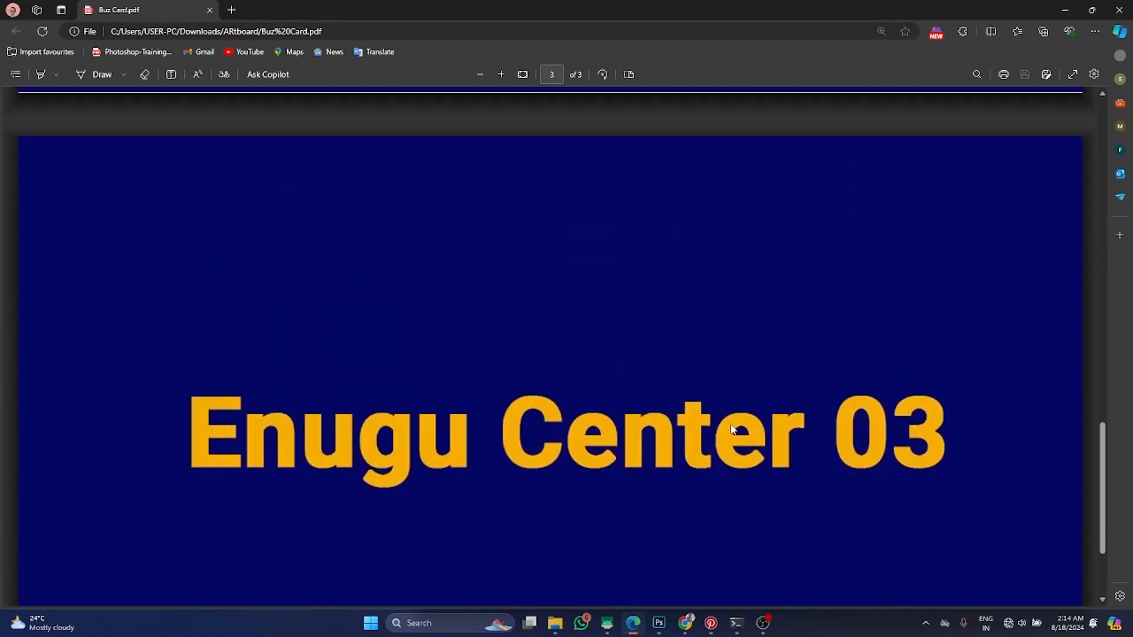
pyautogui.scroll(3, 726, 425)
pyautogui.click(481, 75)
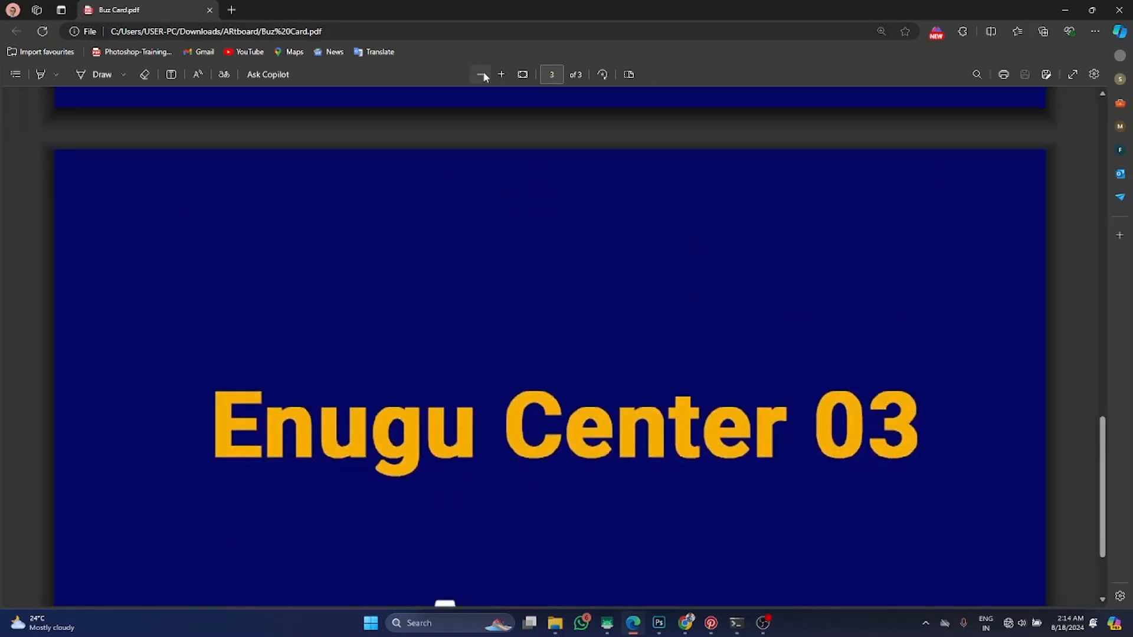
pyautogui.click(481, 74)
pyautogui.click(481, 74)
pyautogui.click(481, 75)
pyautogui.click(481, 74)
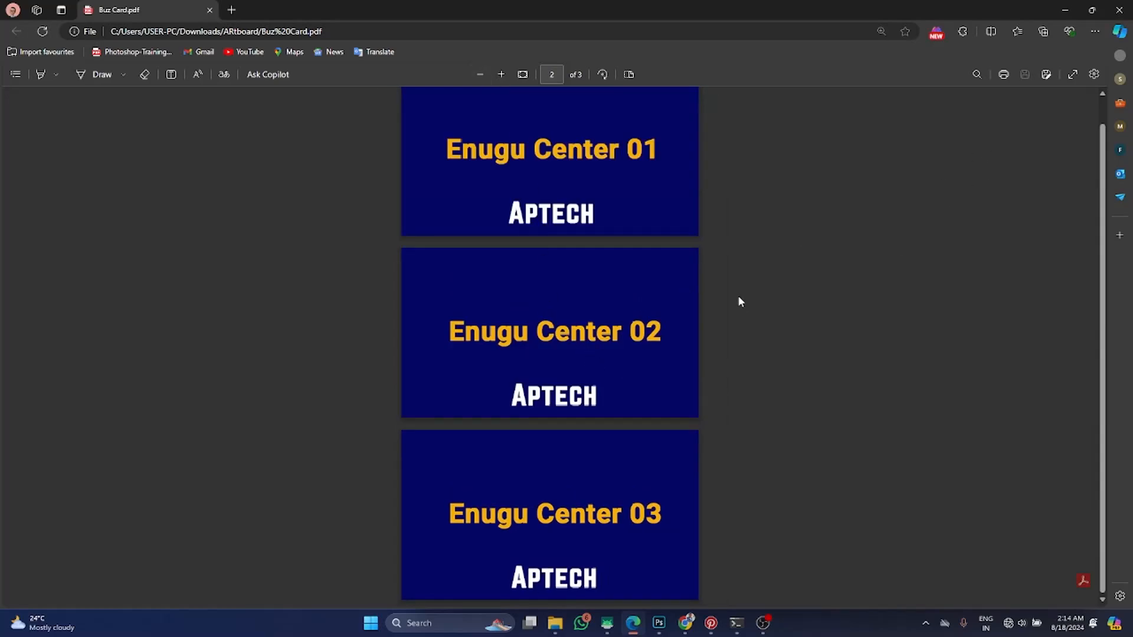
pyautogui.click(1120, 9)
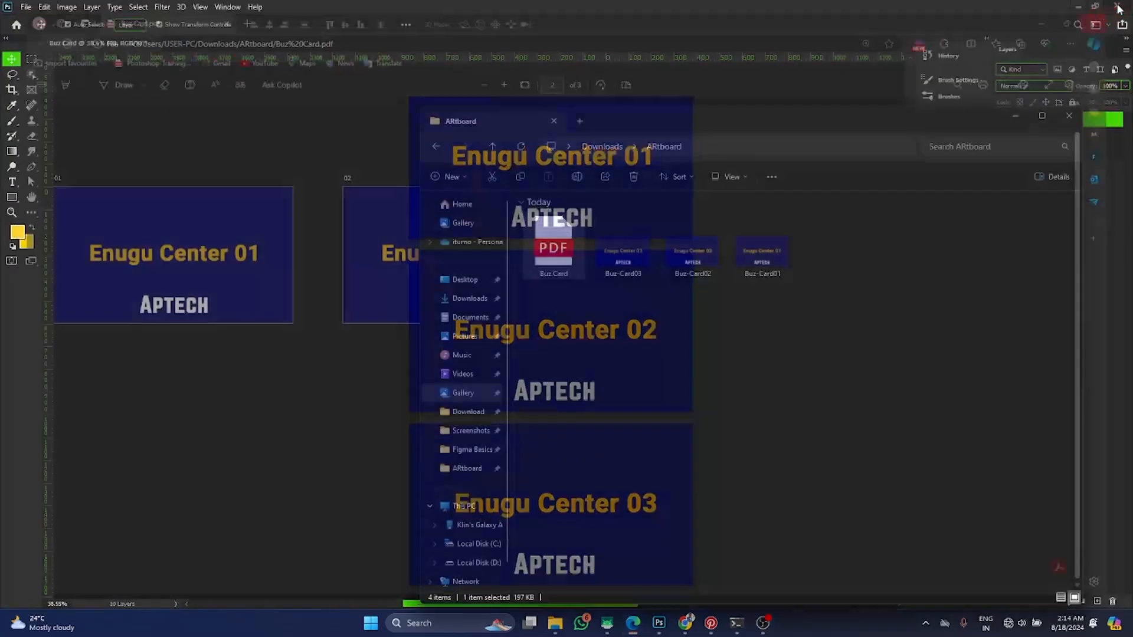
pyautogui.moveTo(861, 121); pyautogui.dragTo(798, 86)
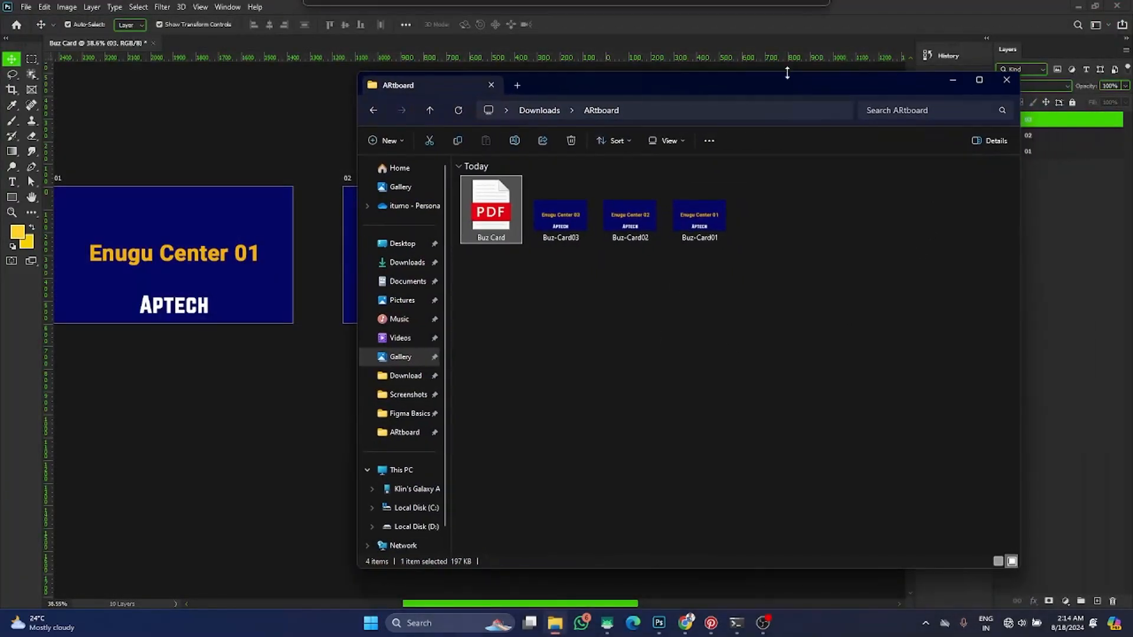